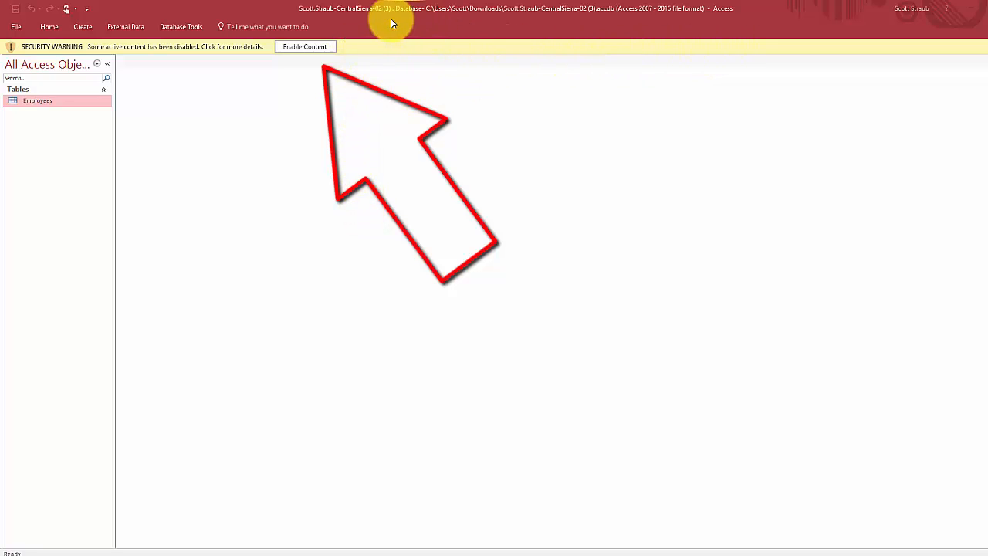
- Enable the database's disabled content and show the Create tab's object options
click(307, 48)
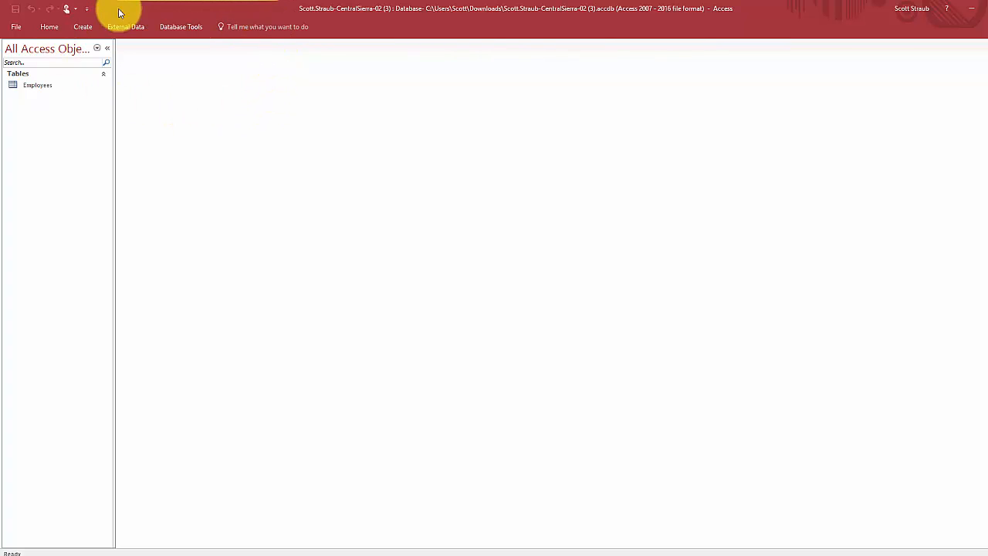
click(84, 28)
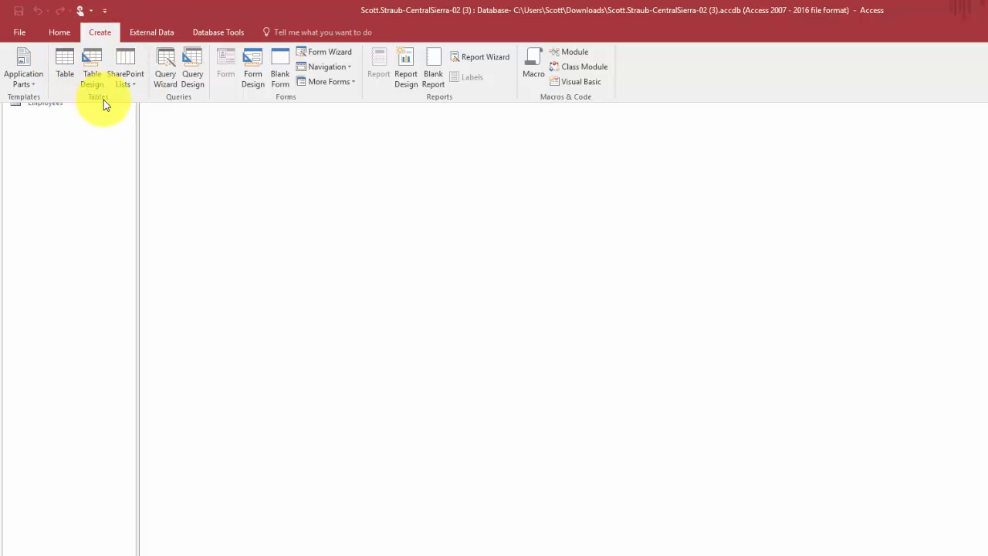
- Open a blank Table1 in Design View using Table Design
click(91, 62)
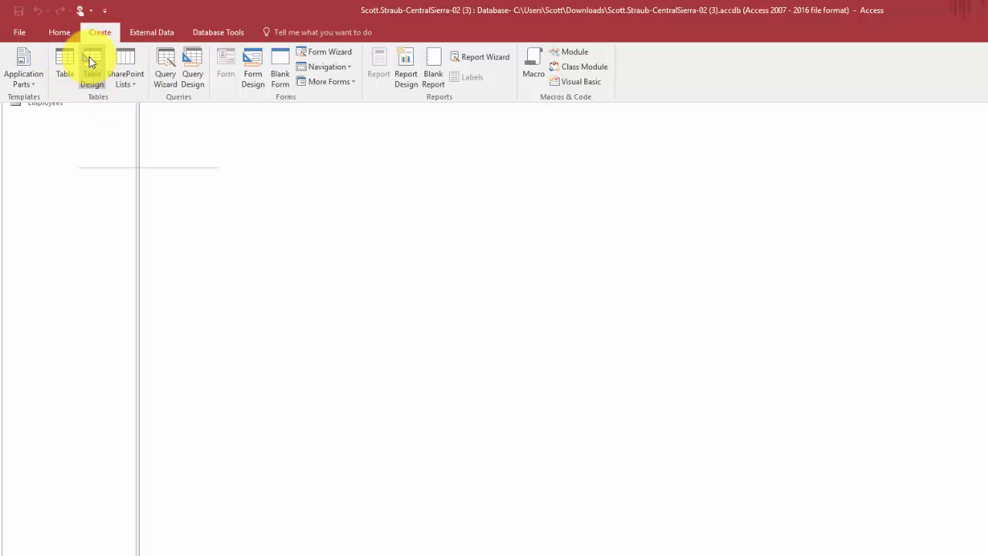
click(94, 68)
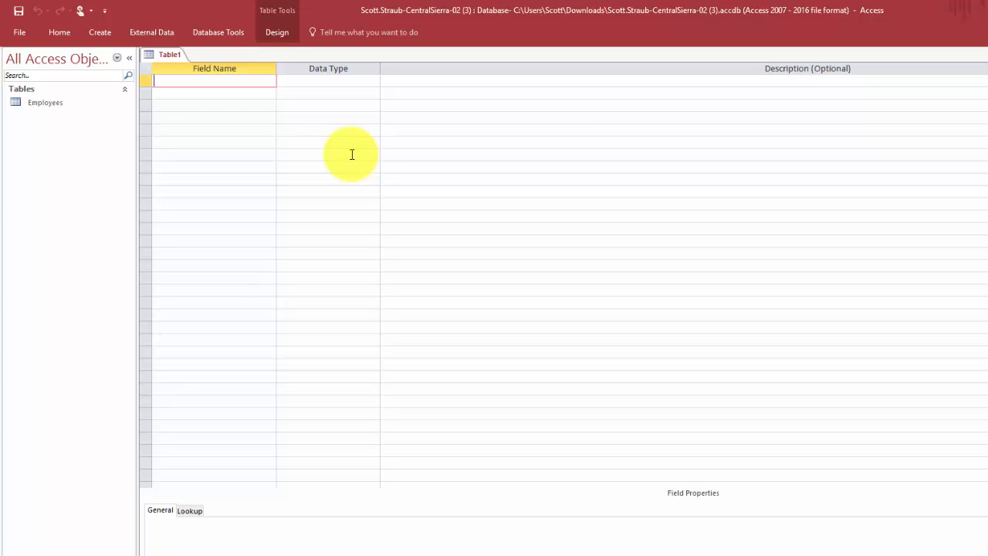
- Add a Short Text field named Branch with the description 'Unique branch name'
text(Branch)
key(Tab)
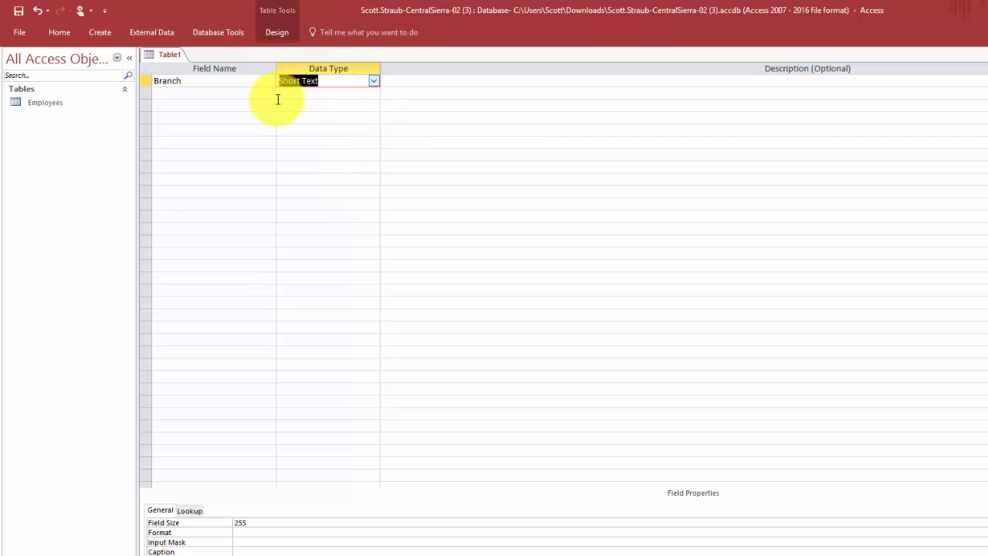
click(374, 81)
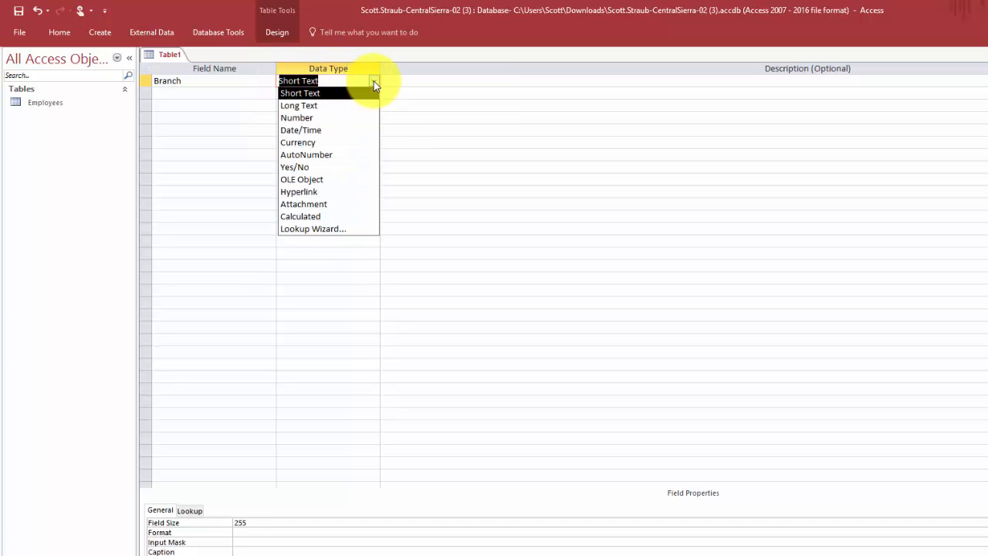
click(374, 81)
click(375, 81)
click(376, 80)
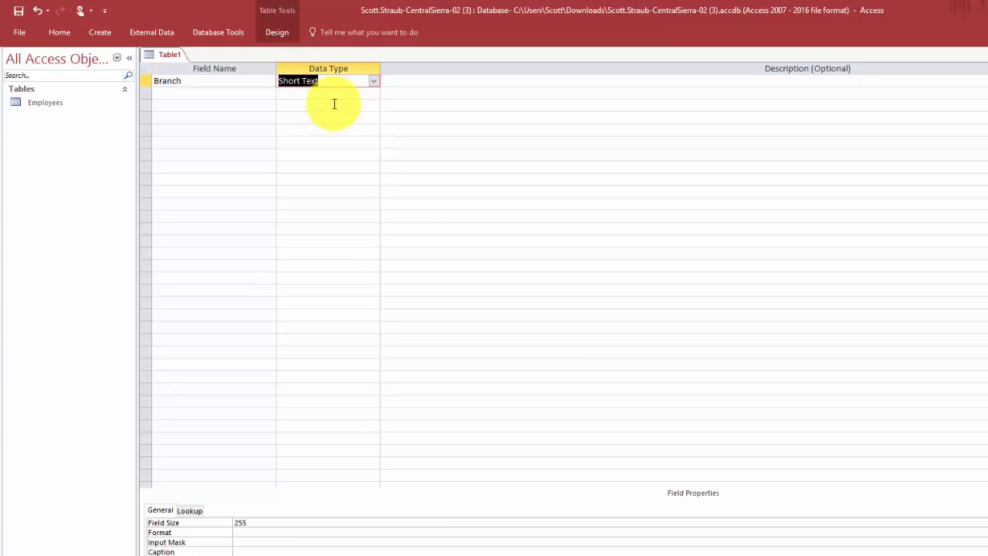
key(Tab)
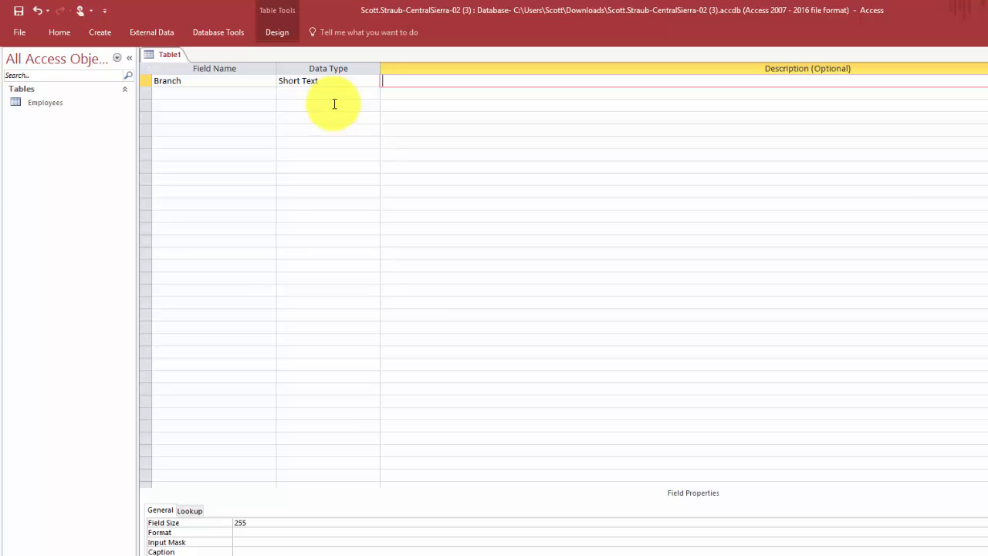
text(Unique branch name)
- Set the Branch row as Table1's primary key from the table Design tools
click(281, 33)
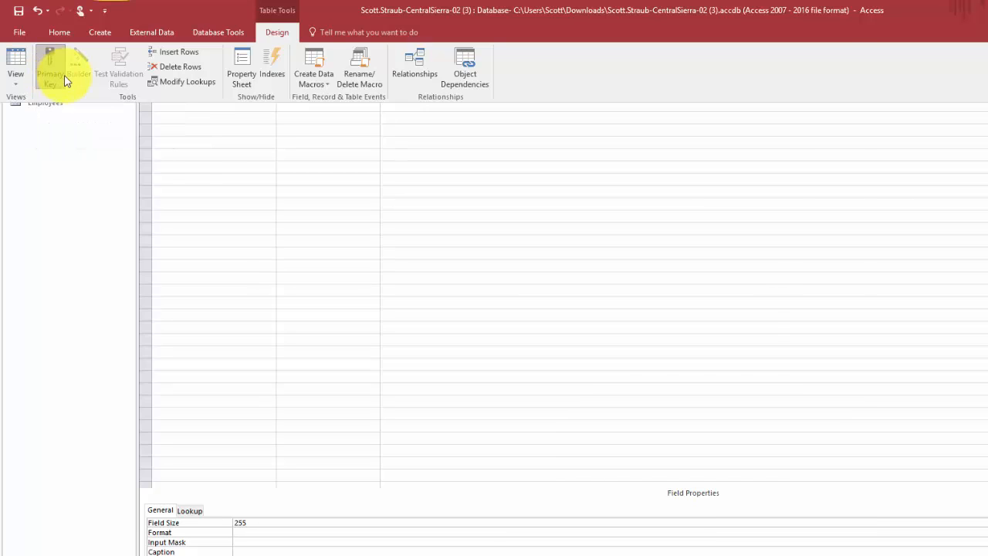
click(206, 155)
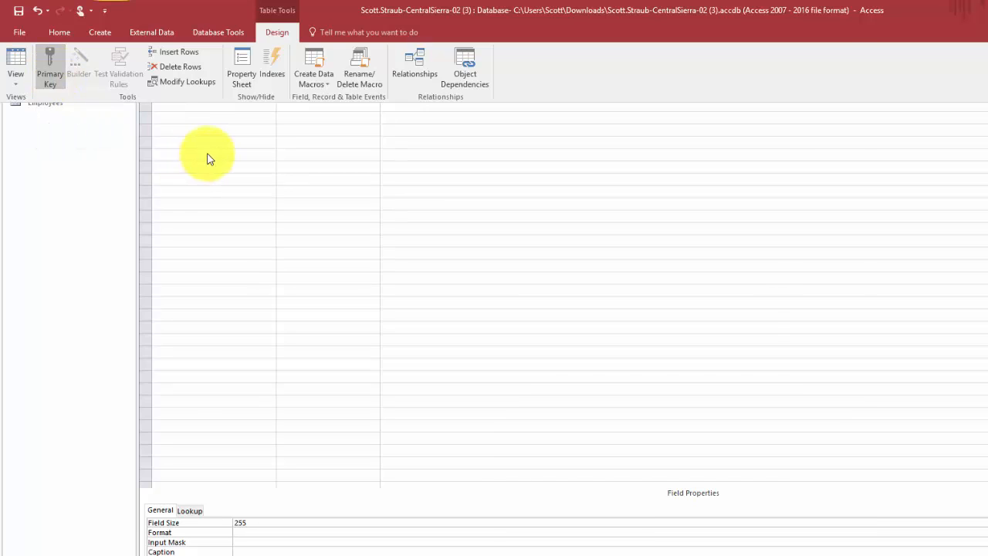
click(21, 31)
click(33, 31)
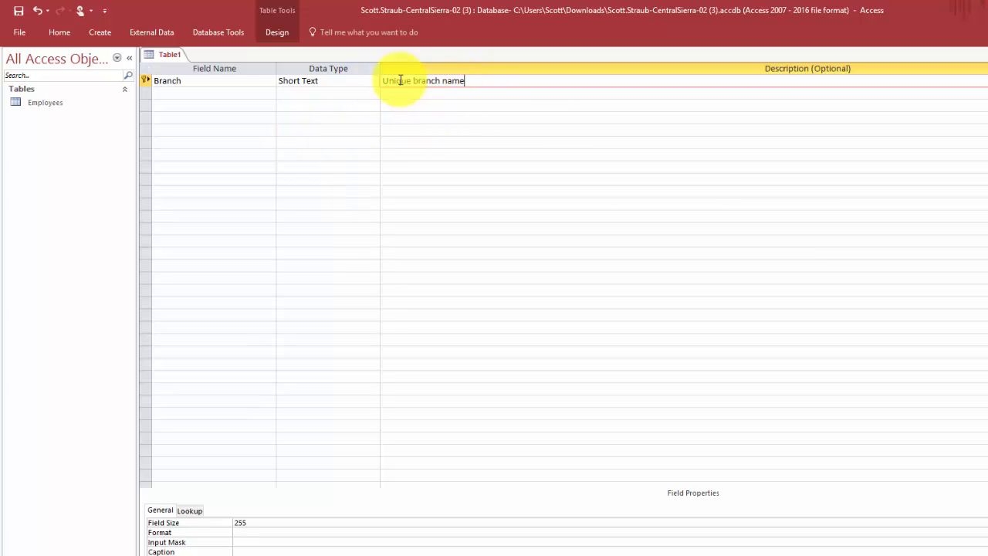
- Add an Address Short Text field described 'Street address of the branch'
click(200, 92)
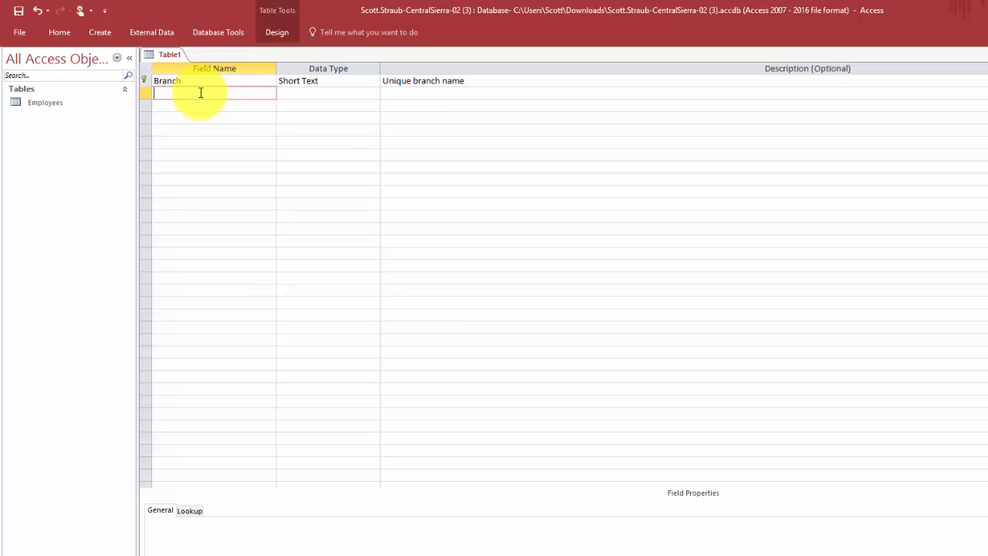
text(Address)
key(Tab)
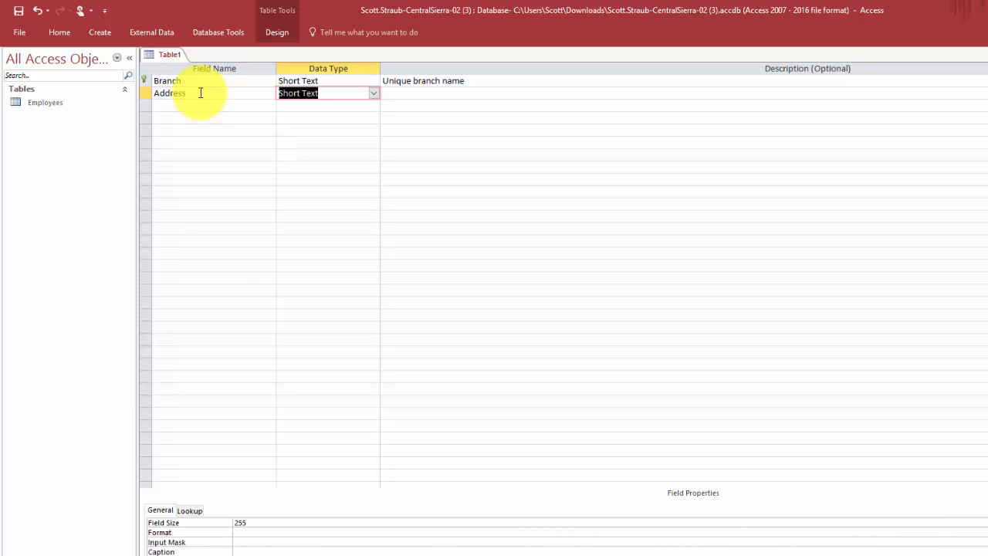
key(Tab)
text(Street)
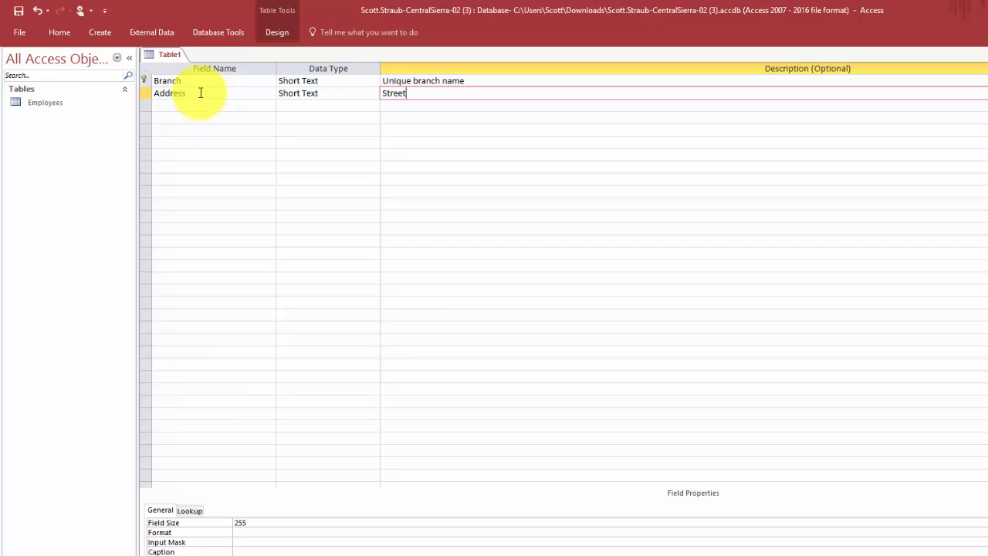
text( address of the branch)
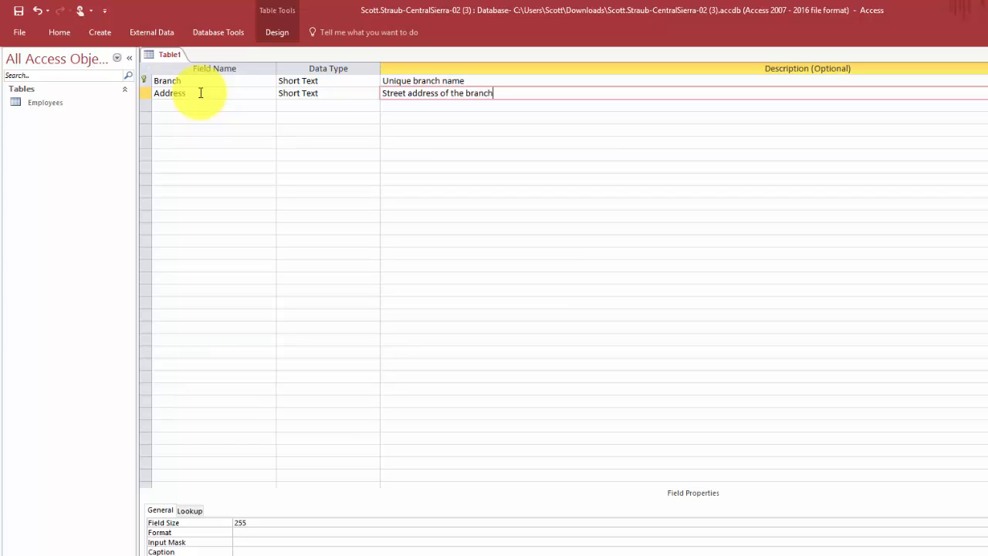
key(Return)
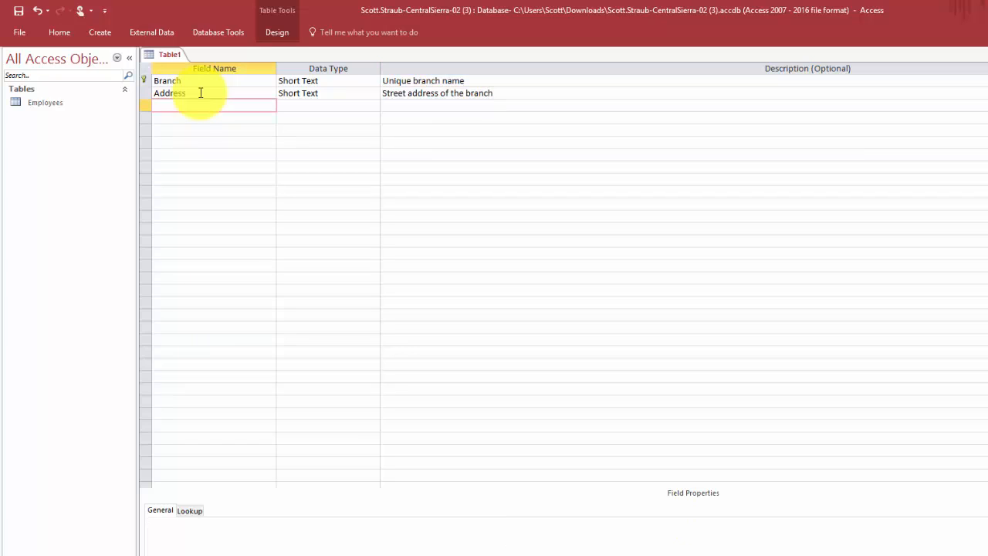
- Add City ('Branch city') and State ('Branch state') as Short Text fields
text(City)
key(Return)
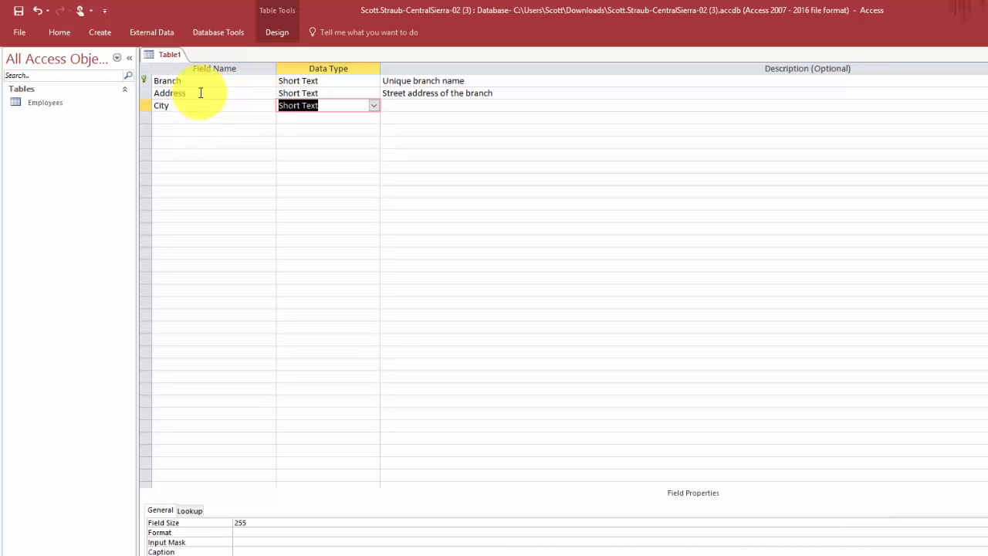
key(Return)
text(Br)
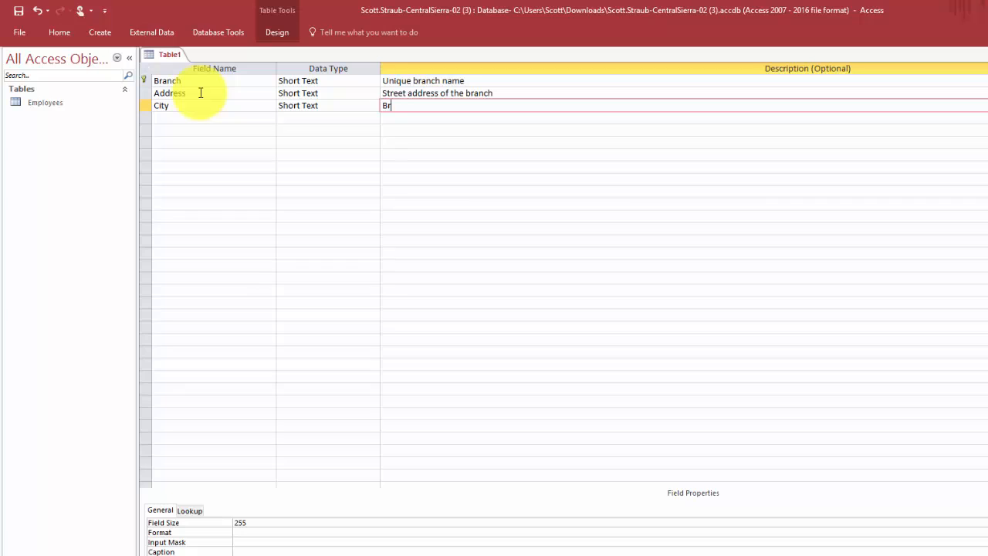
text(anch city)
key(Return)
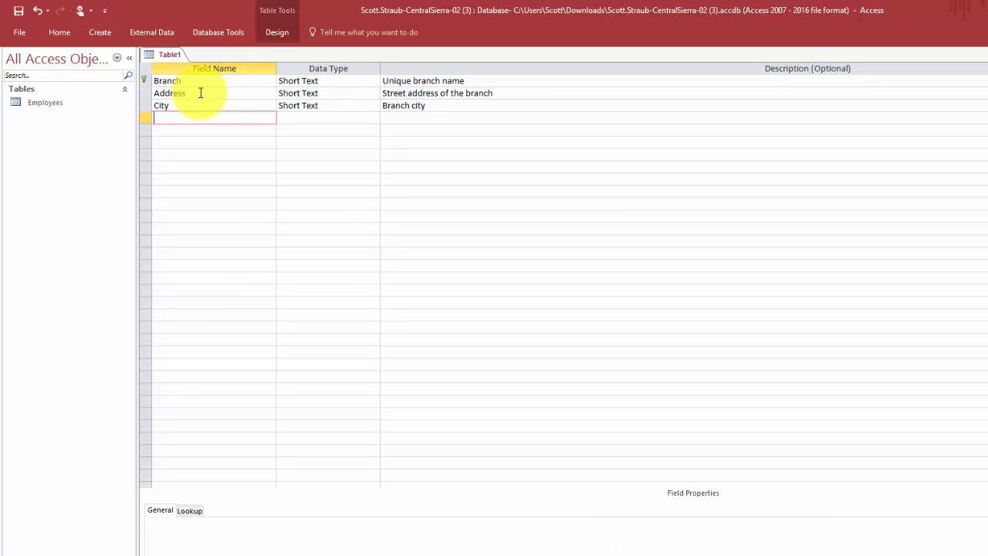
text(State)
key(Return)
key(Return)
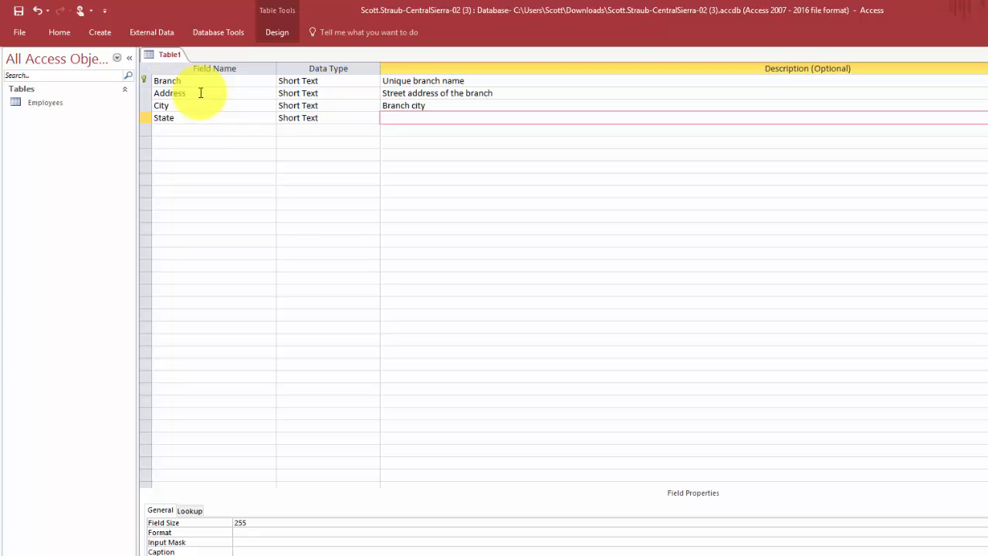
text(Branch state)
key(Return)
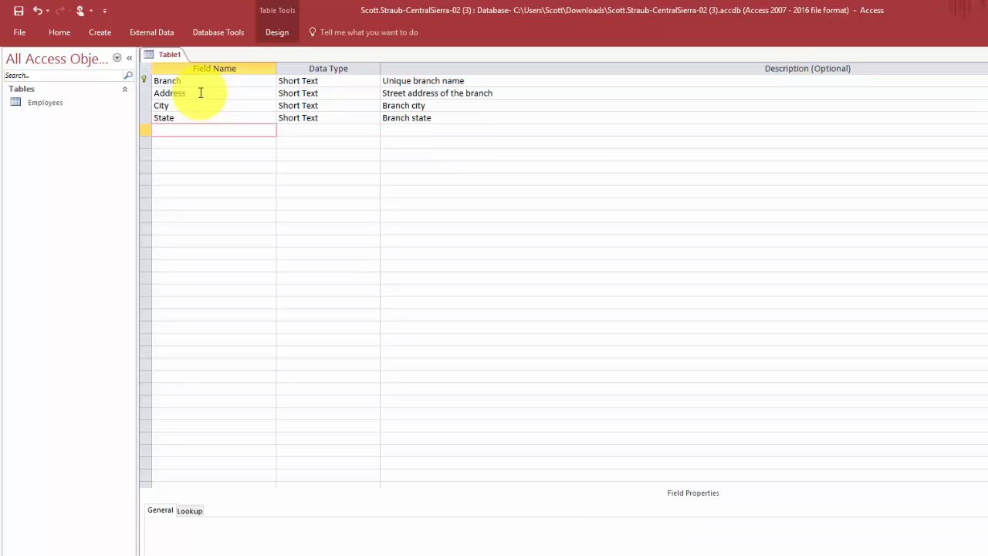
- Add ZIP ('Branch ZIP code') and Phone ('Branch main phone number') Short Text fields
text(ZIP)
key(Return)
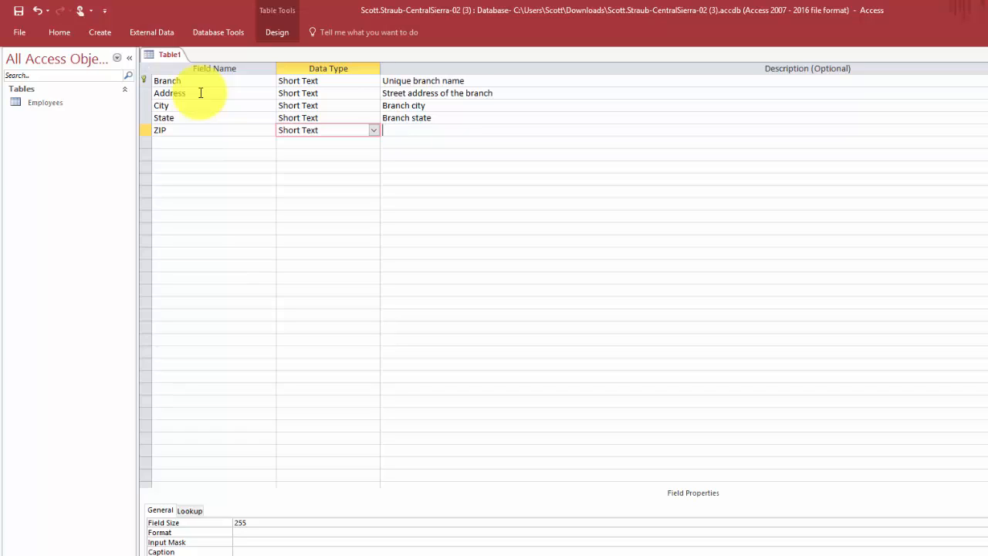
key(Return)
text(Br)
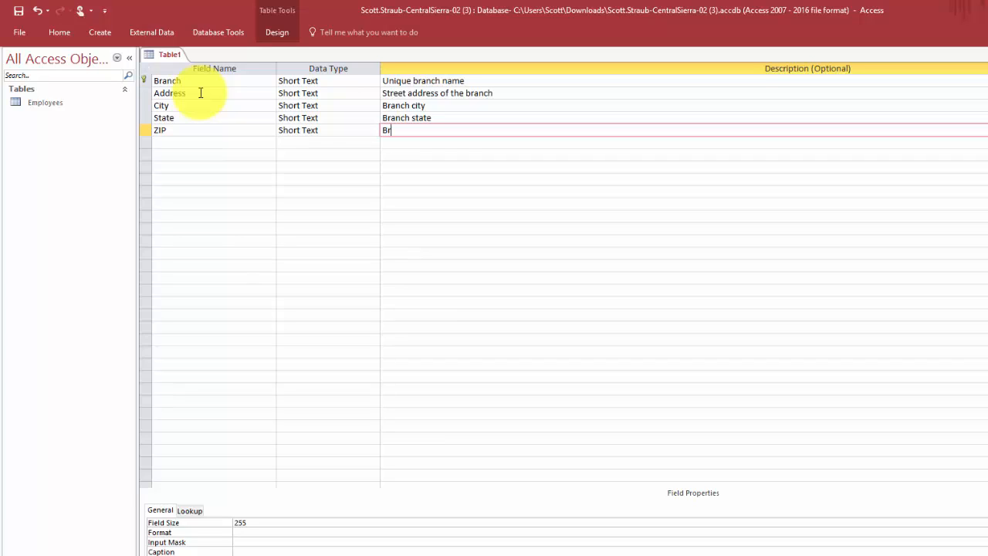
text(anch ZIP code)
key(Return)
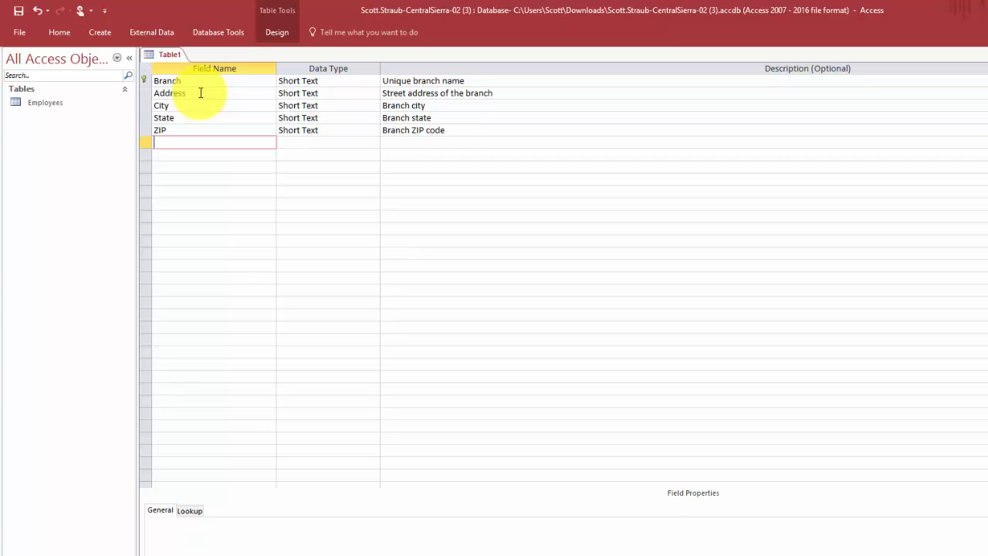
text(Phone)
key(Return)
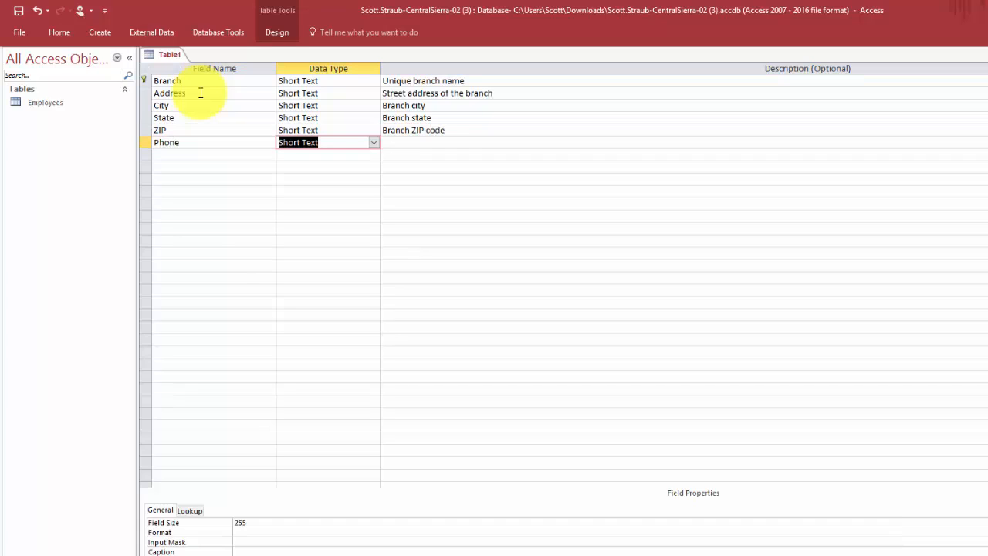
key(Return)
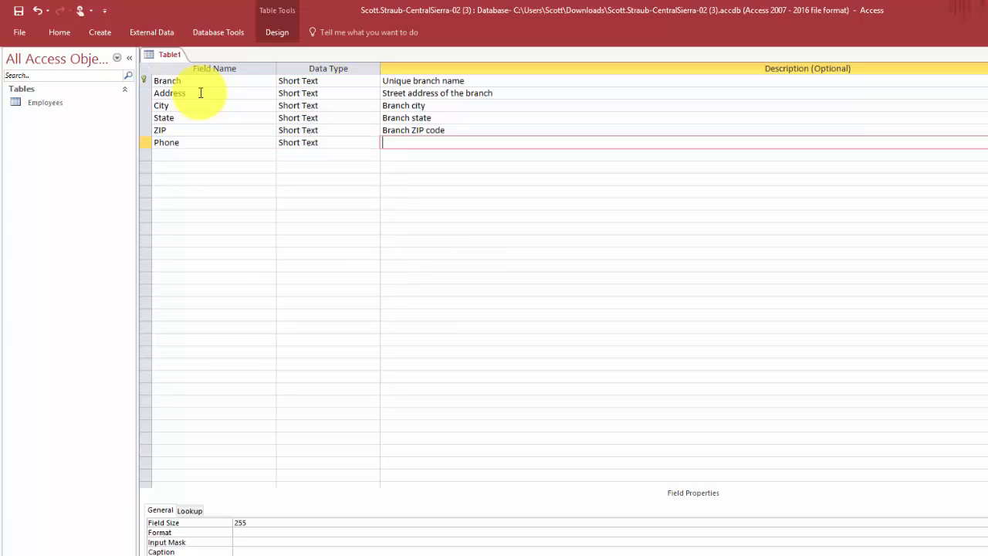
text(Branch main phone nu)
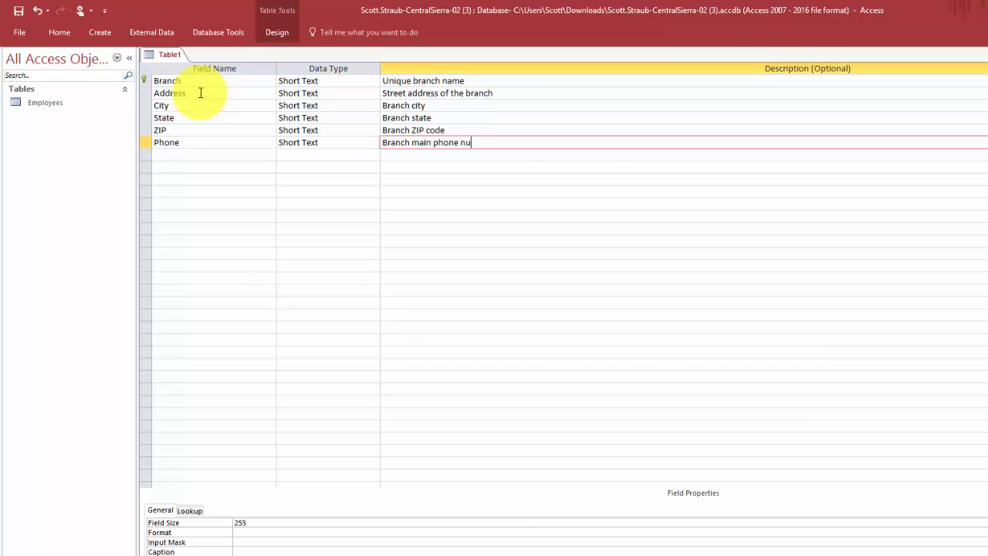
text(mber)
- Add a DateOpened field of type Date/Time described 'Date the branch first opened'
key(Return)
text(Date)
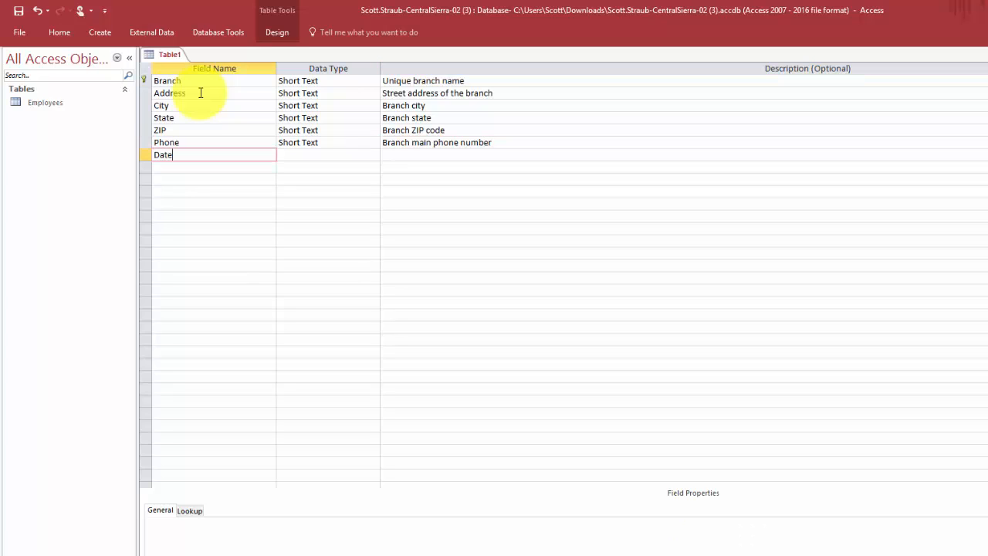
text(Opened)
key(Return)
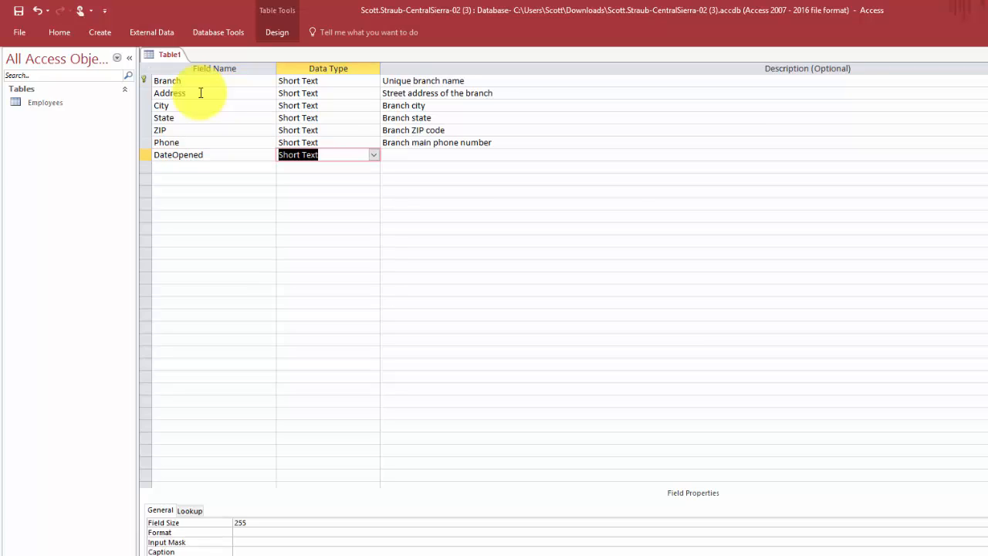
click(377, 159)
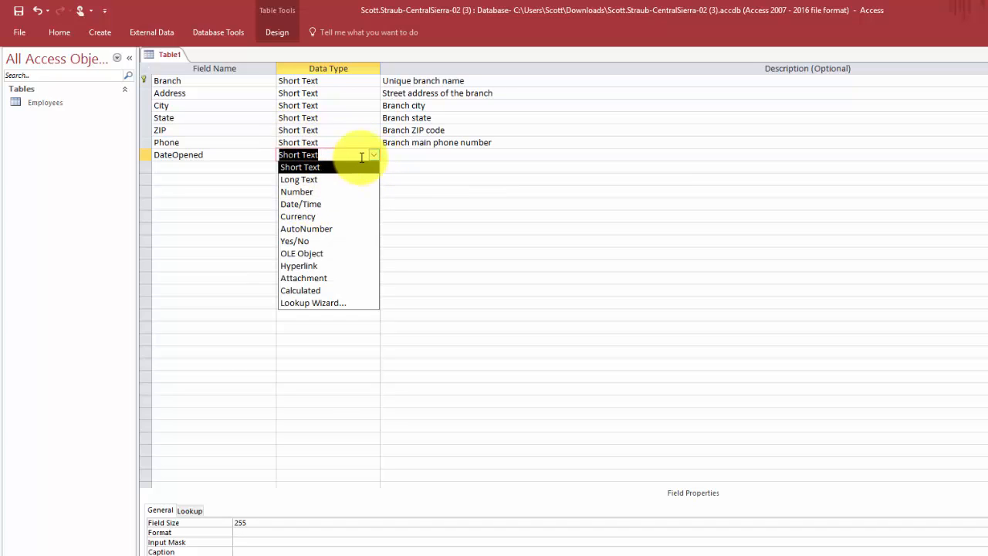
click(312, 205)
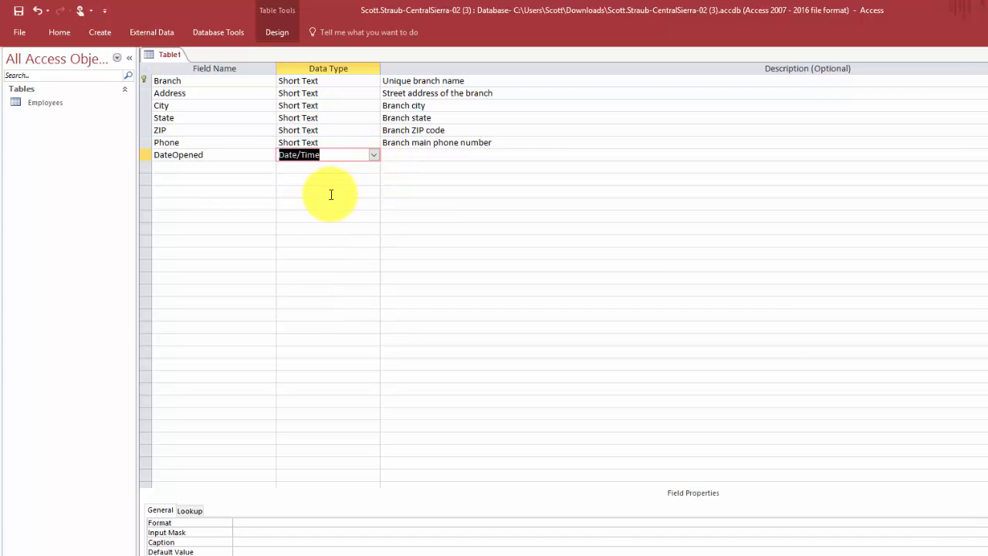
key(Tab)
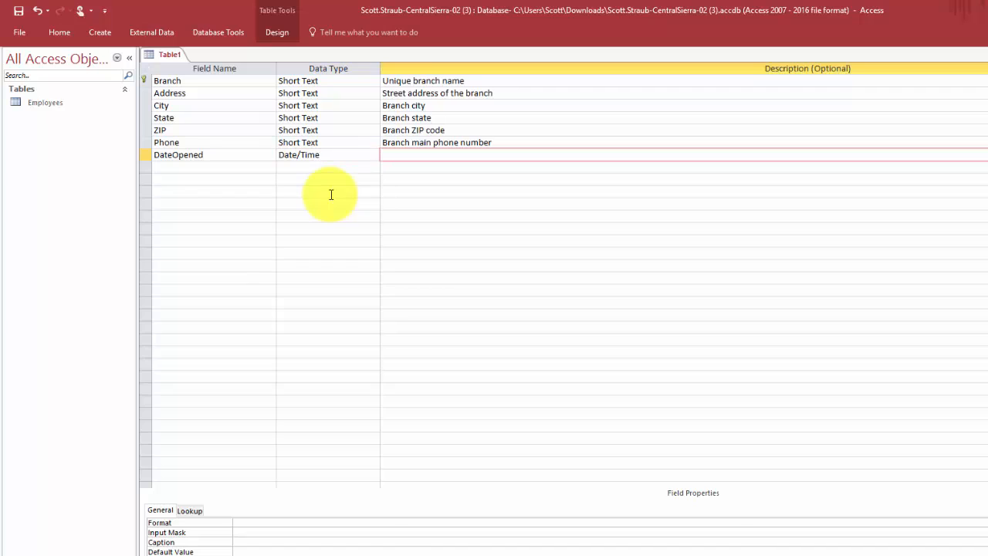
text(Date the branch first opened)
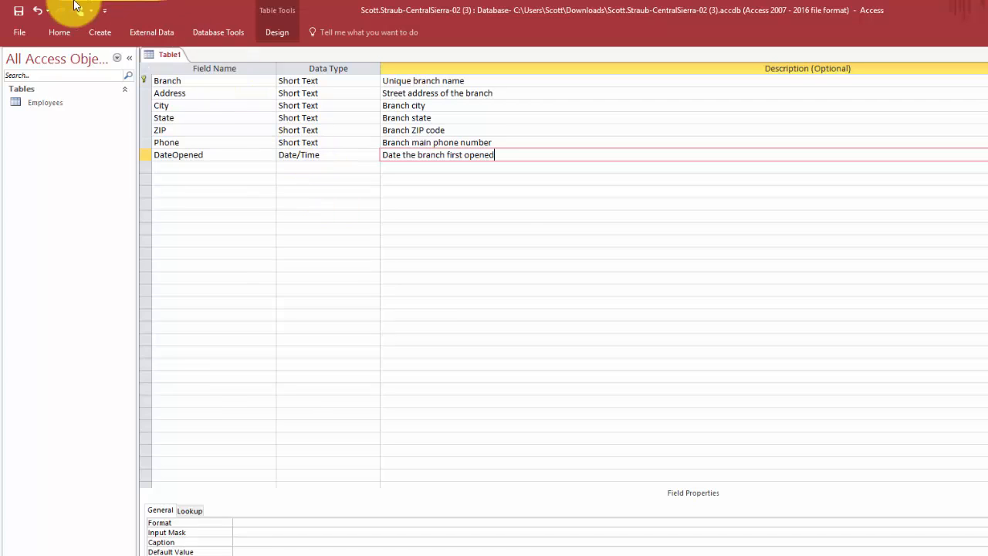
- Save Table1 with the table name Branches
click(19, 14)
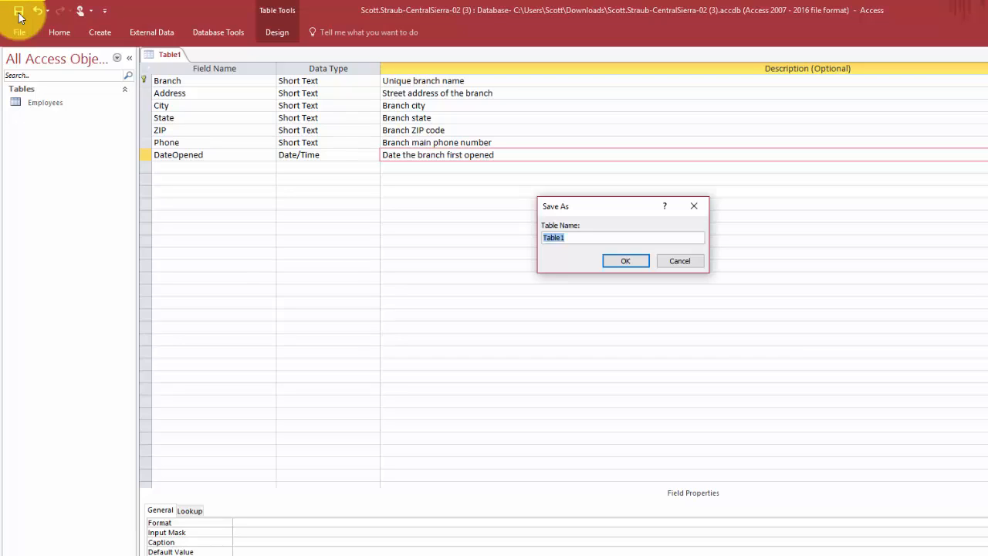
text(Branches)
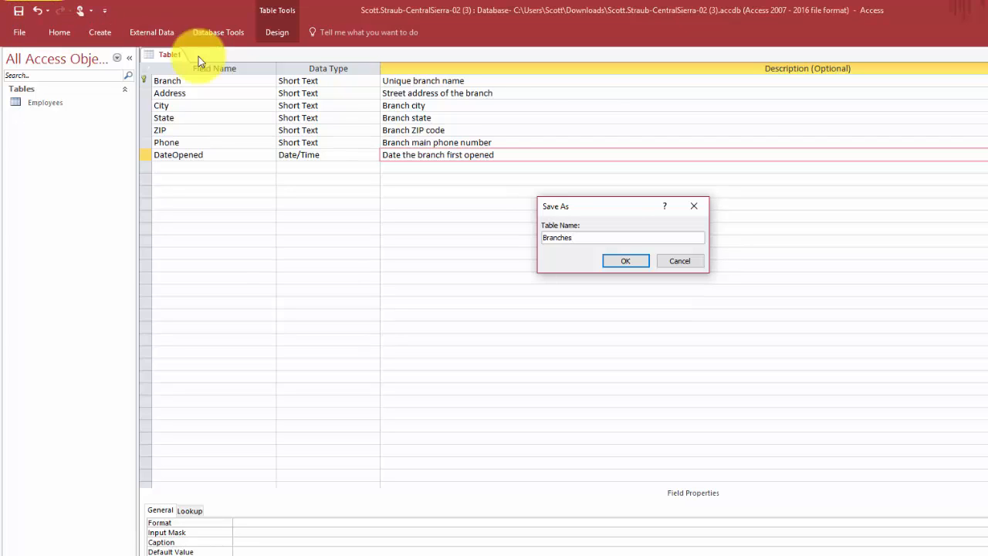
click(615, 260)
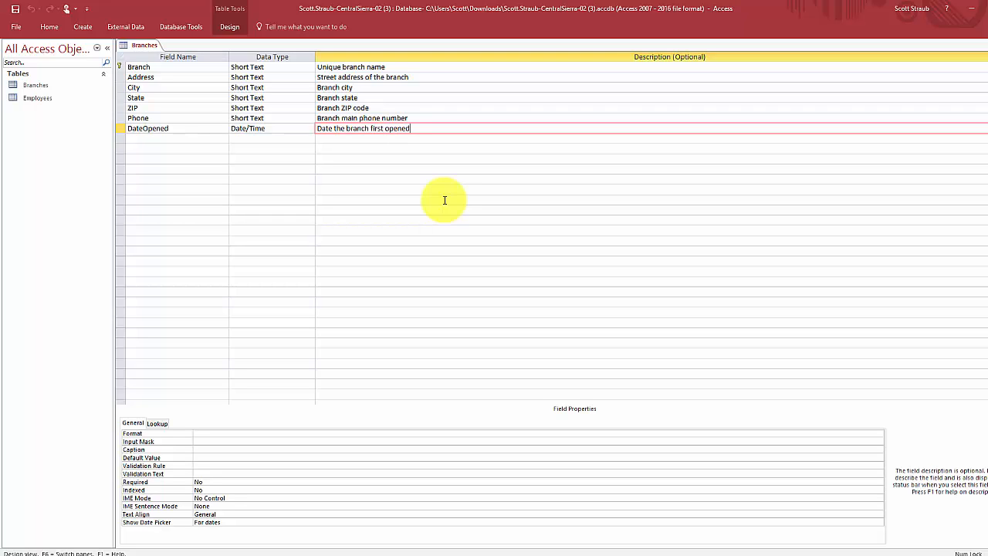
- Set the Branch field size to 30 and keep Required set to Yes
click(129, 67)
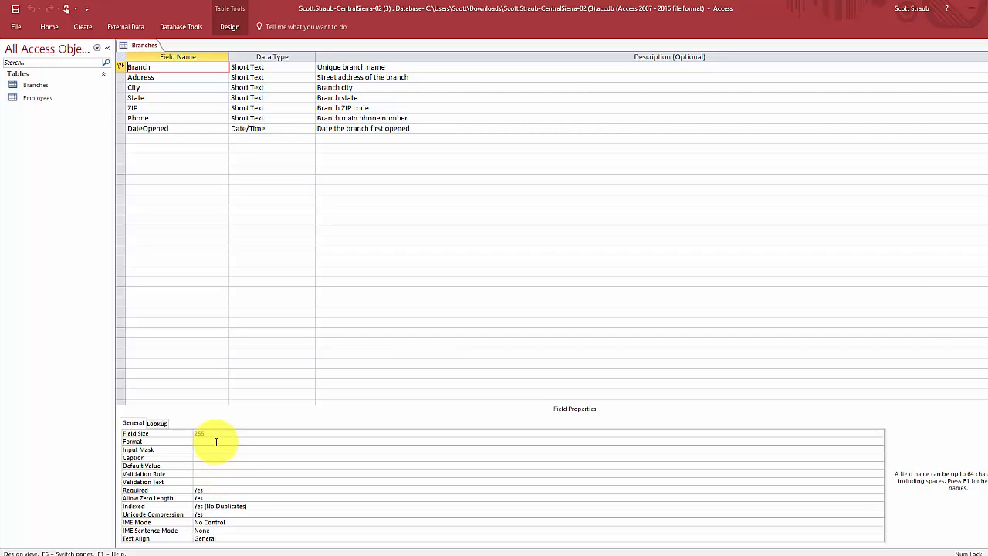
drag(213, 436, 193, 435)
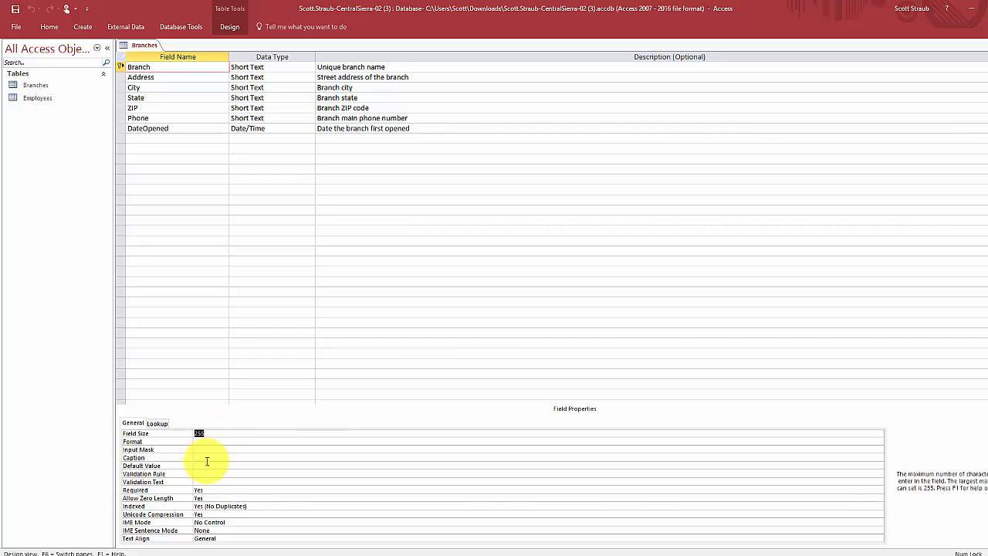
text(30)
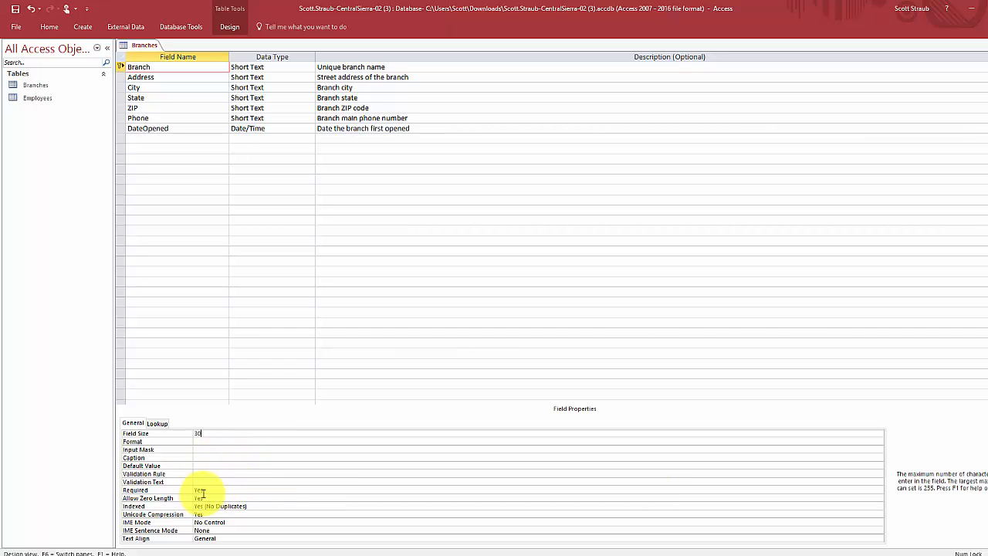
click(205, 491)
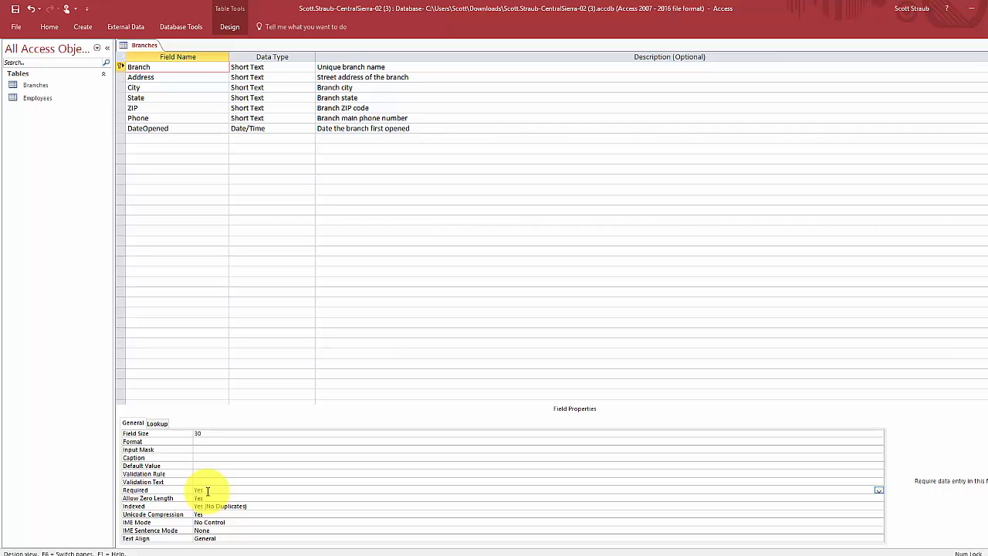
click(880, 490)
click(879, 491)
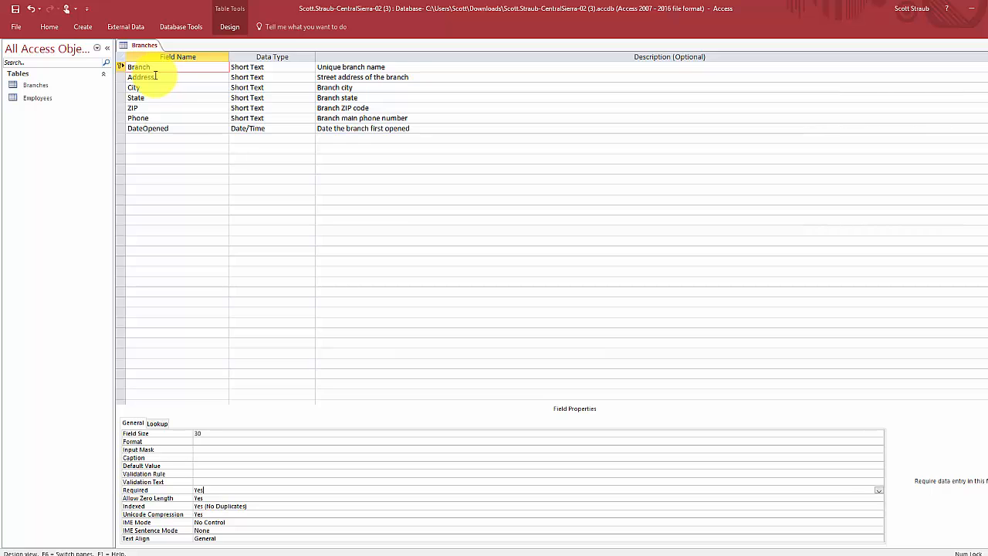
click(122, 78)
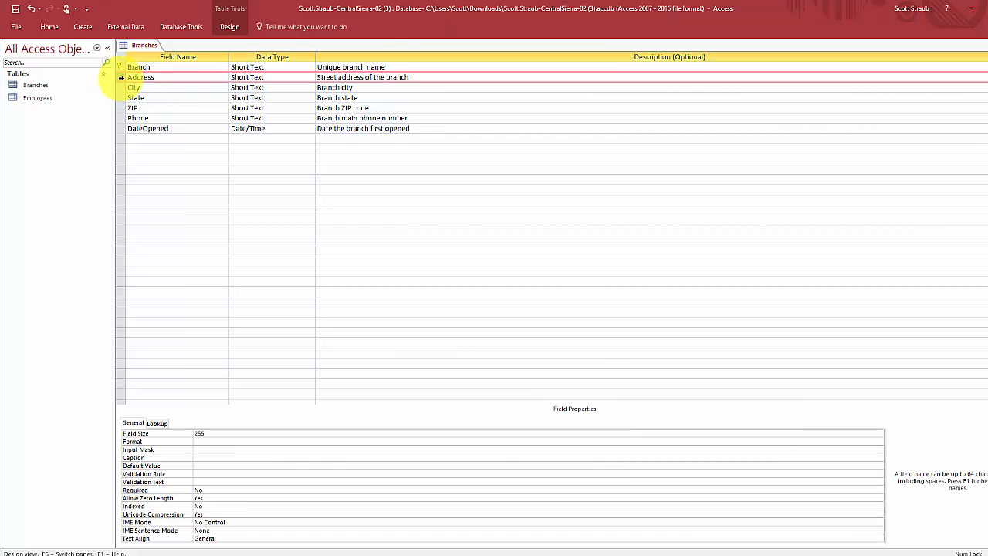
- Change the Address field size from 255 to 40 and set Required to Yes
click(135, 78)
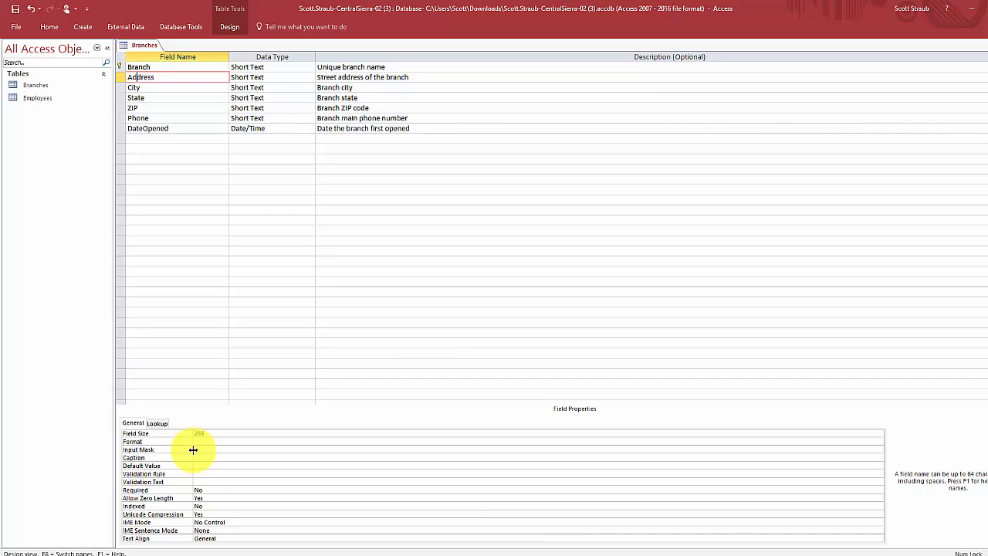
click(212, 433)
double_click(198, 433)
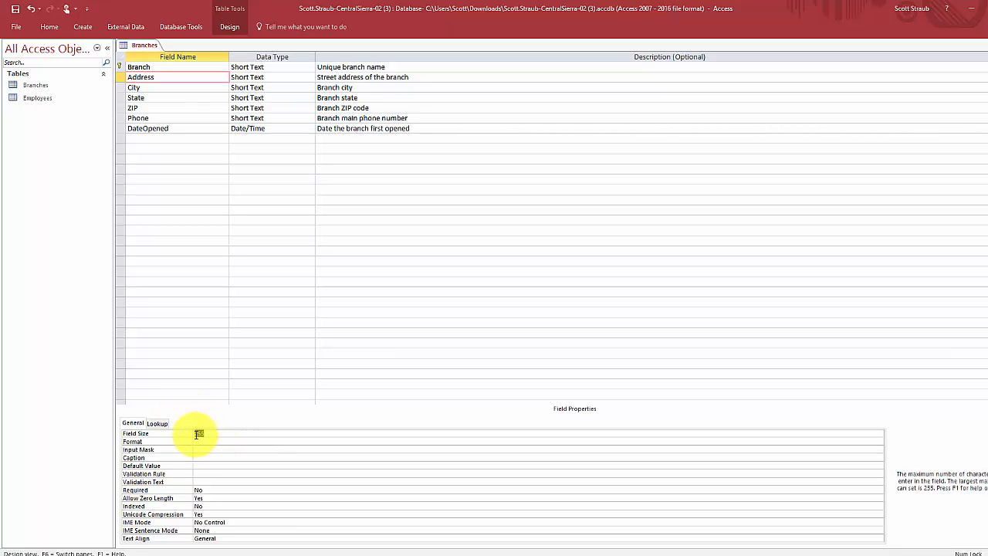
key(BackSpace)
text(40)
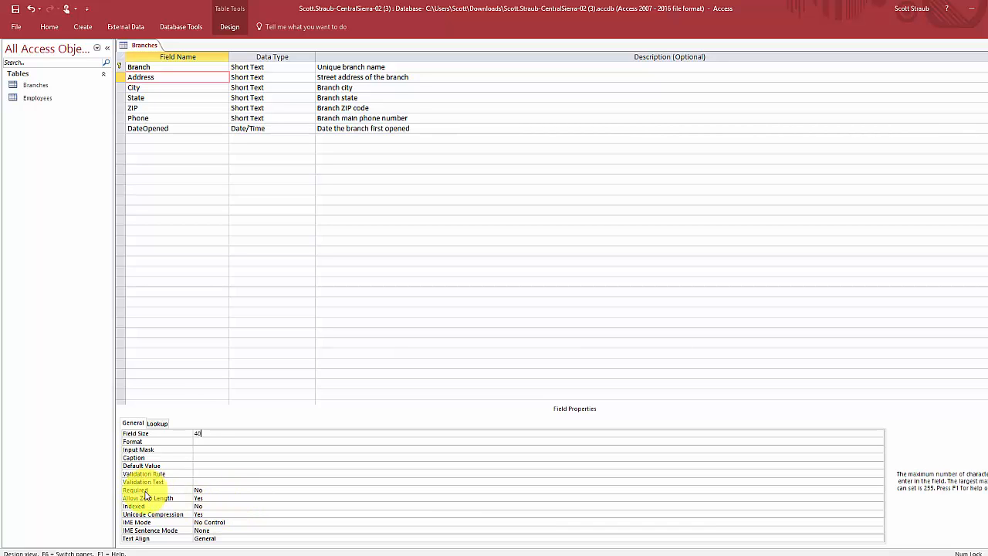
click(837, 489)
click(879, 491)
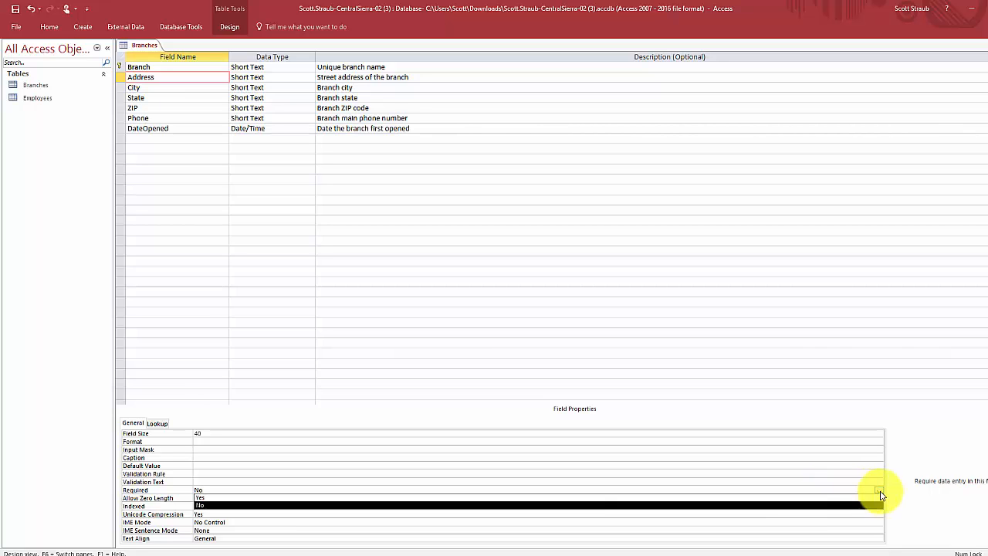
click(387, 497)
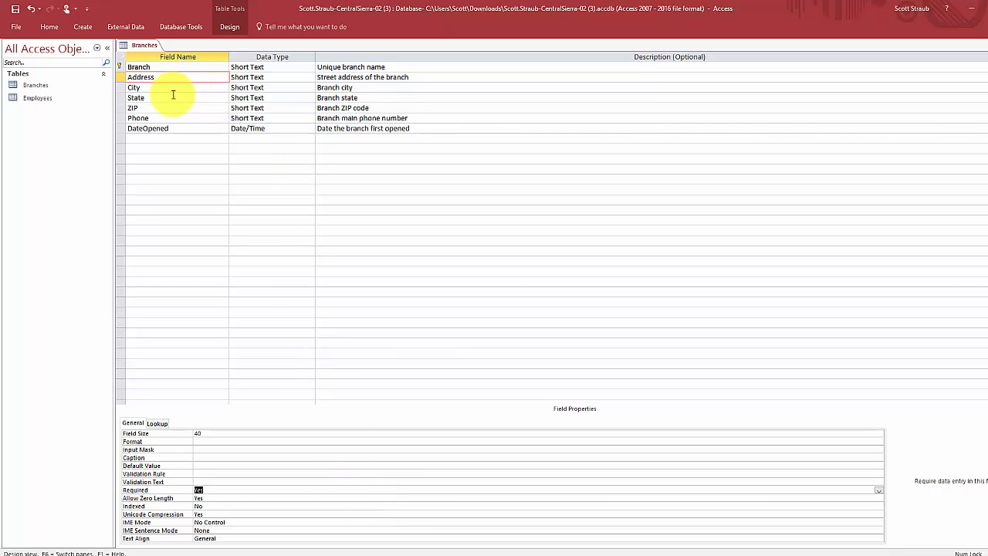
click(141, 88)
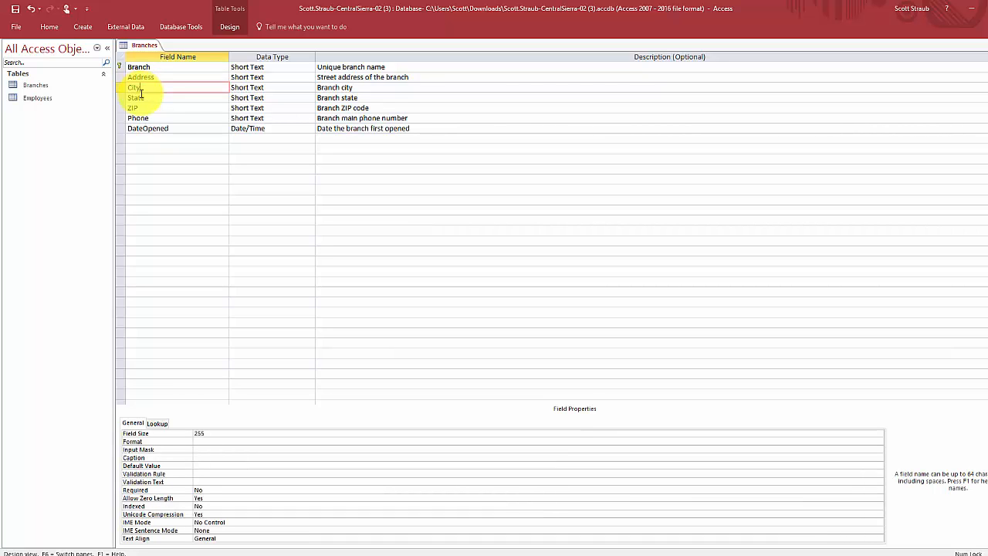
- Set the City field size to 20 and make it required
drag(211, 434, 191, 436)
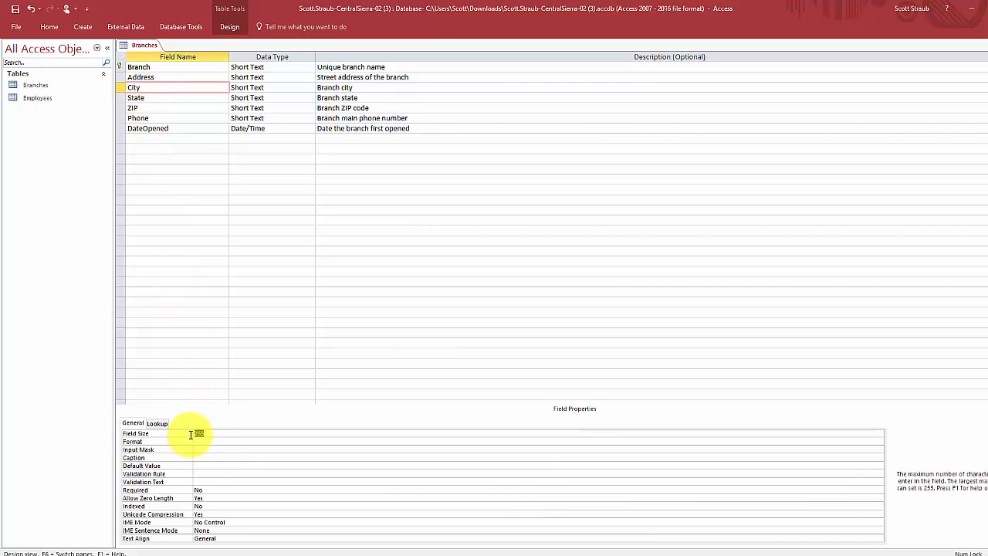
text(20)
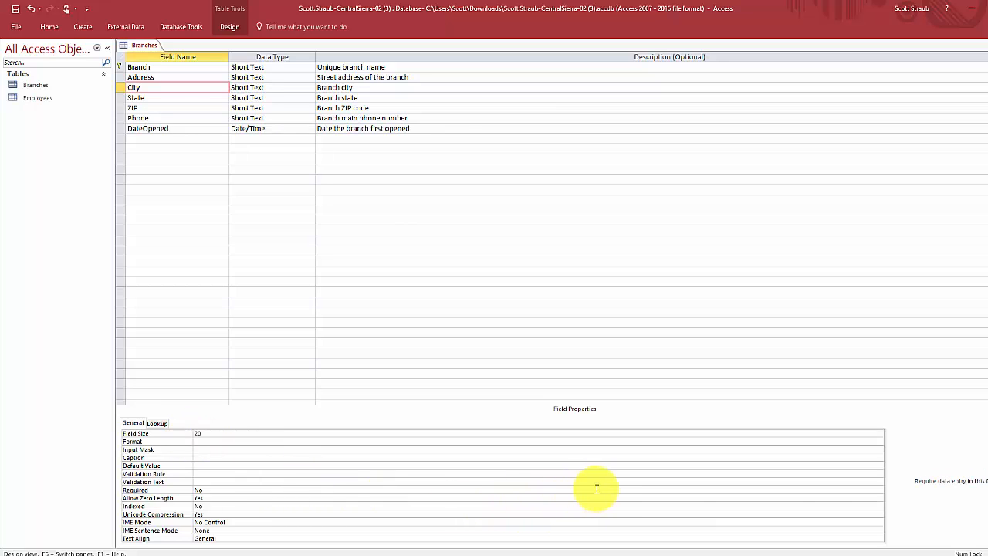
click(878, 491)
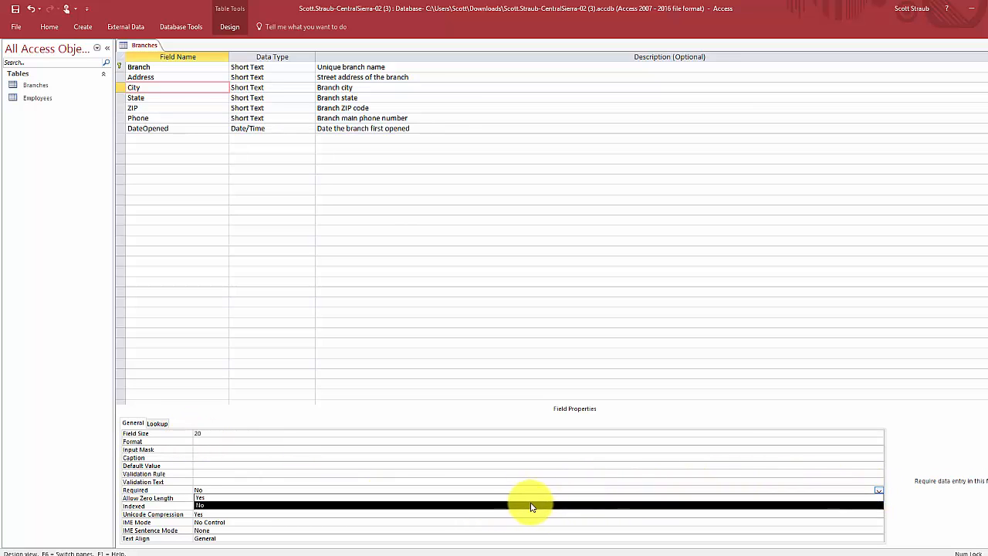
click(507, 498)
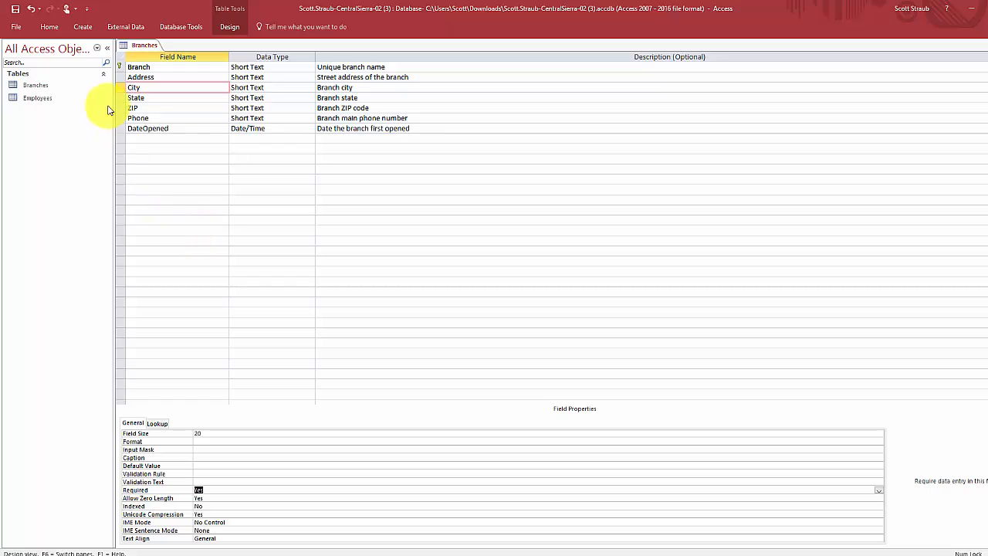
click(137, 98)
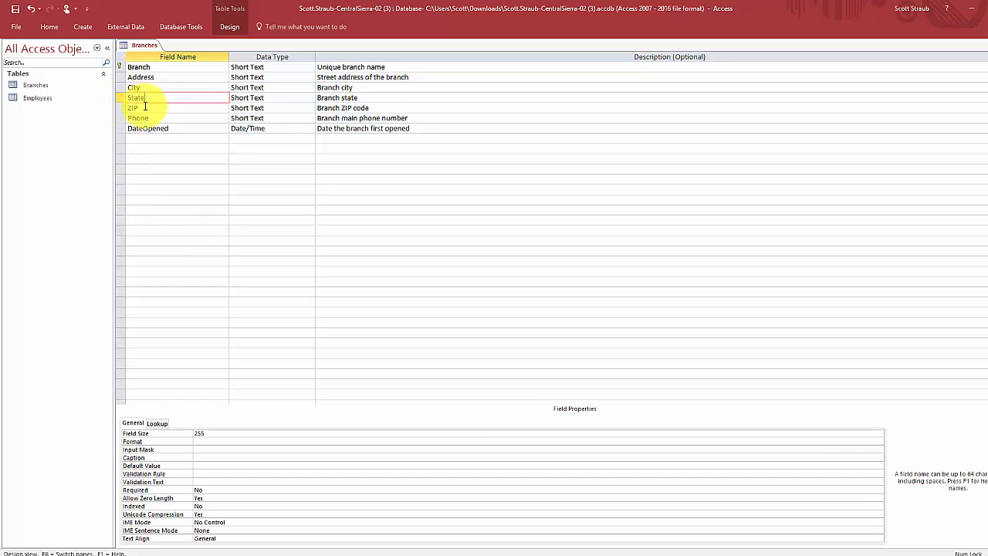
- Give State a field size of 2, make it required, with default value CA
click(221, 433)
double_click(197, 432)
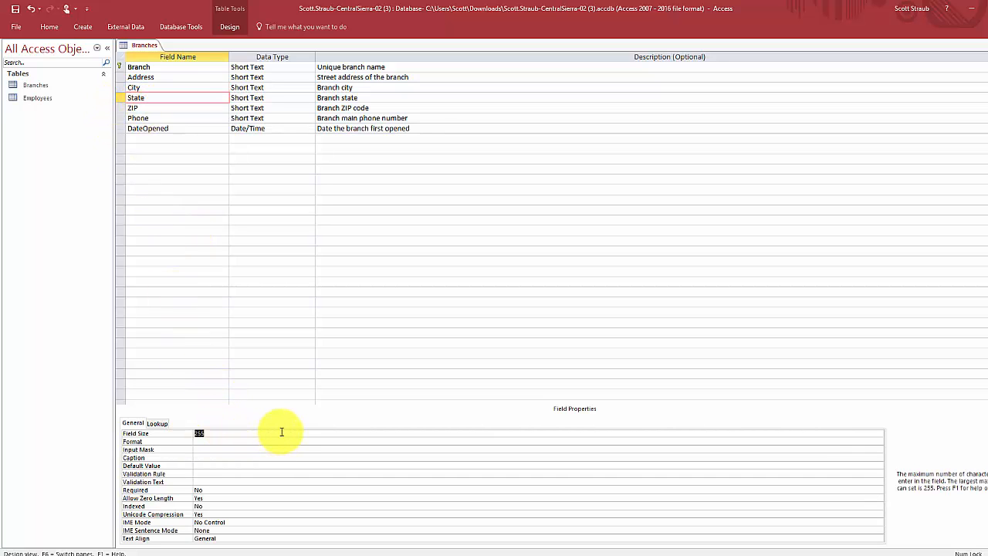
text(2)
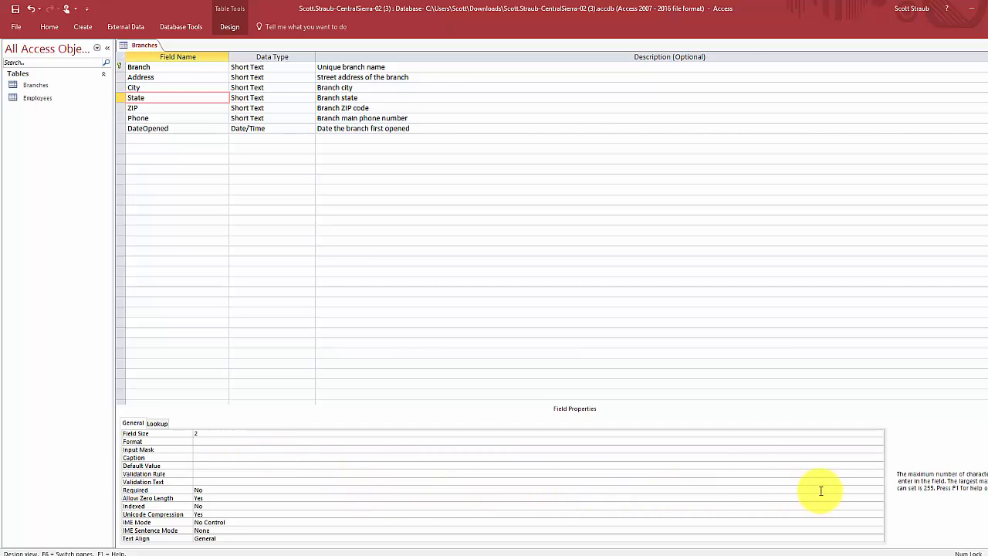
click(878, 490)
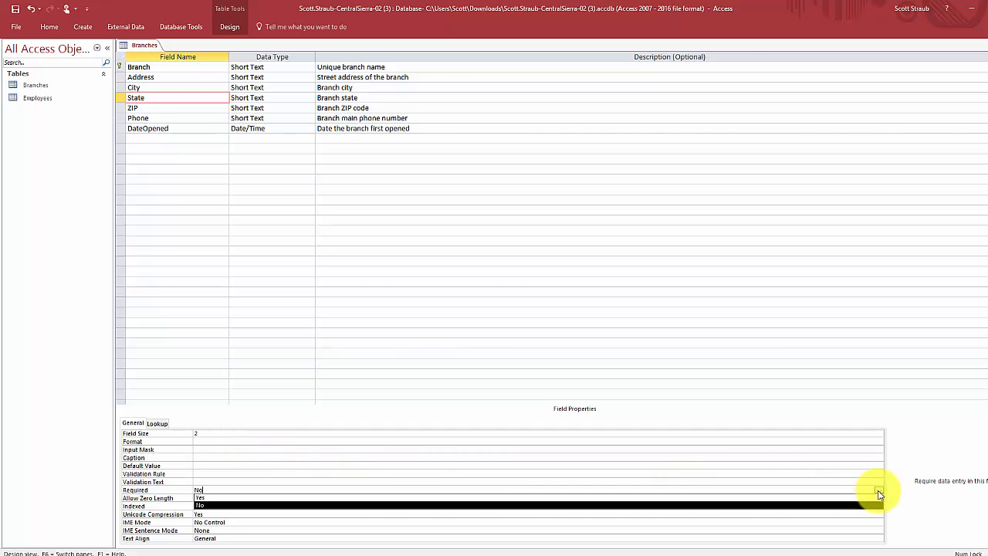
click(282, 498)
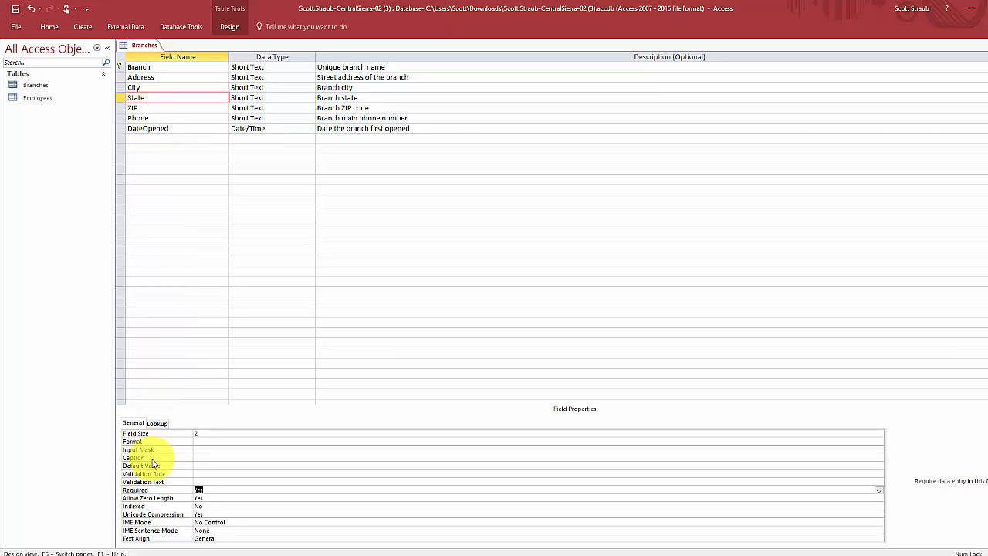
click(212, 465)
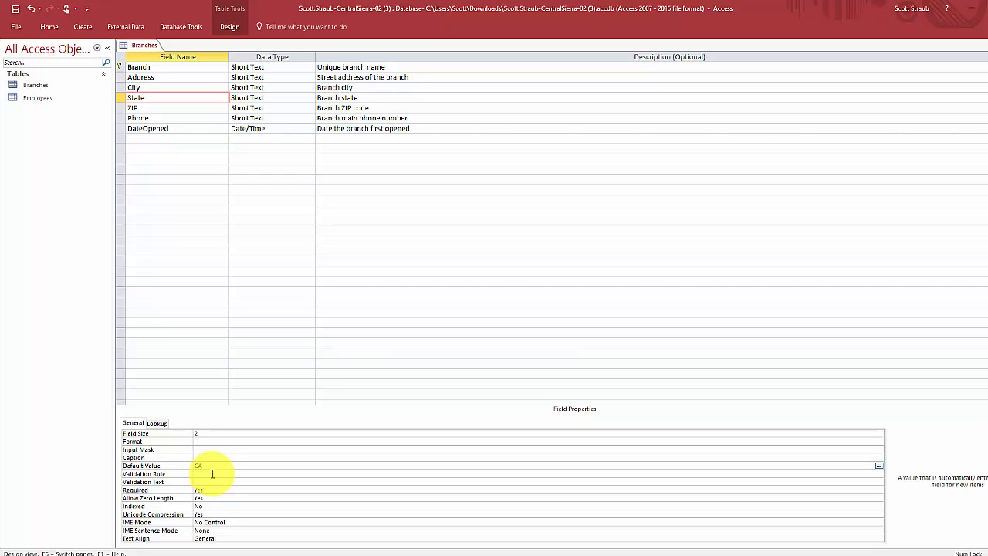
click(148, 98)
click(149, 108)
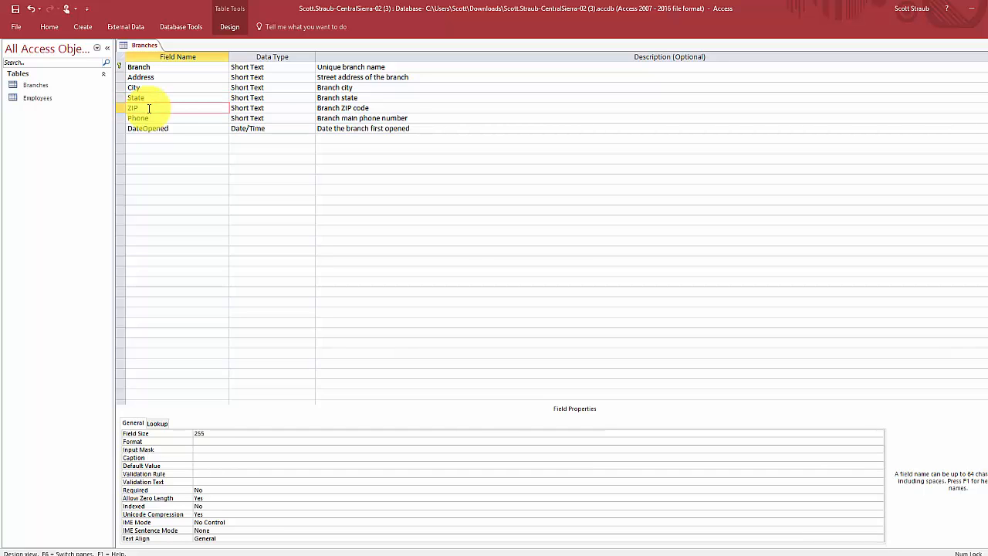
- Set the ZIP field size to 9 and make ZIP required
double_click(198, 433)
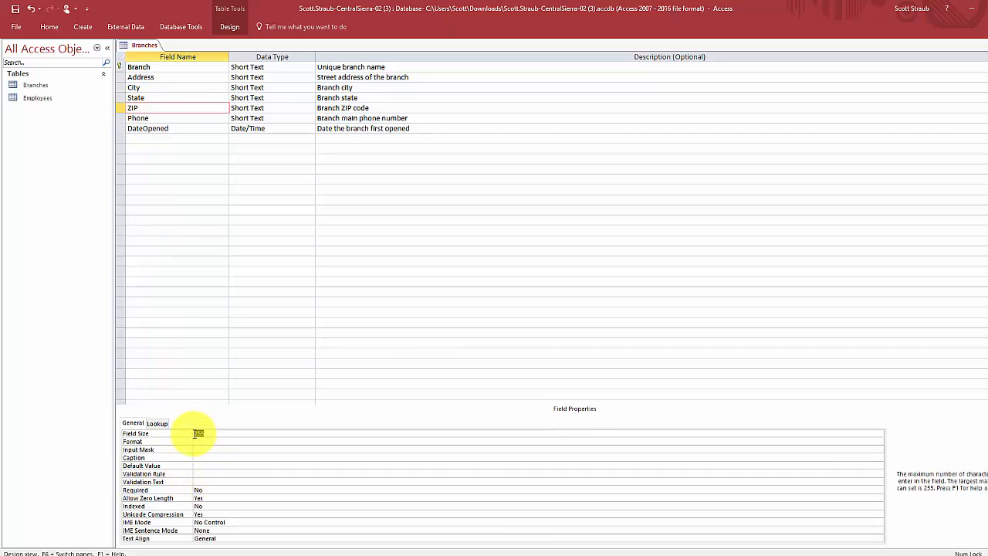
text(9)
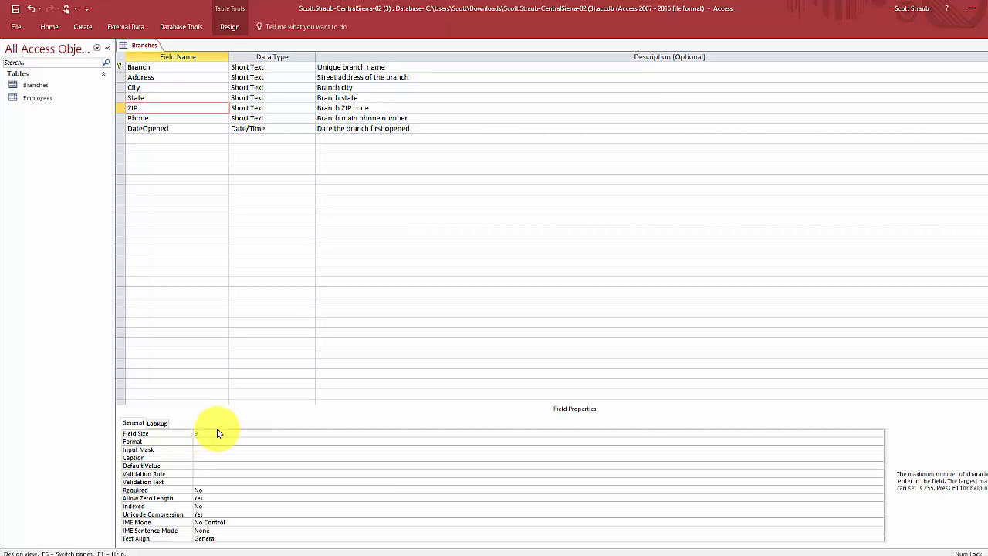
click(313, 490)
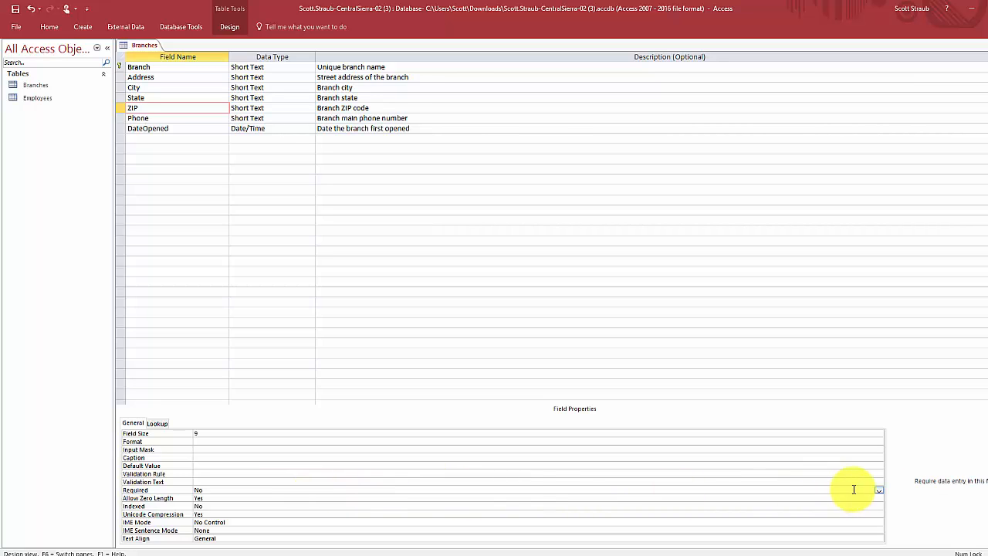
click(878, 490)
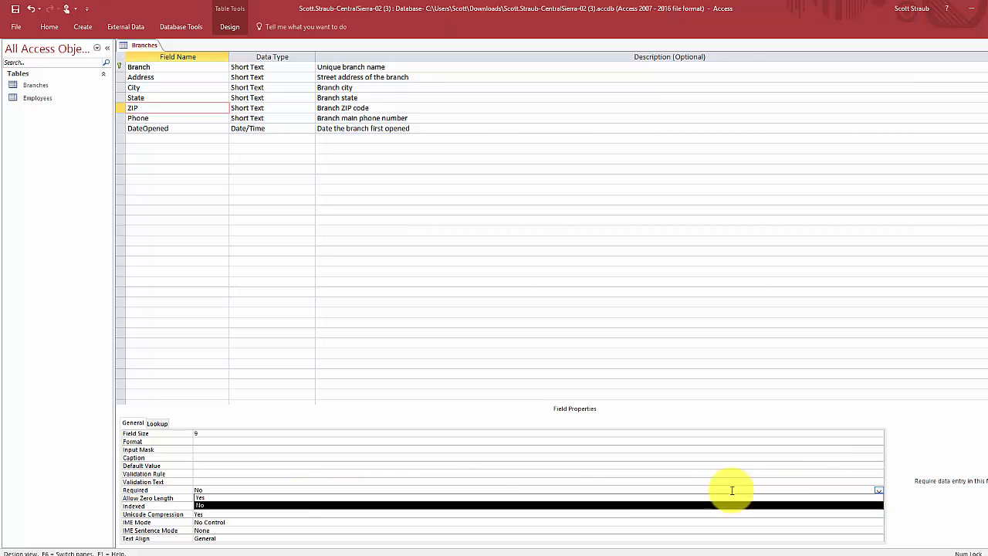
click(290, 498)
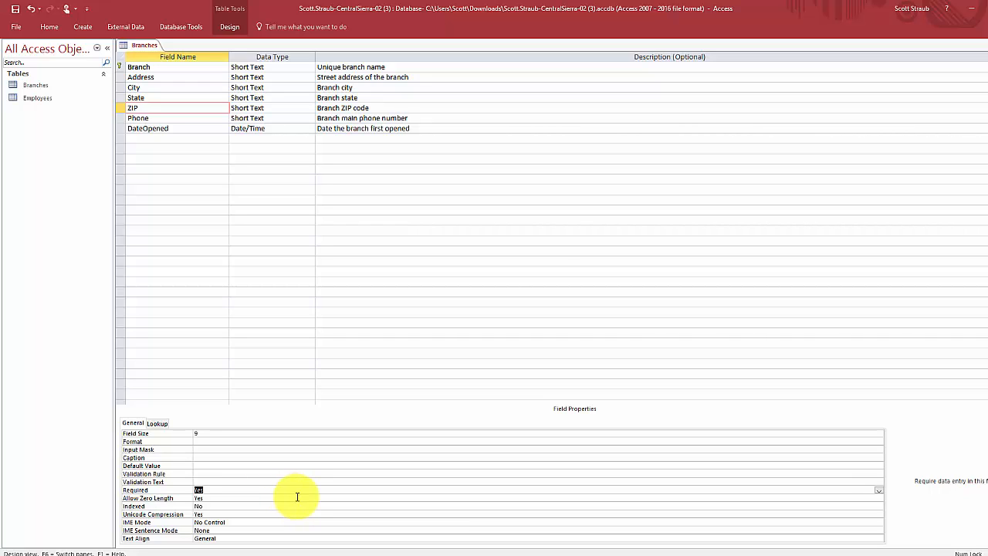
- Set the Phone field size to 10 and make Phone required
click(152, 117)
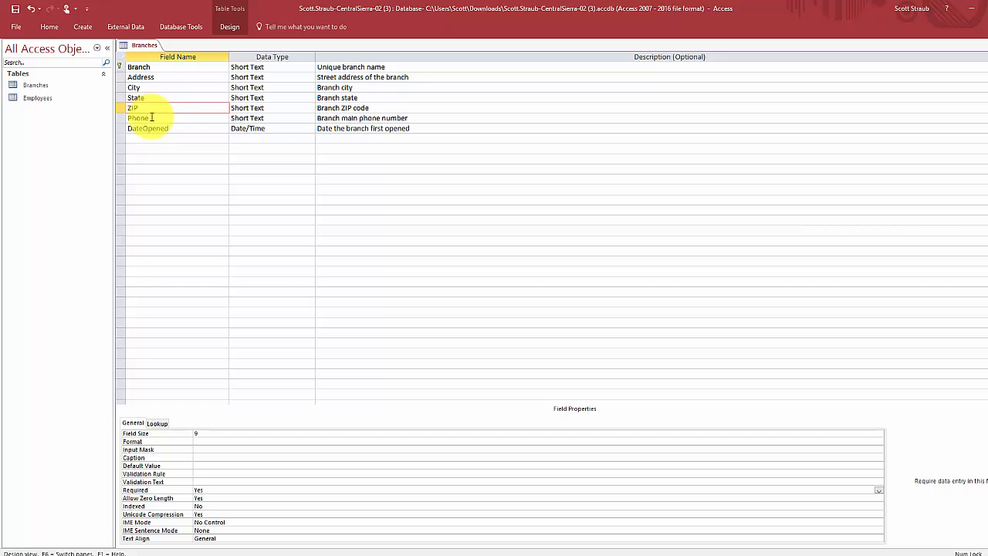
click(191, 434)
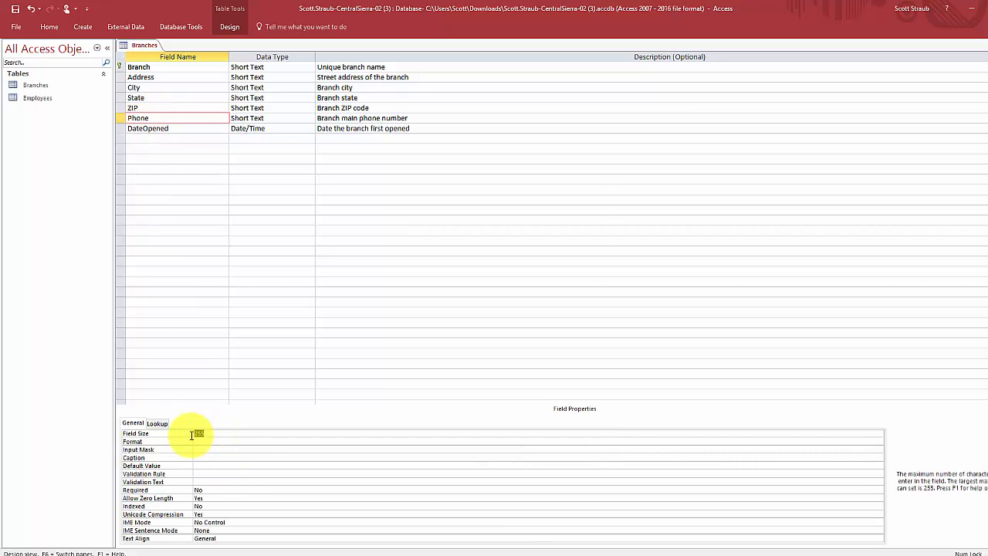
text(10)
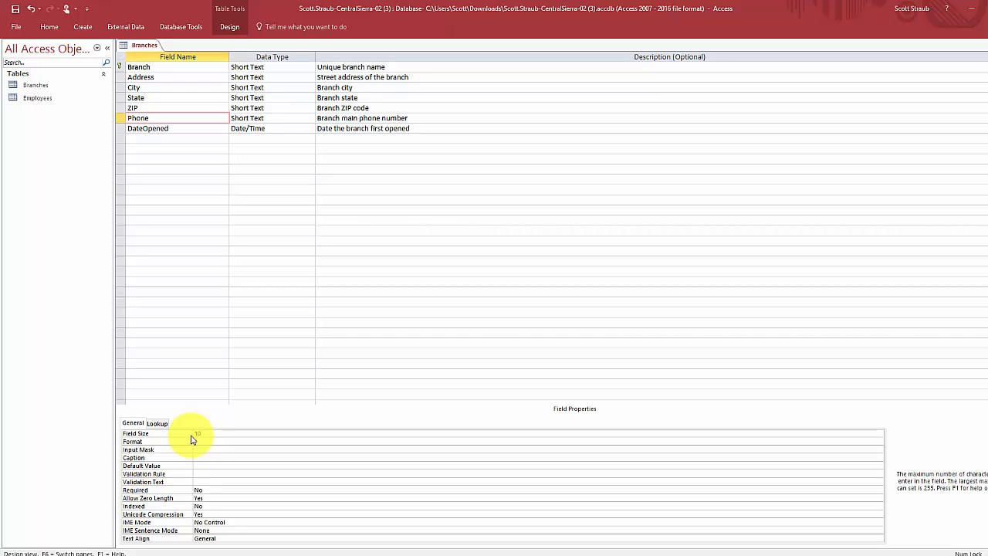
click(338, 490)
click(878, 490)
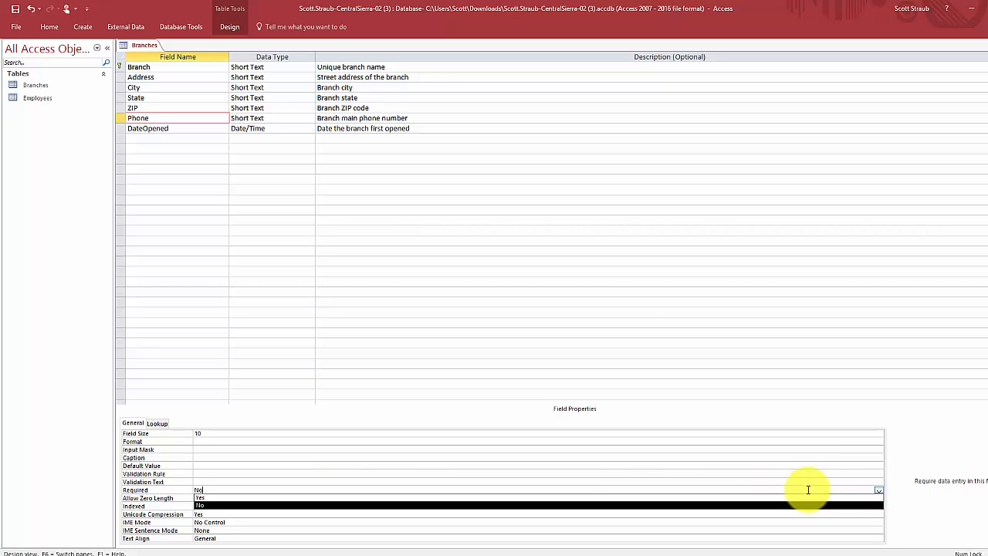
click(371, 497)
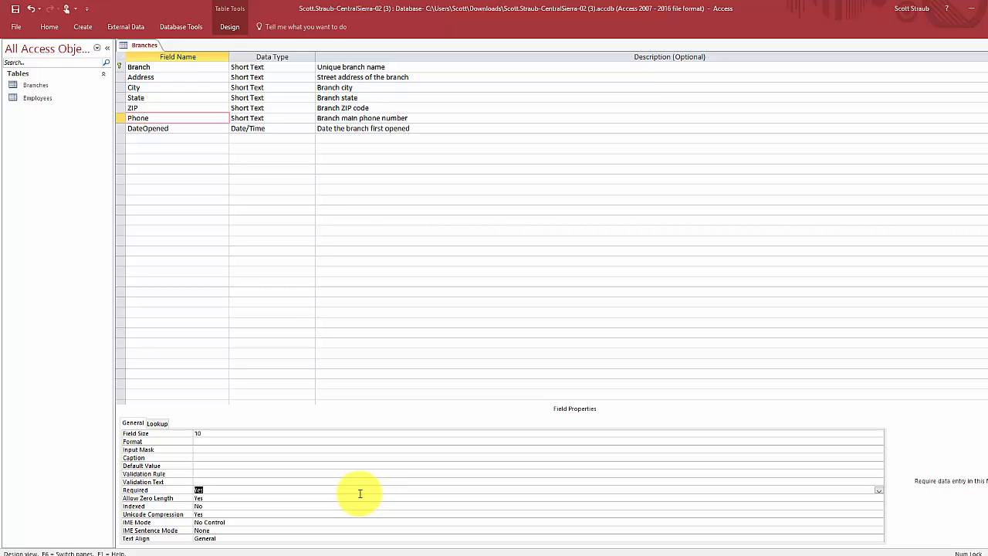
click(161, 130)
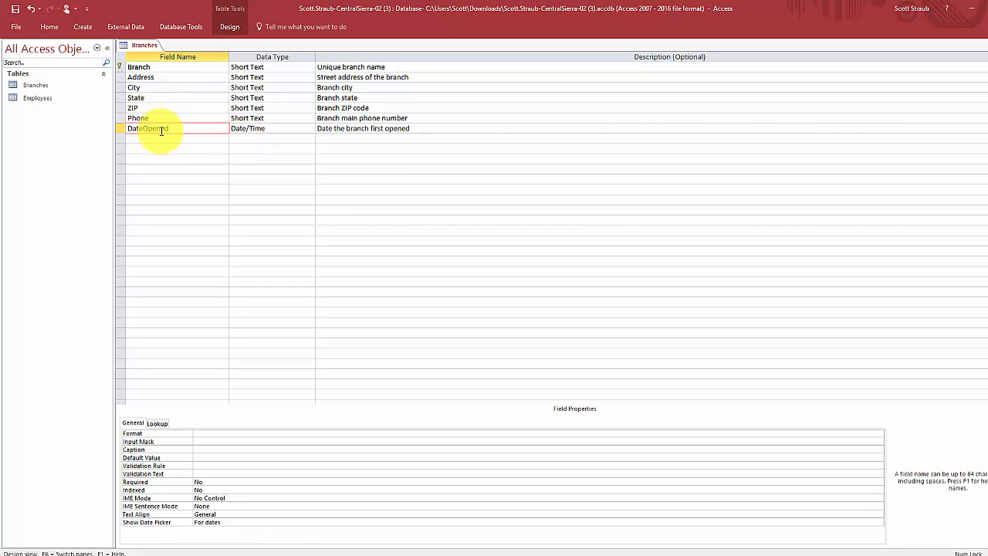
- Give DateOpened the Medium Date format and Required = Yes, then save the Branches design
click(175, 434)
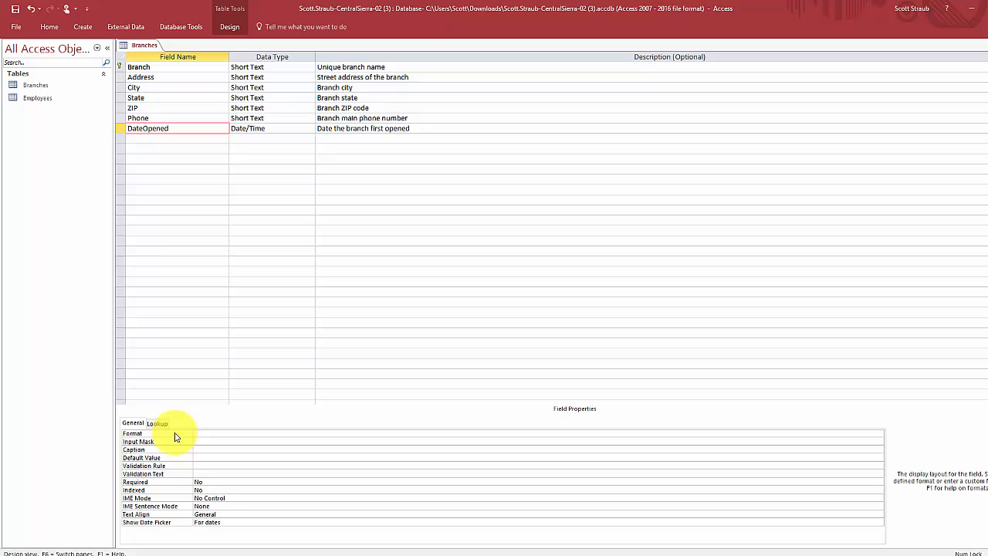
click(879, 435)
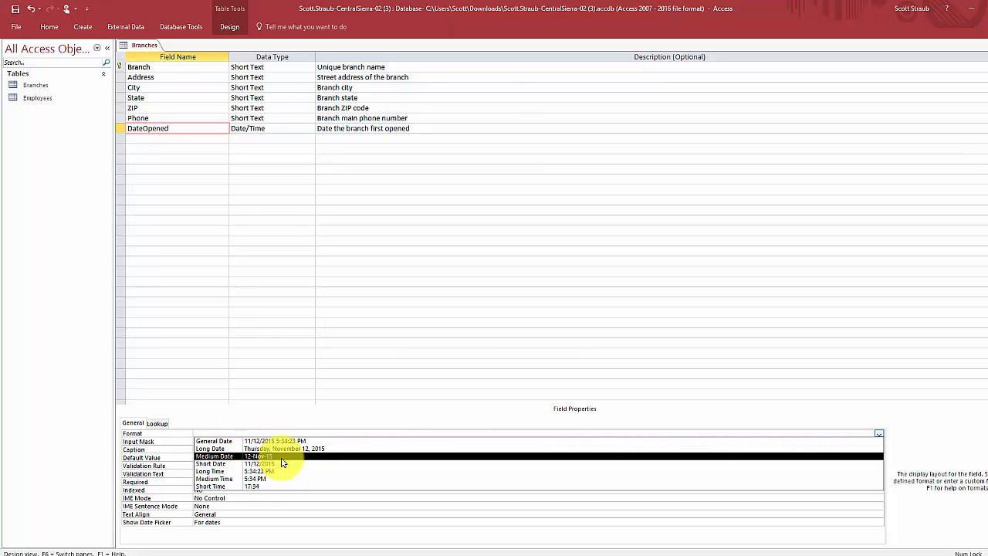
click(226, 456)
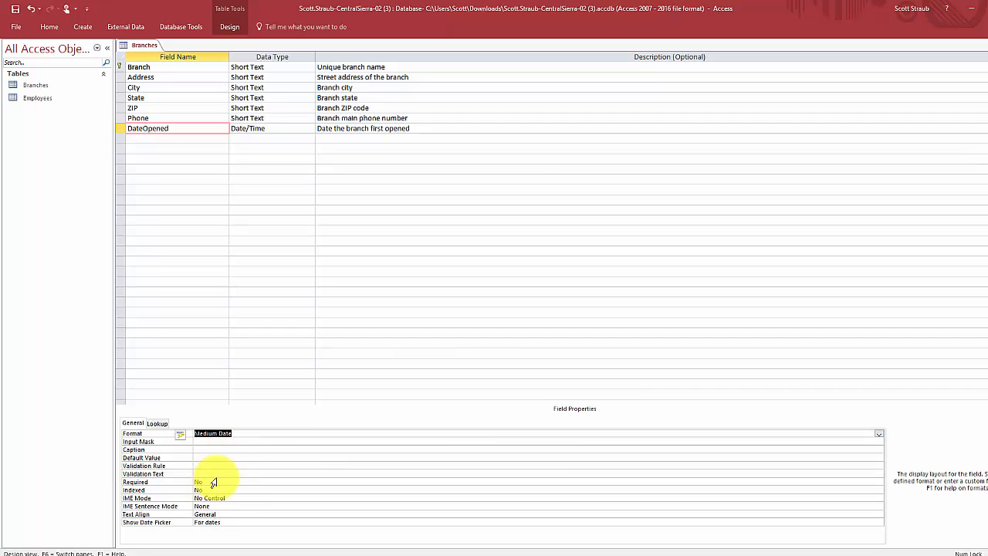
click(223, 481)
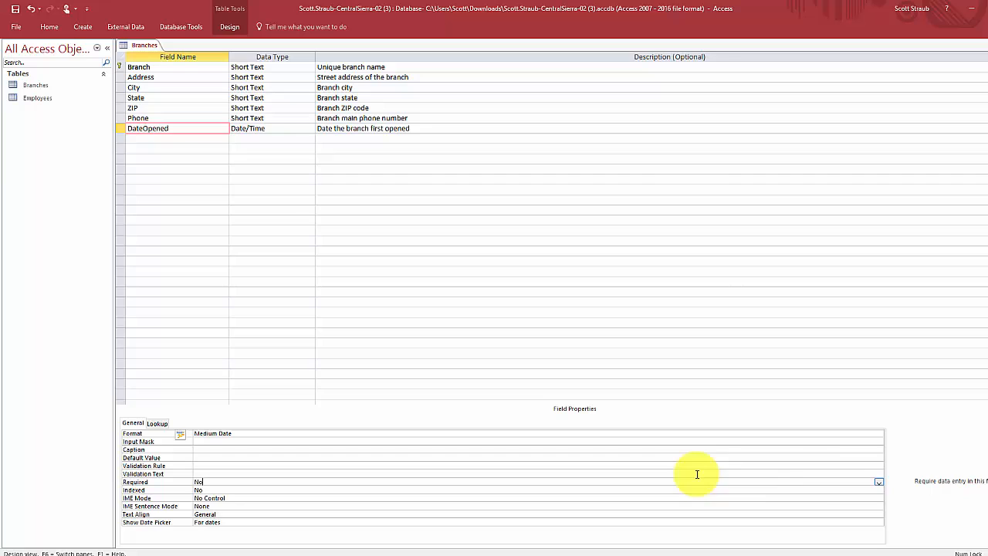
click(878, 482)
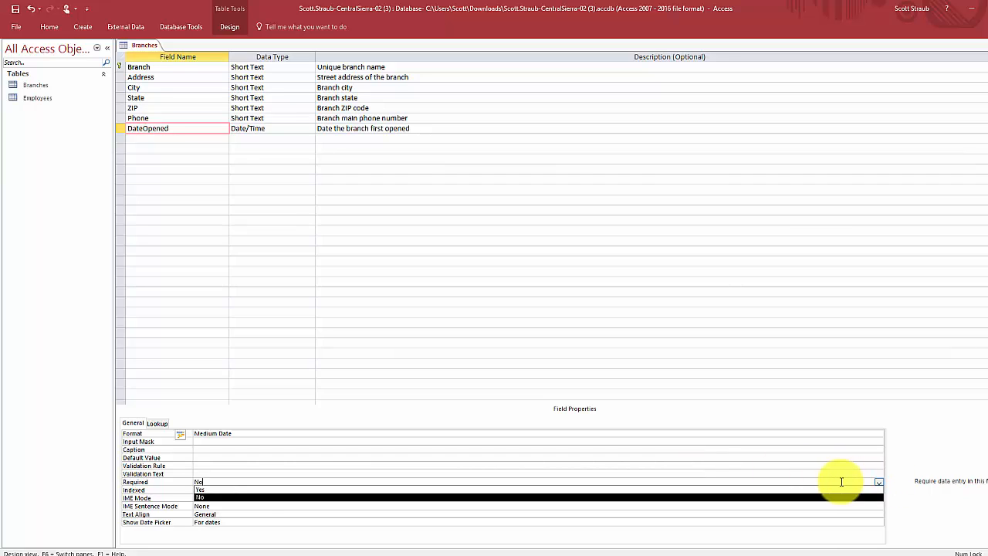
click(575, 489)
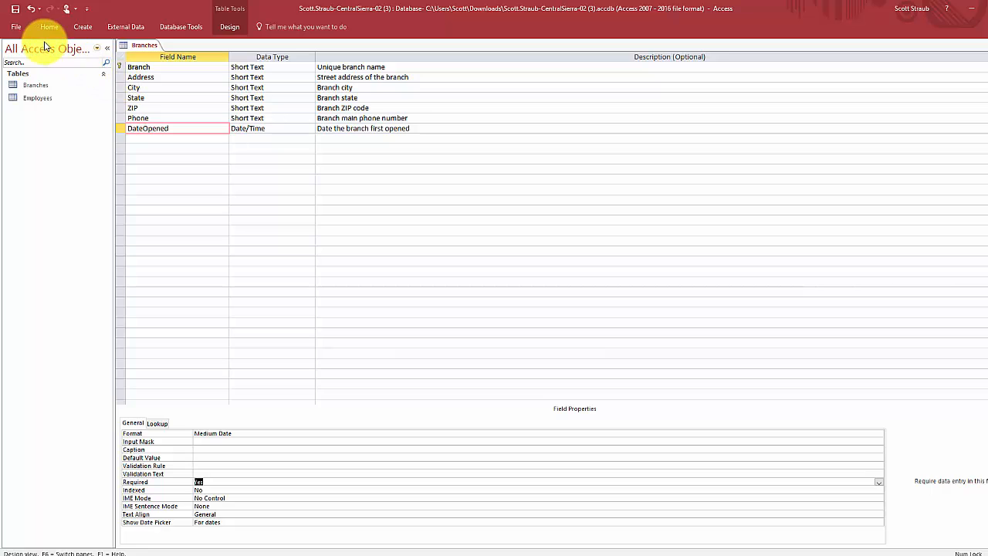
click(15, 10)
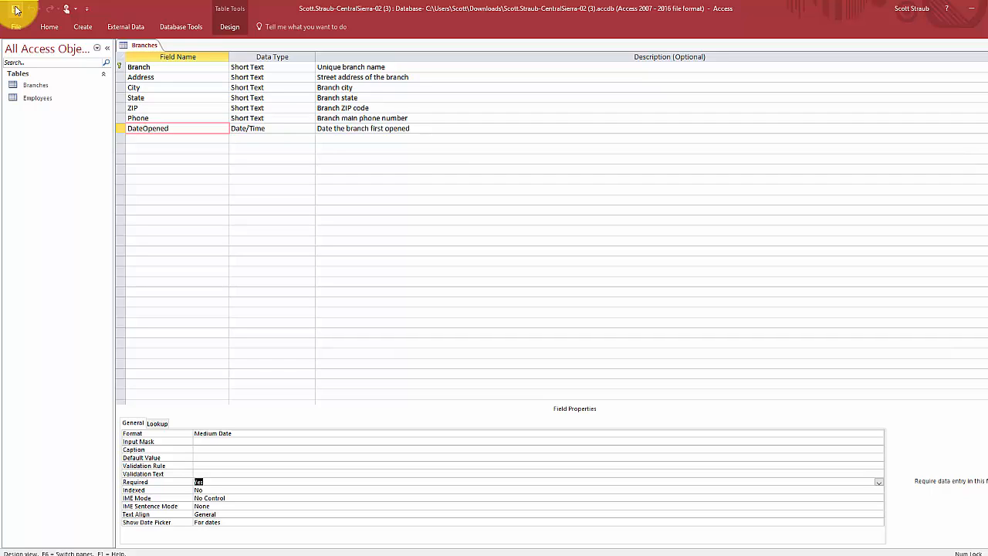
- Select the ZIP field and put the cursor in its Input Mask property
click(175, 138)
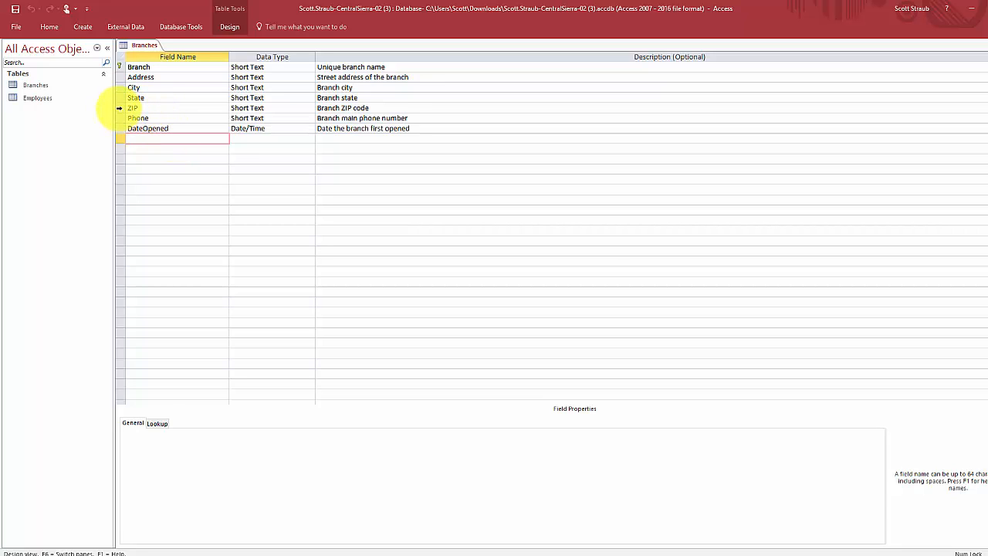
click(120, 109)
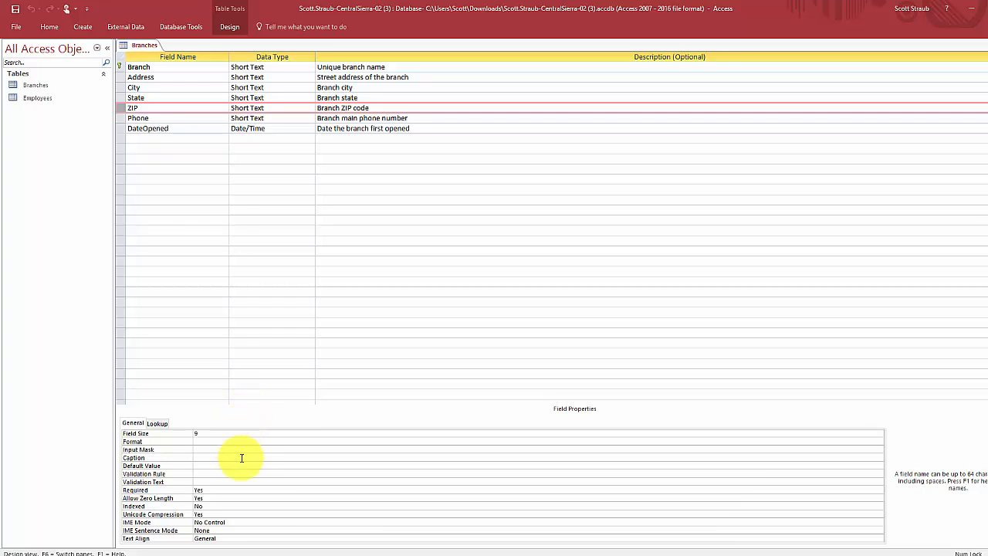
click(160, 452)
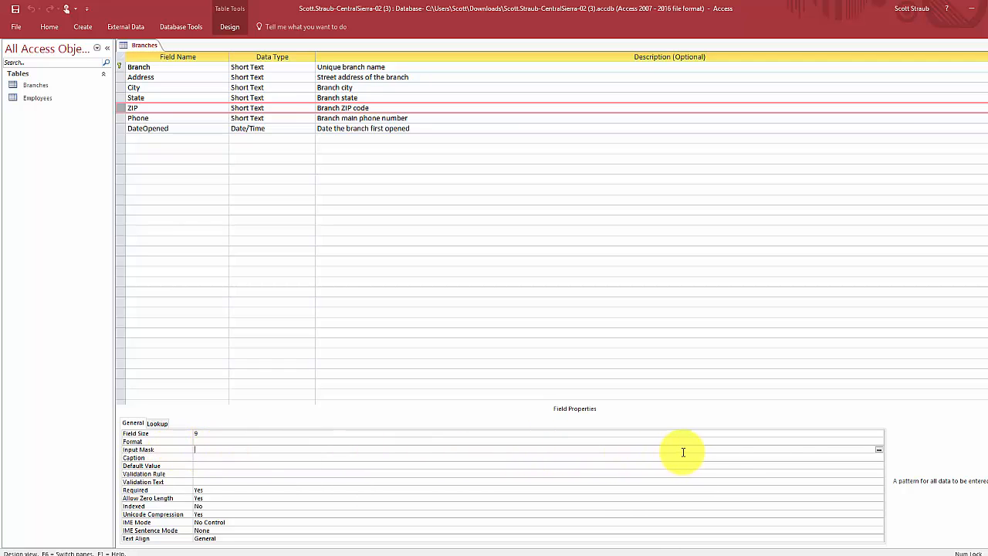
- Apply the Zip Code input mask to ZIP, stored without symbols, and save the design
click(880, 450)
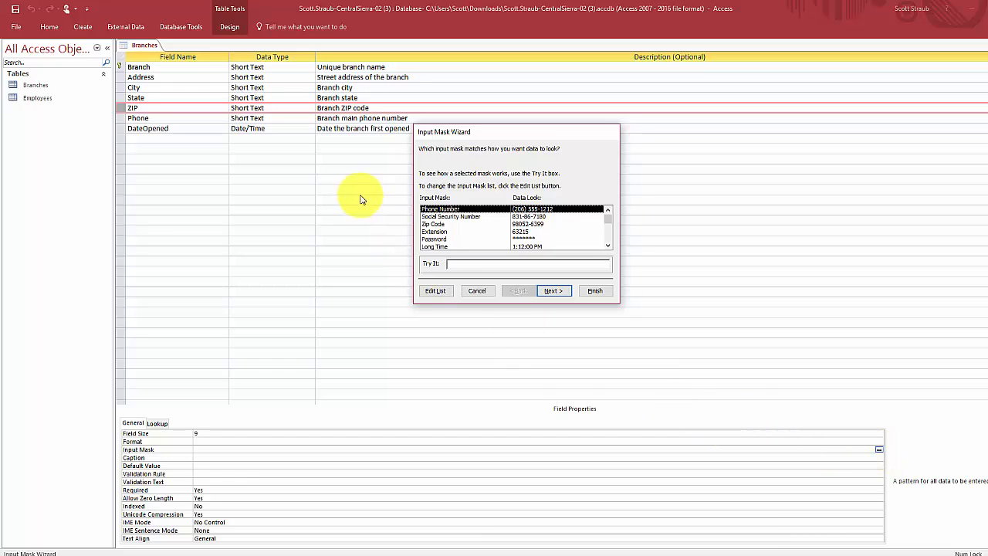
click(437, 225)
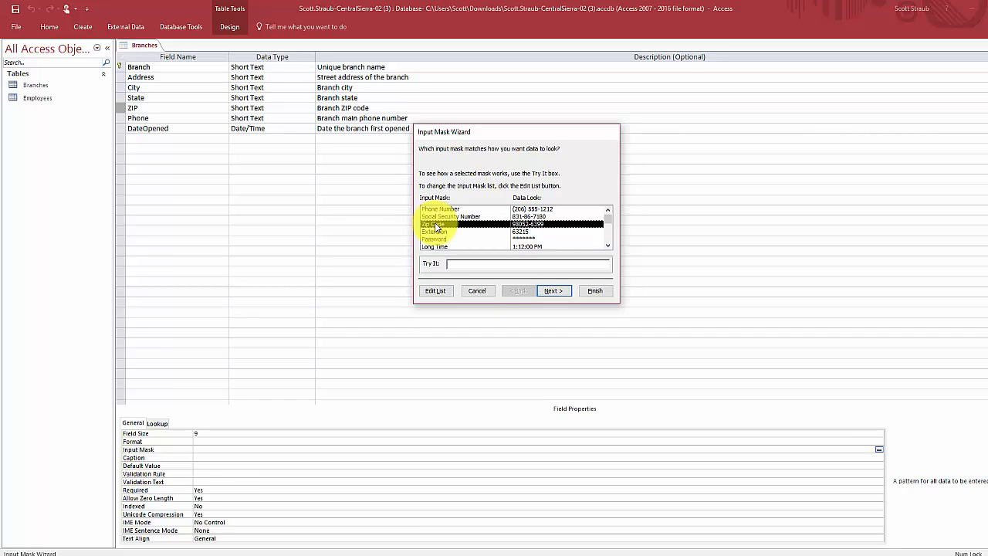
click(561, 292)
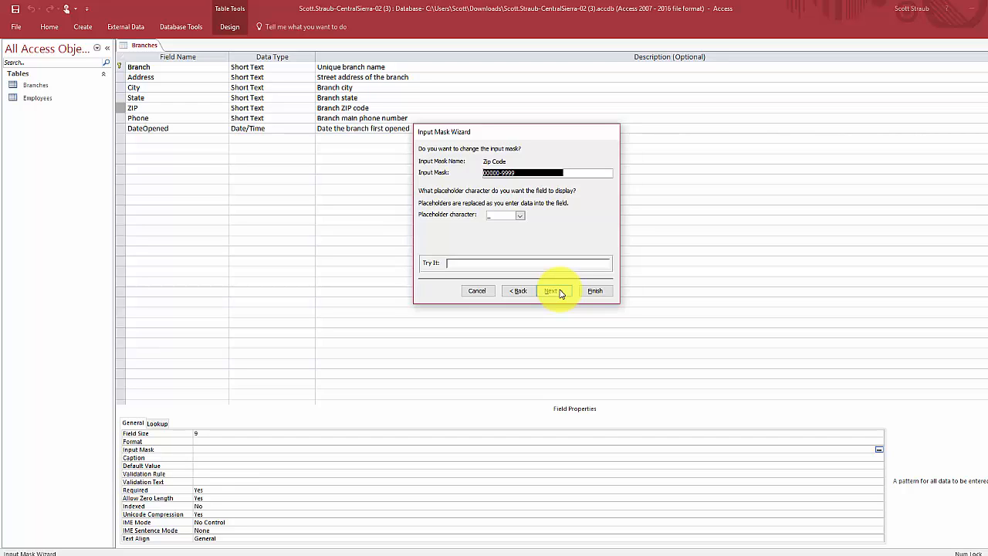
click(560, 292)
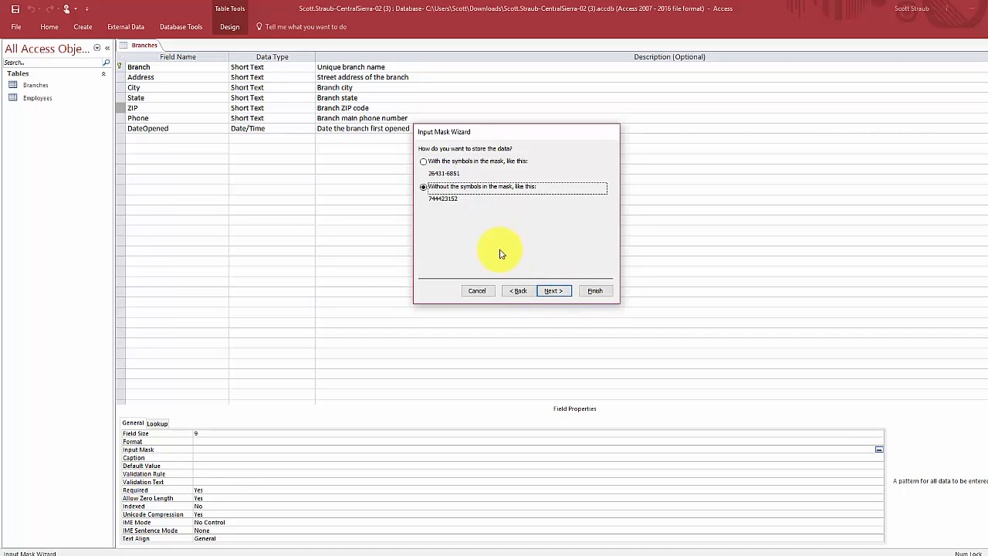
click(422, 188)
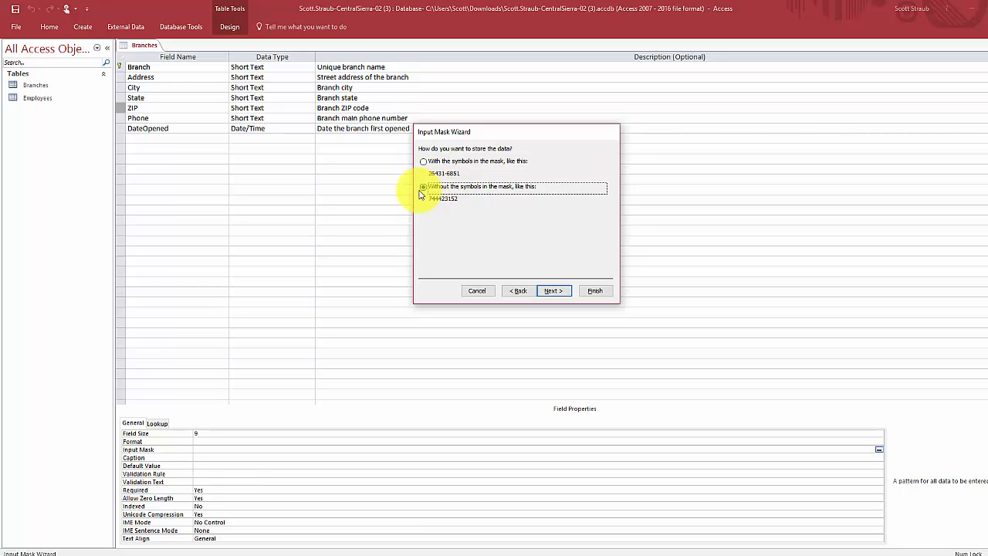
click(553, 291)
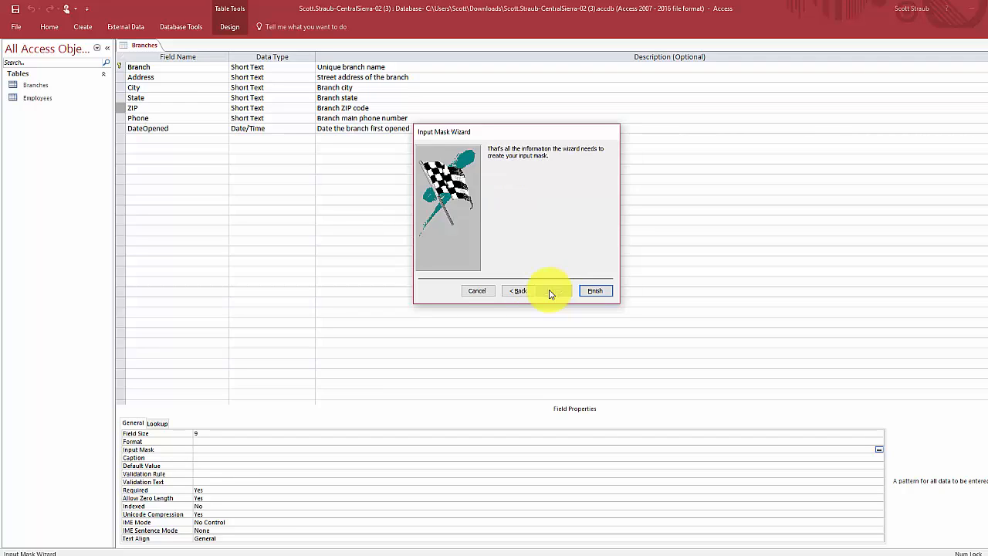
click(594, 291)
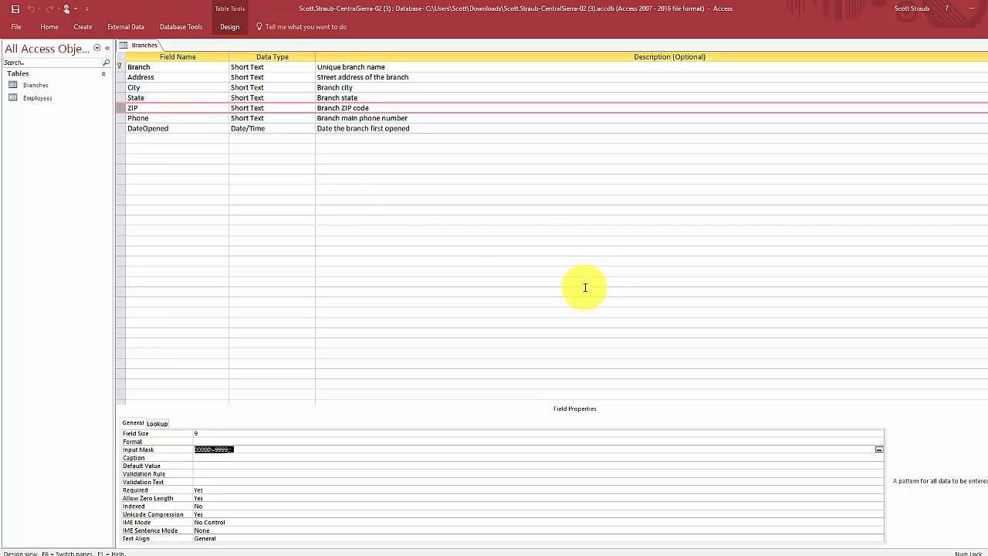
click(14, 11)
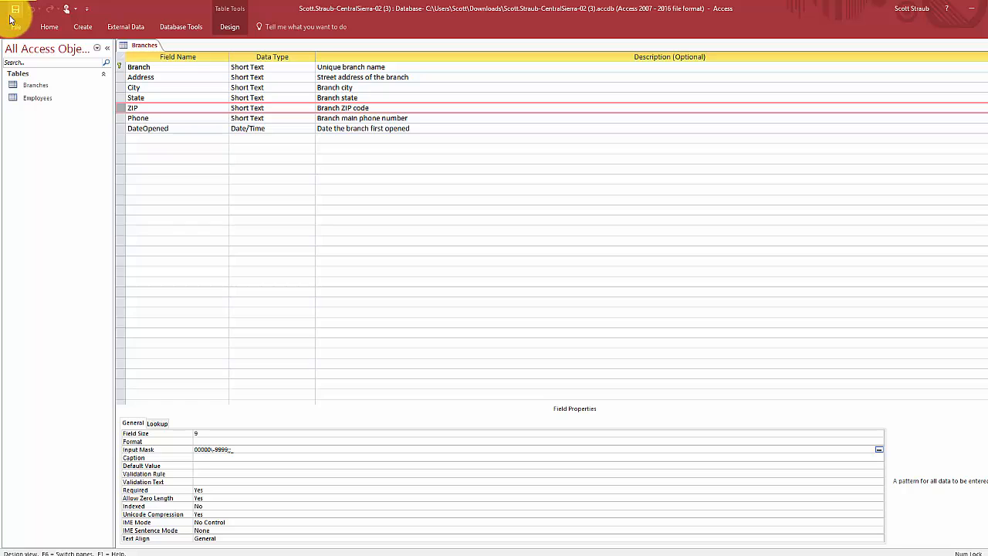
click(144, 120)
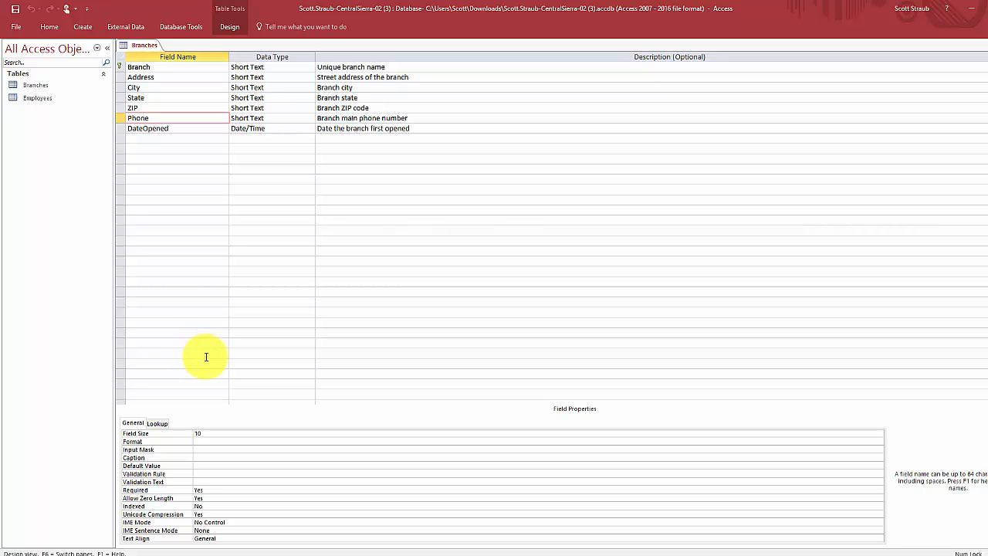
- Apply the Phone Number input mask to Phone, storing digits without symbols, and save
click(179, 450)
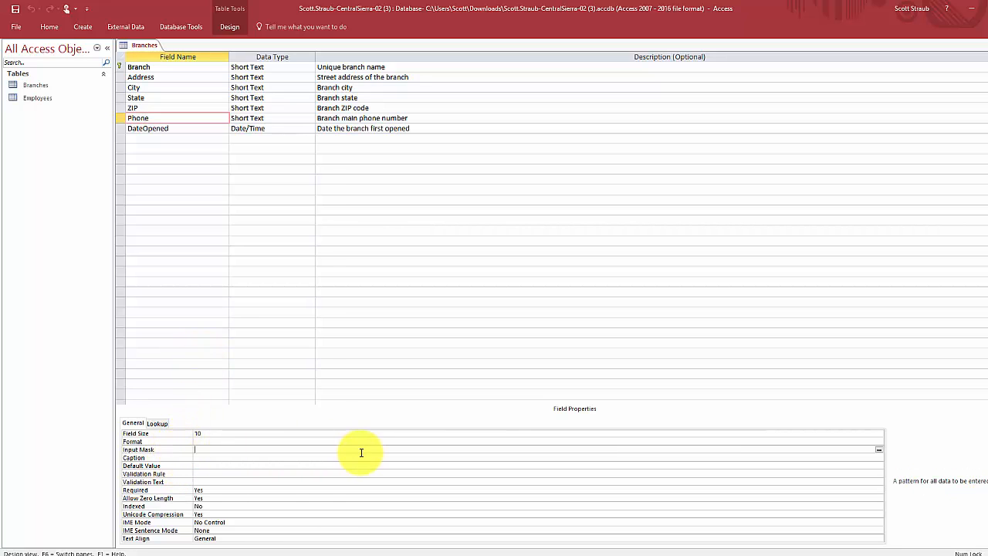
click(879, 450)
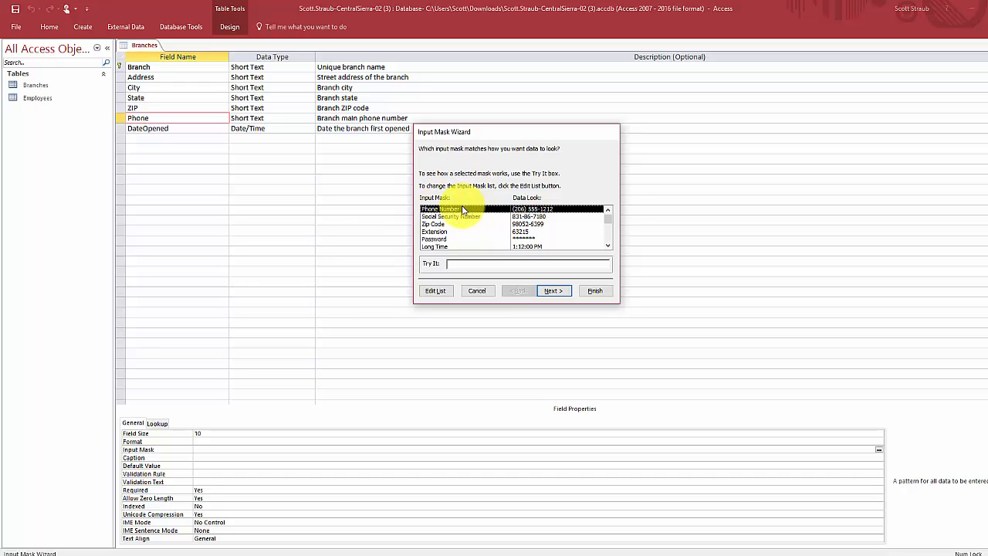
click(554, 292)
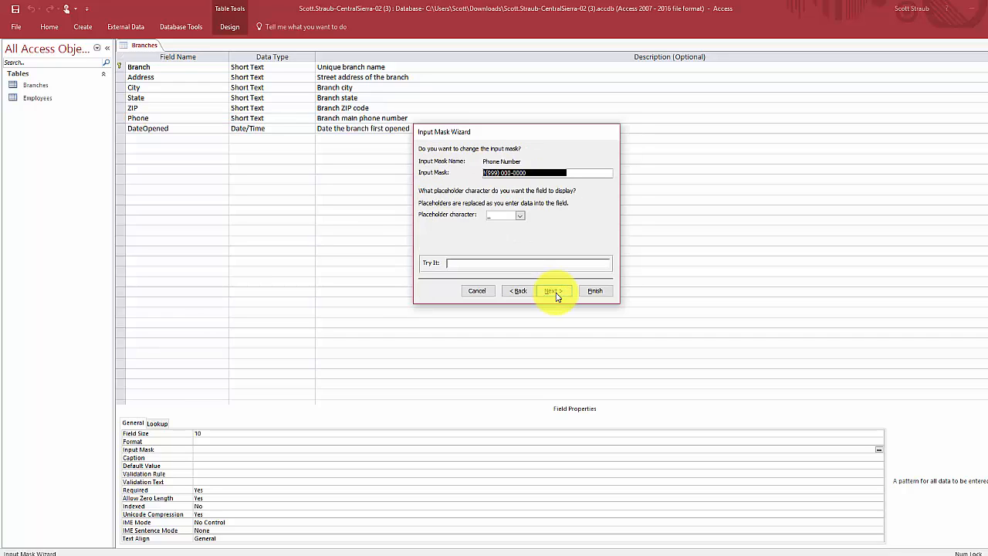
click(555, 294)
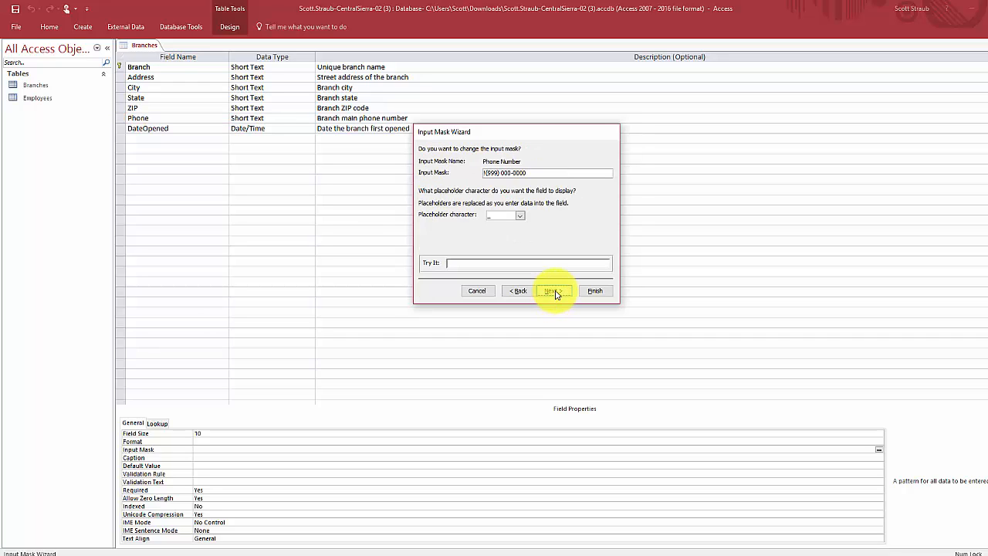
click(555, 294)
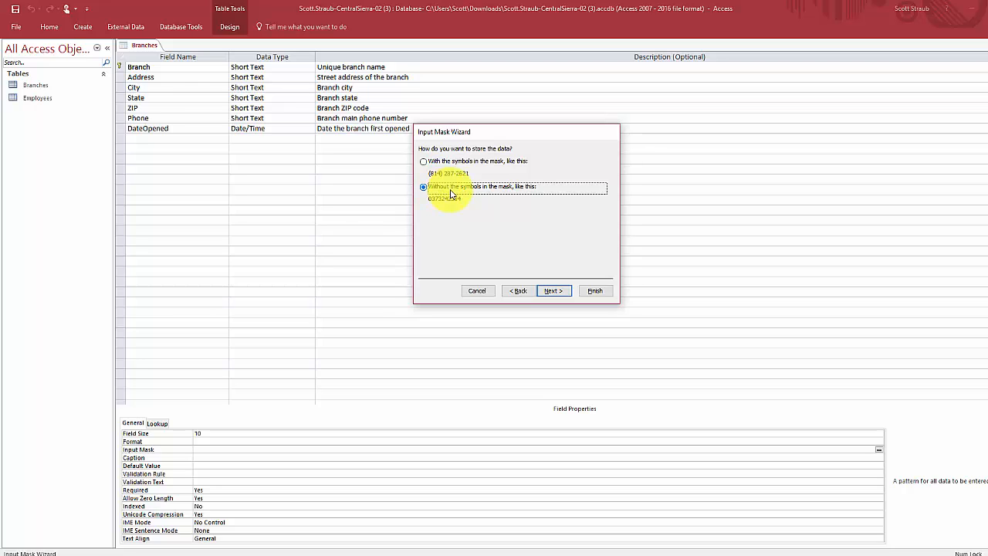
click(550, 293)
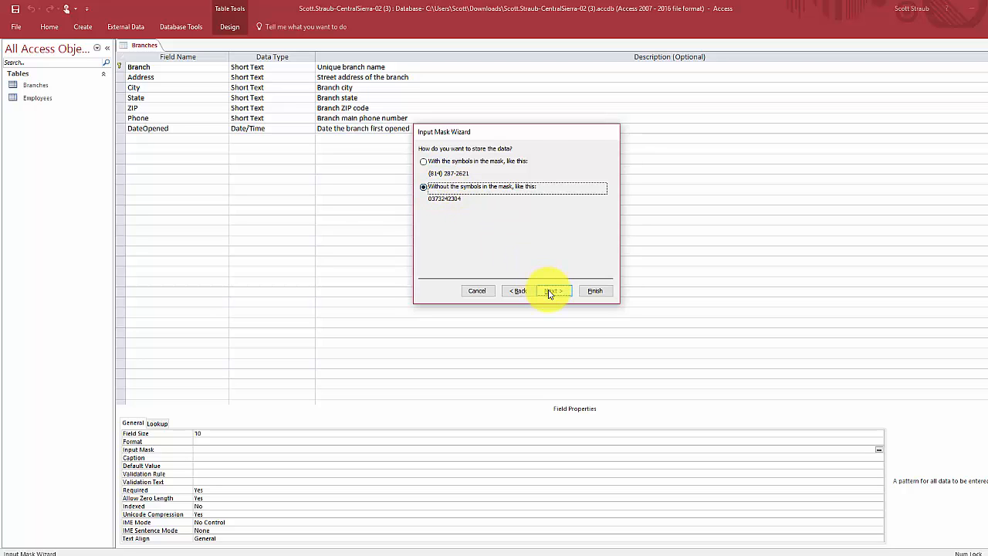
click(595, 290)
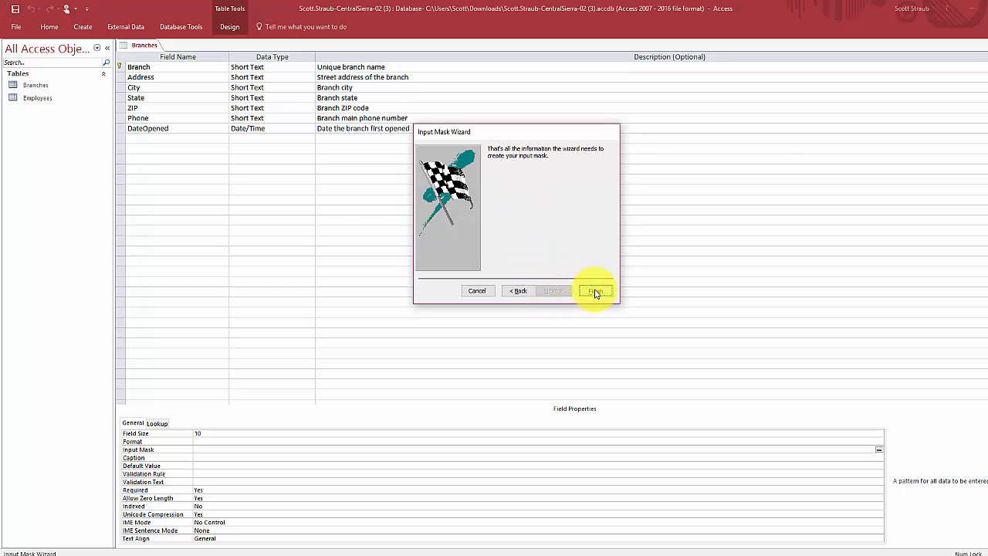
click(17, 13)
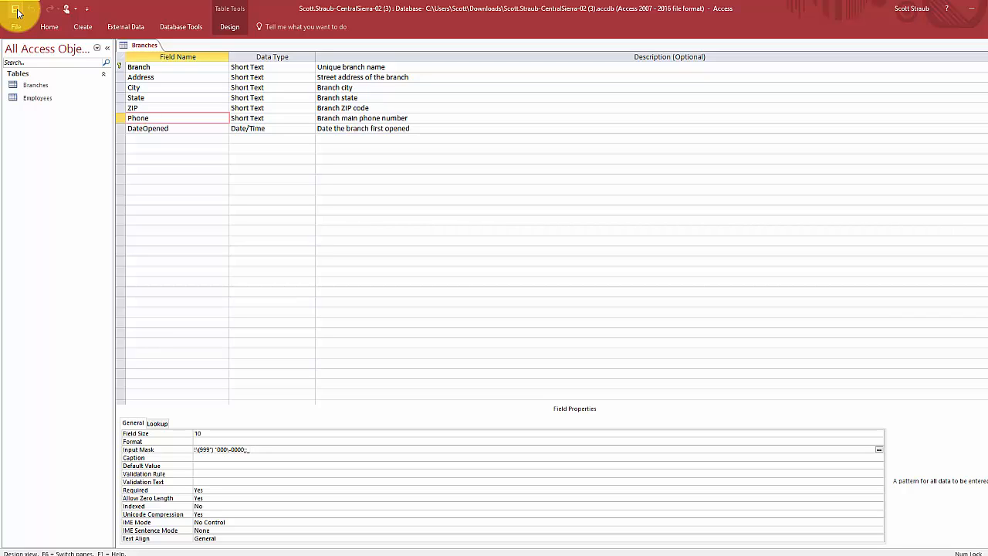
click(230, 28)
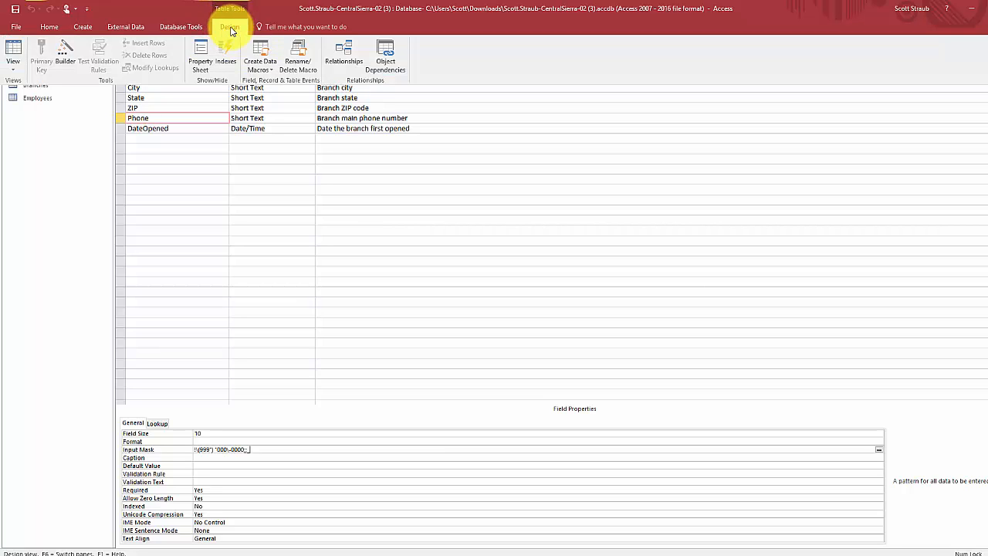
- Switch the Branches table from Design view to Datasheet view
click(12, 71)
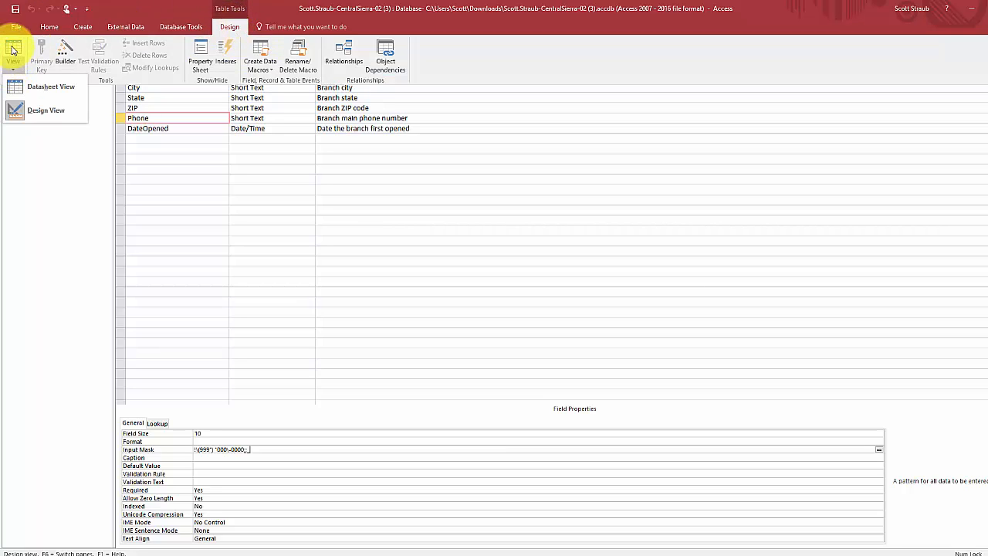
click(37, 89)
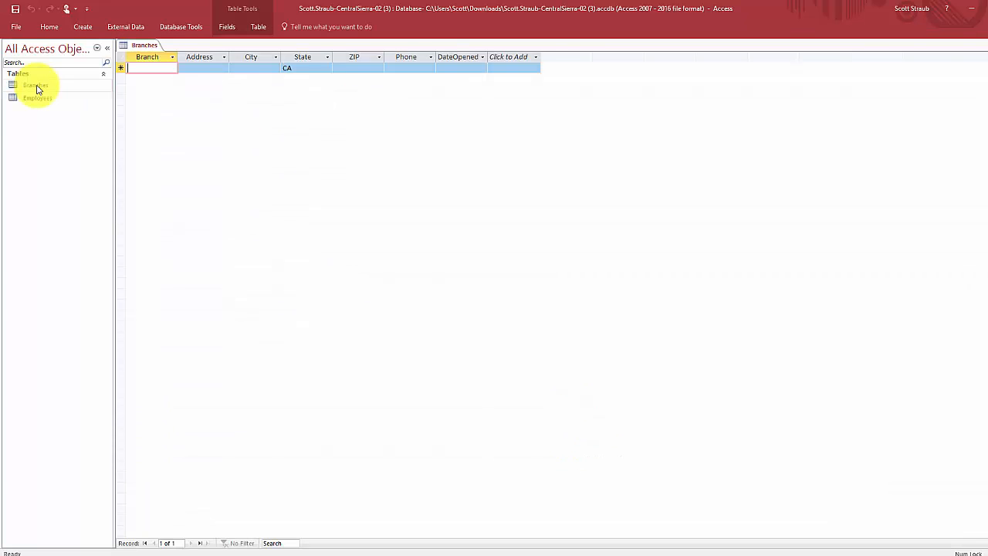
right_click(143, 50)
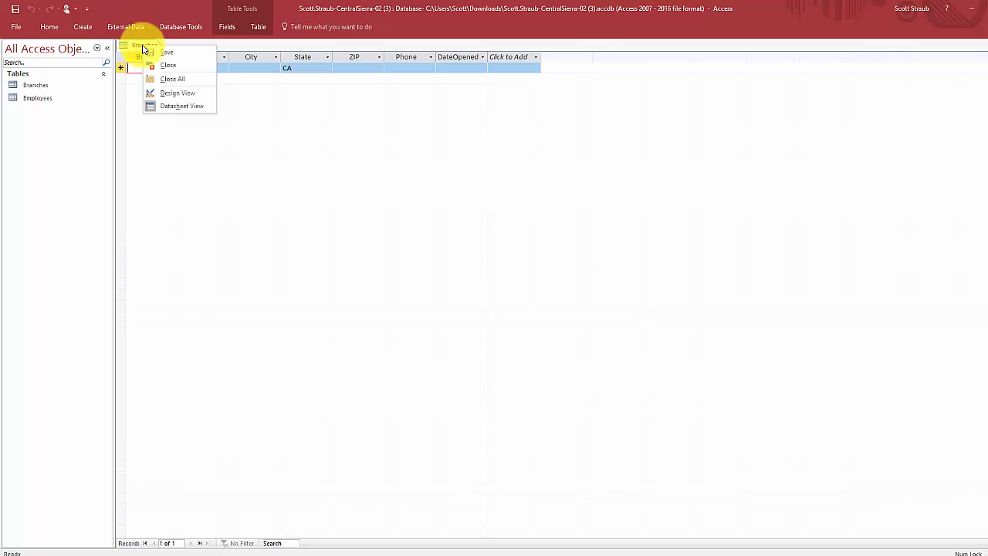
click(169, 94)
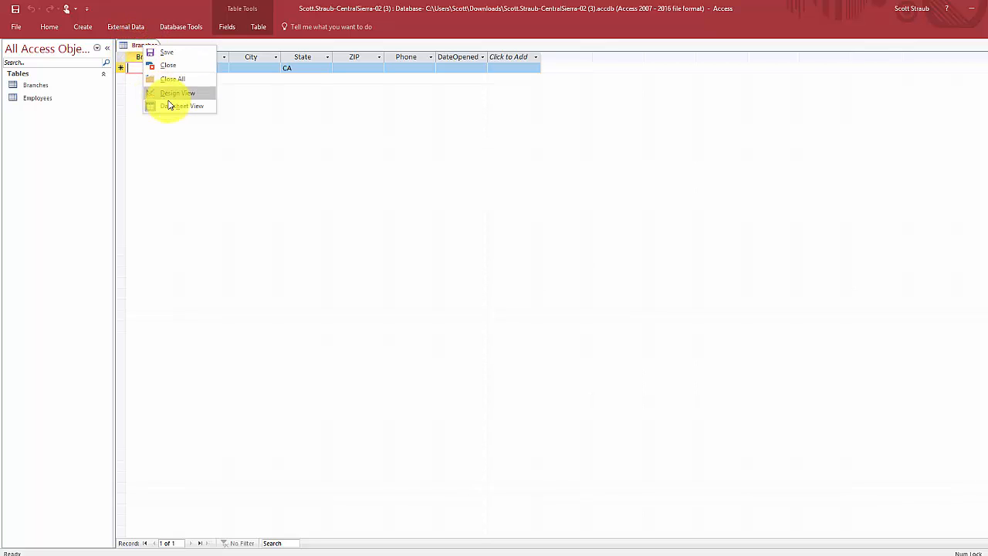
click(136, 51)
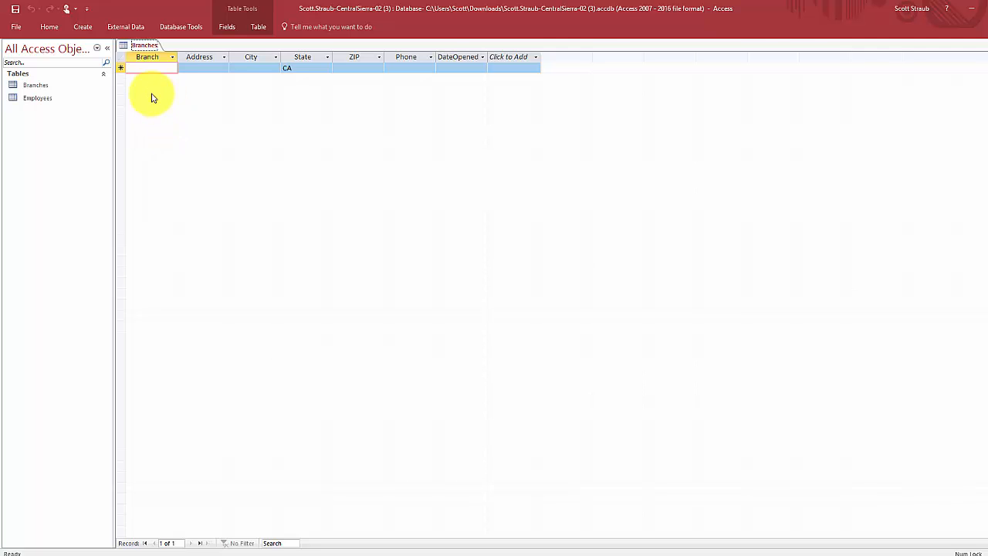
- Enter branch Cameron Park with its street address and city Cameron Park
click(136, 69)
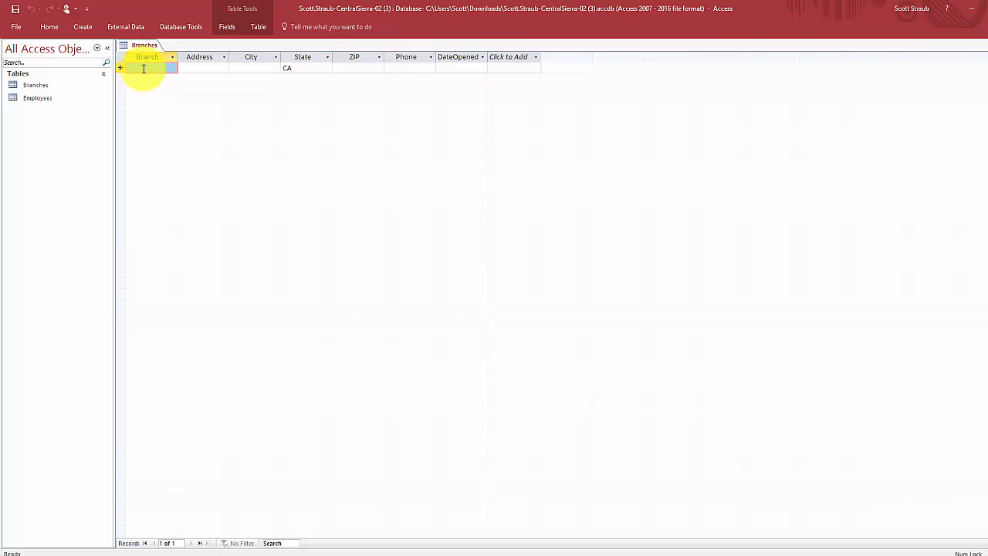
text(Cam)
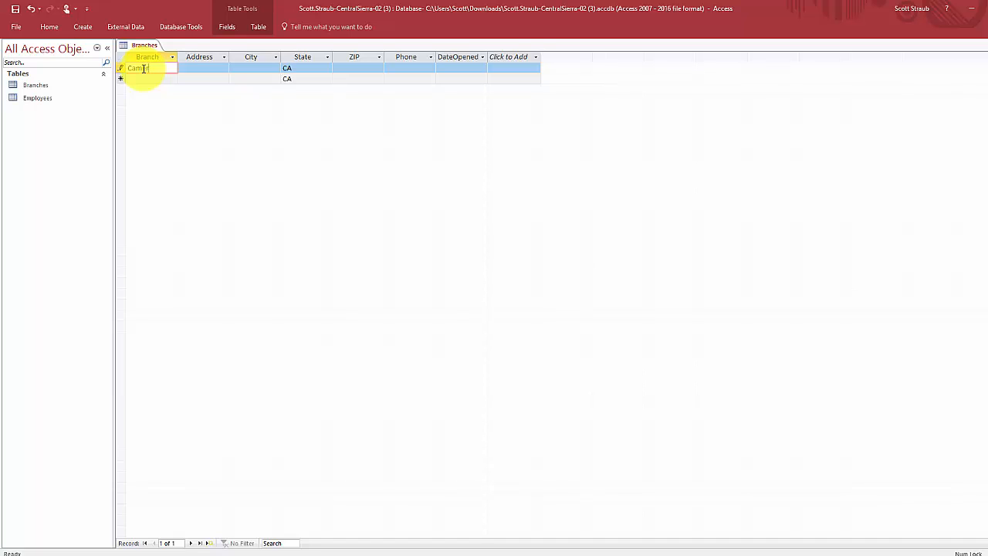
text(eron Park)
key(Tab)
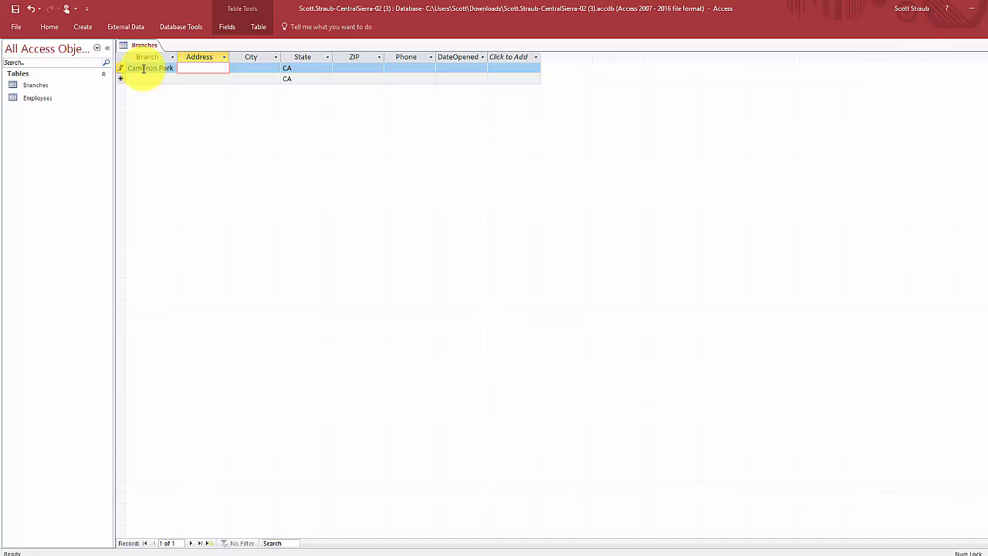
key(Tab)
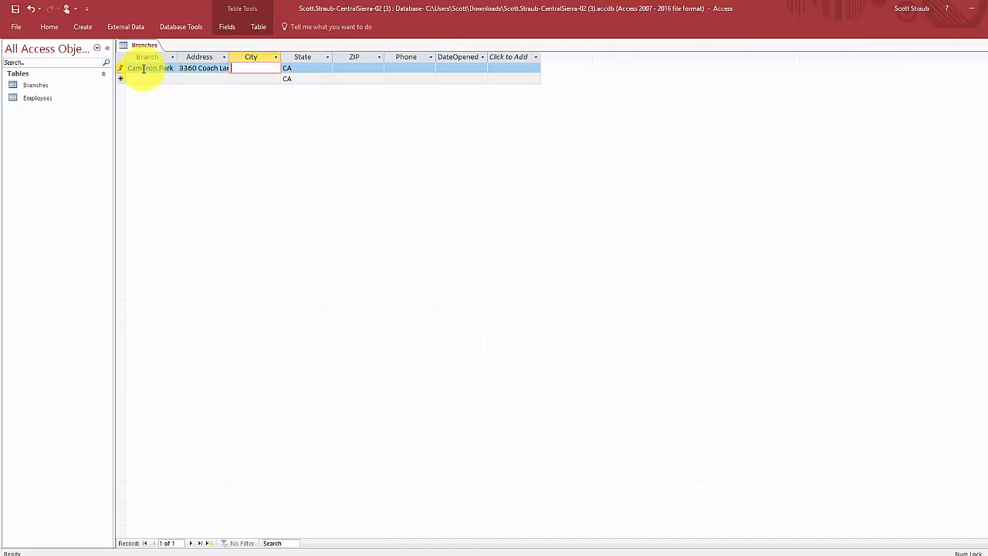
text(Cameron Park)
key(Tab)
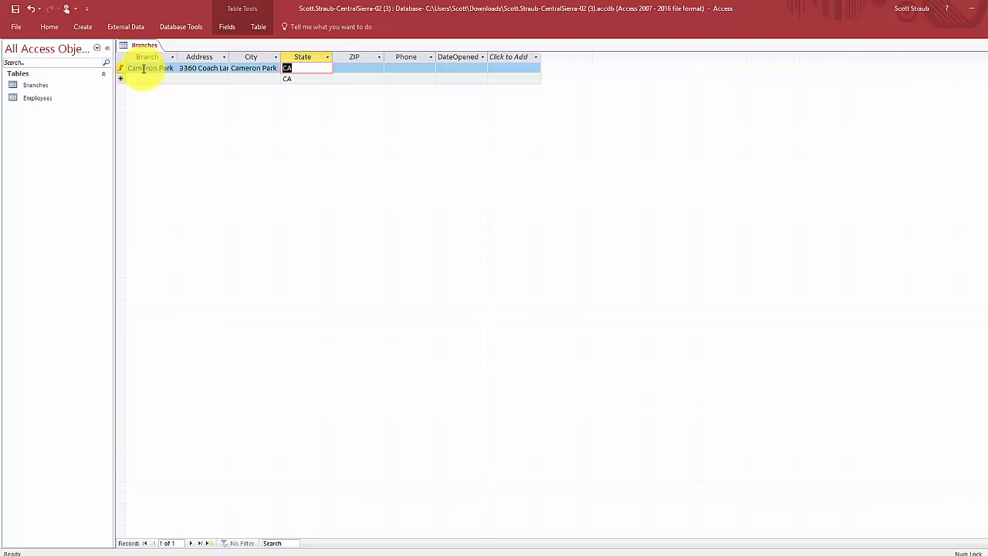
- Keep state CA and enter ZIP 95682-8454, the phone number and opening date 01-Jan-14
key(Tab)
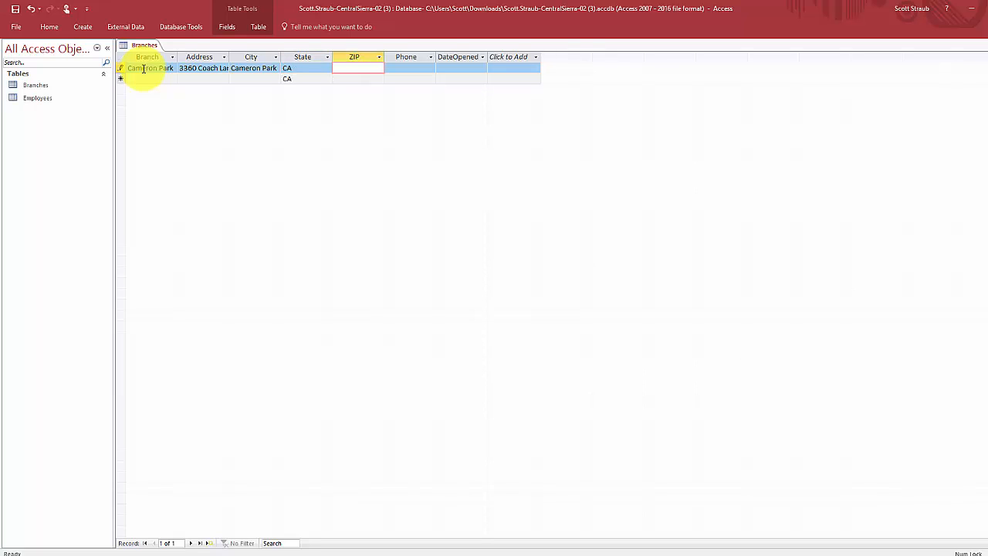
text(95682-)
text(8454)
key(Tab)
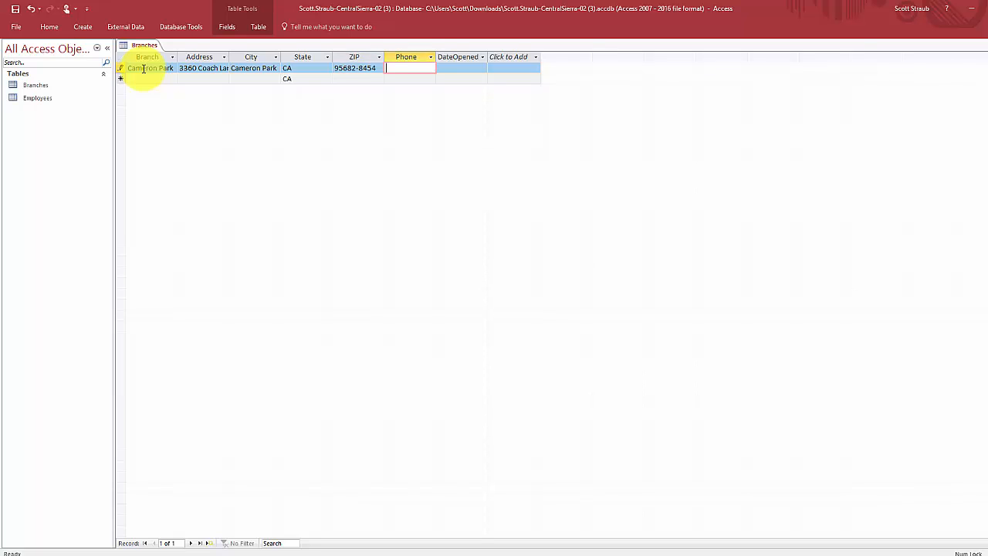
key(Tab)
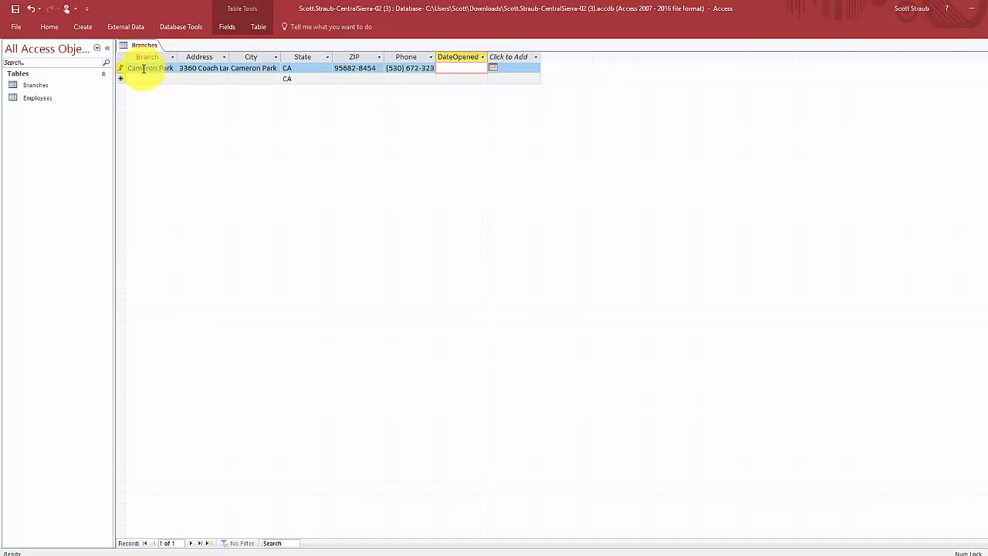
text(/1/2014)
key(Tab)
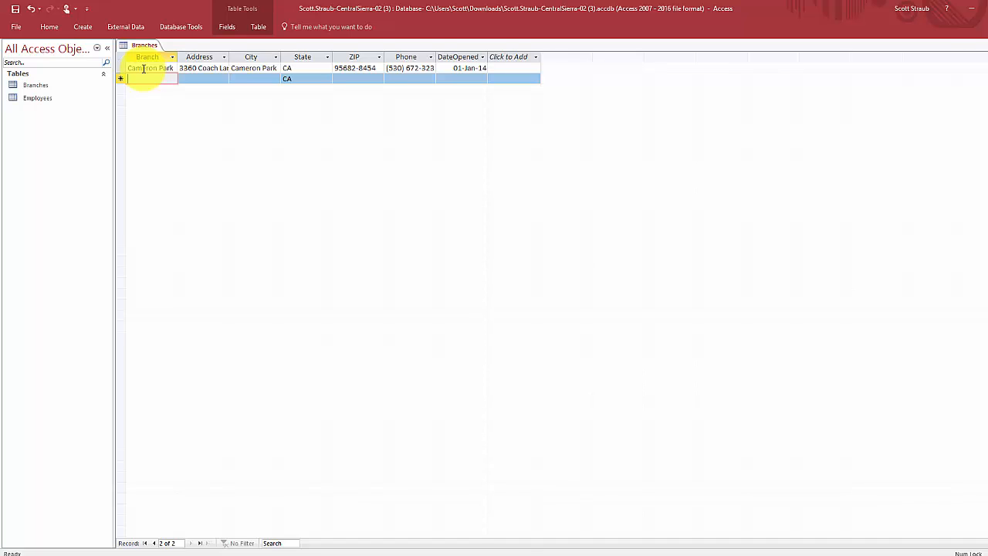
- Enter branch name Folsom and its street address, correcting a typo
text(Fo)
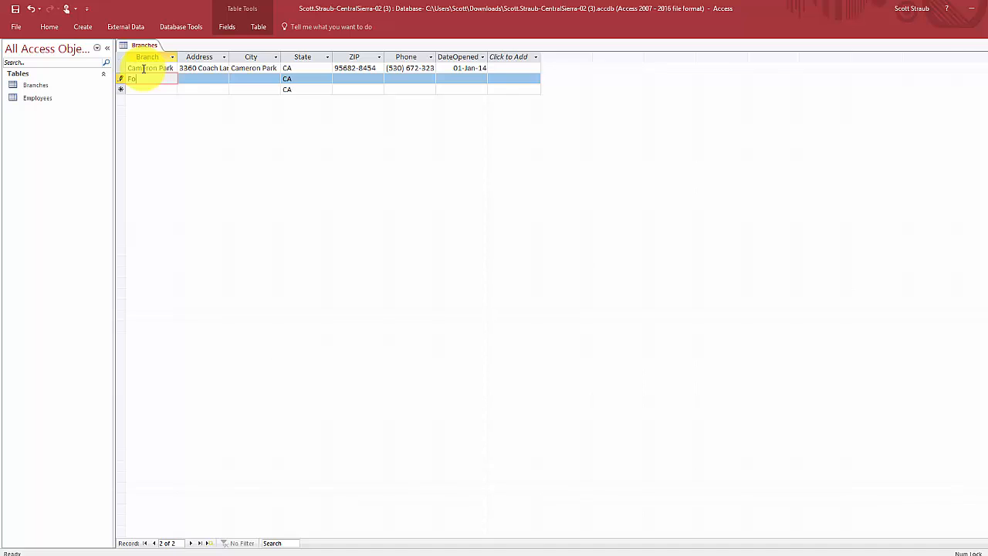
text(lsom)
key(Tab)
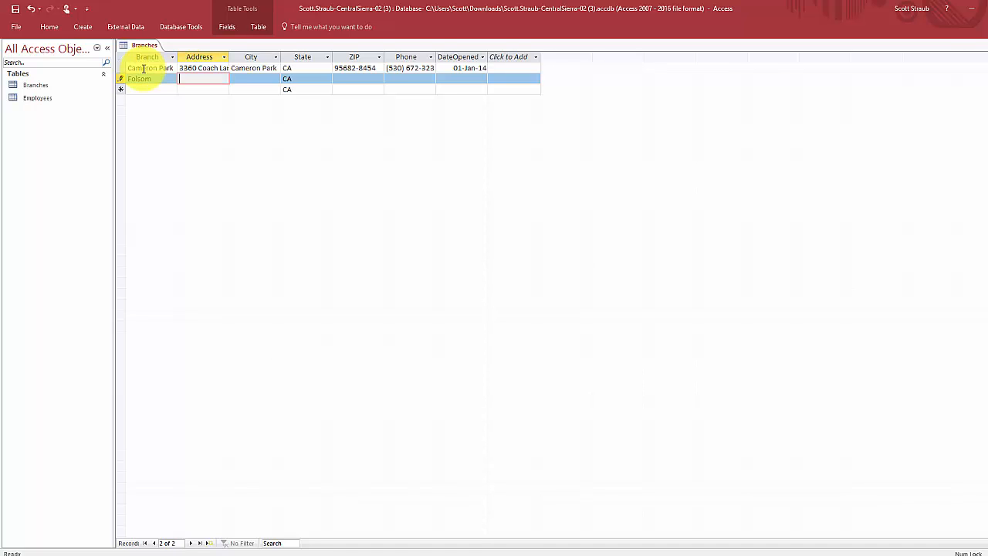
key(Tab)
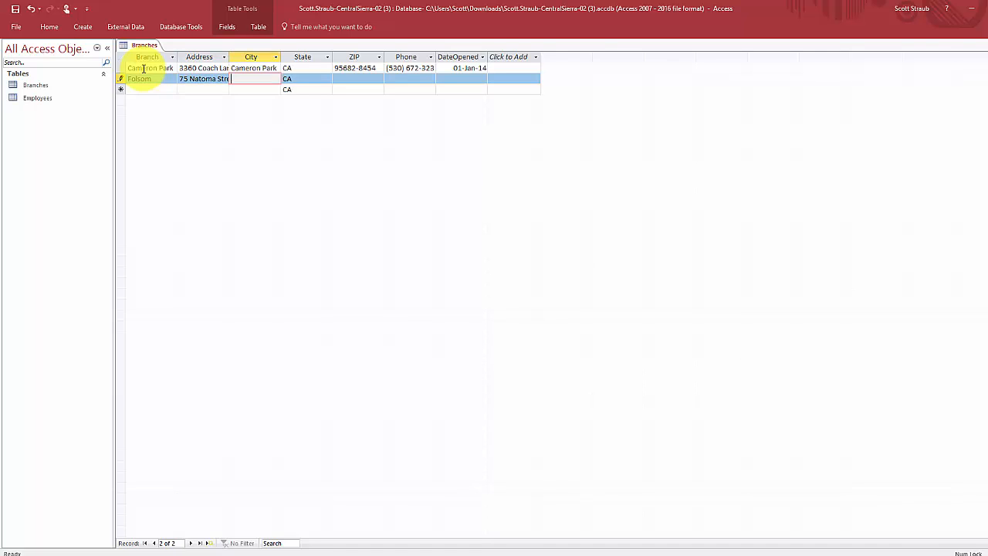
- Fill in city Folsom, ZIP 95630-2640, the phone number and opening date 2/5/2014
text(Folsom)
key(Tab)
key(Tab)
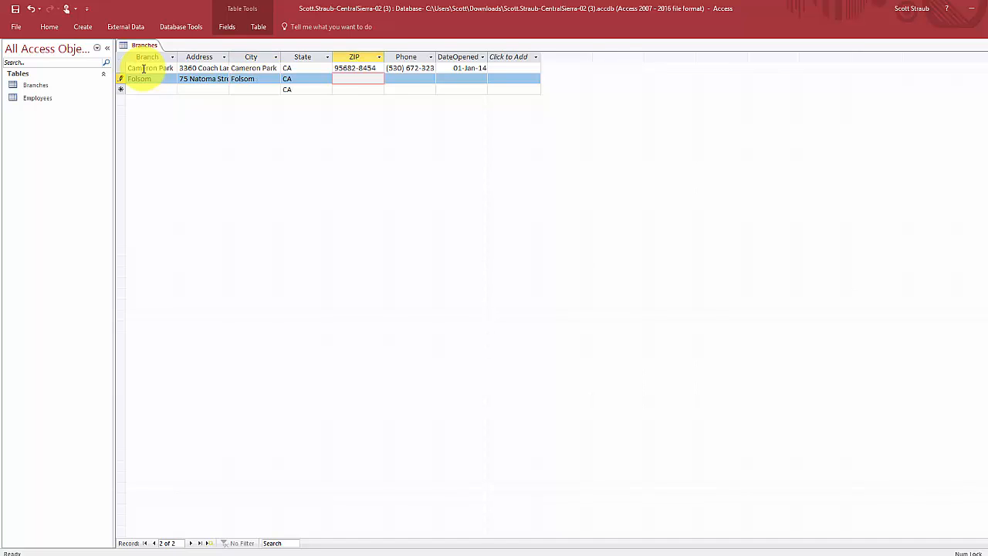
text(95630-2640)
key(Tab)
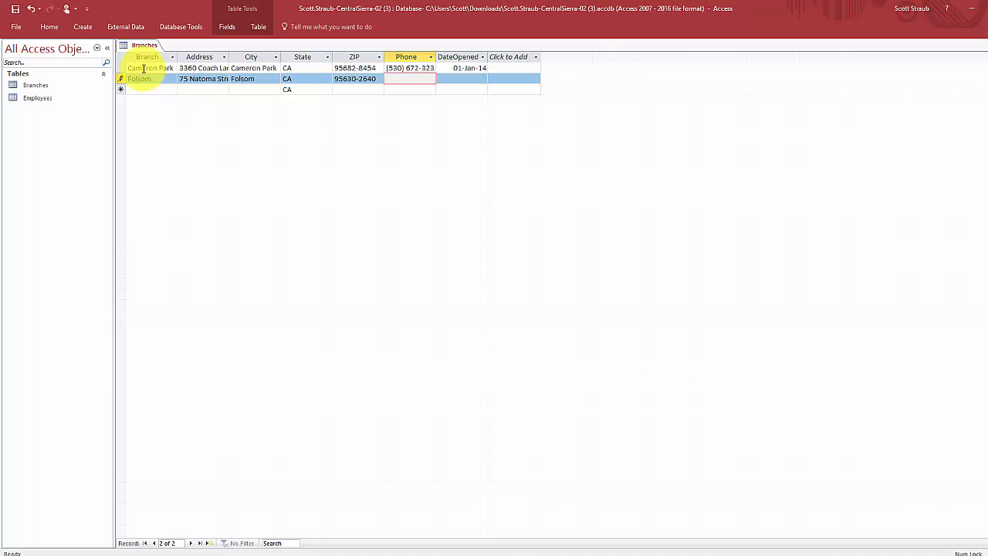
key(Tab)
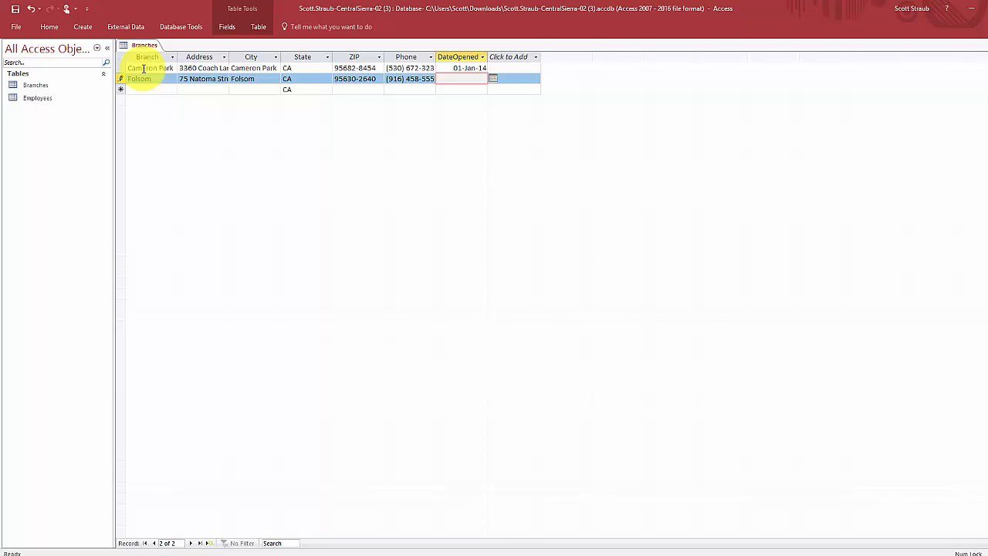
text(2/5/2014)
key(Tab)
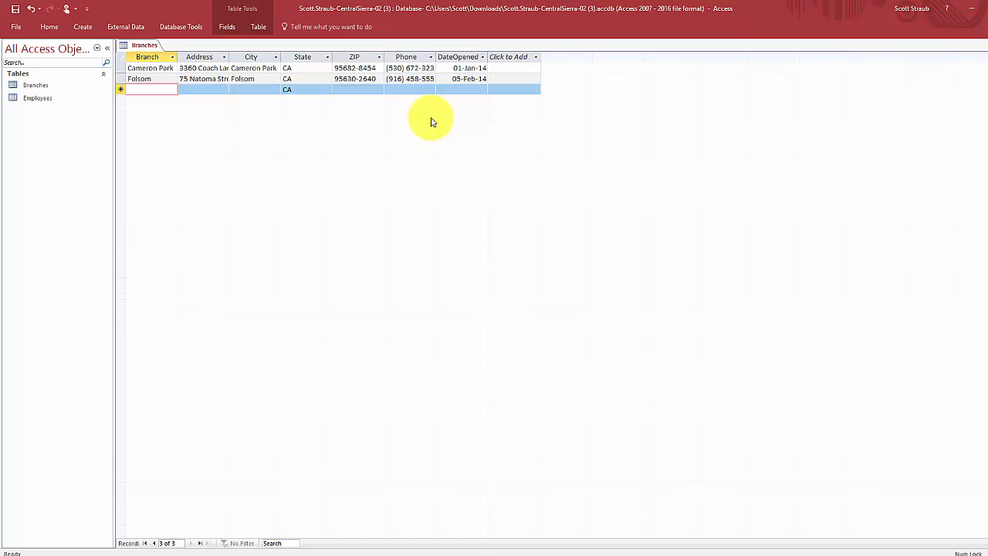
- Enter branch Granite Bay with its street address and city Granite Bay
text(Gran)
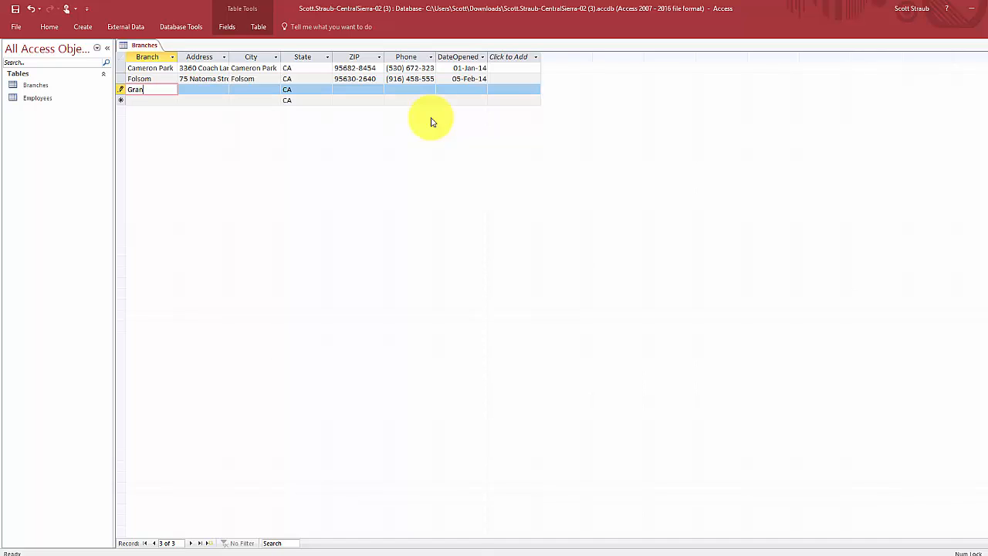
text(ite Bay)
key(Tab)
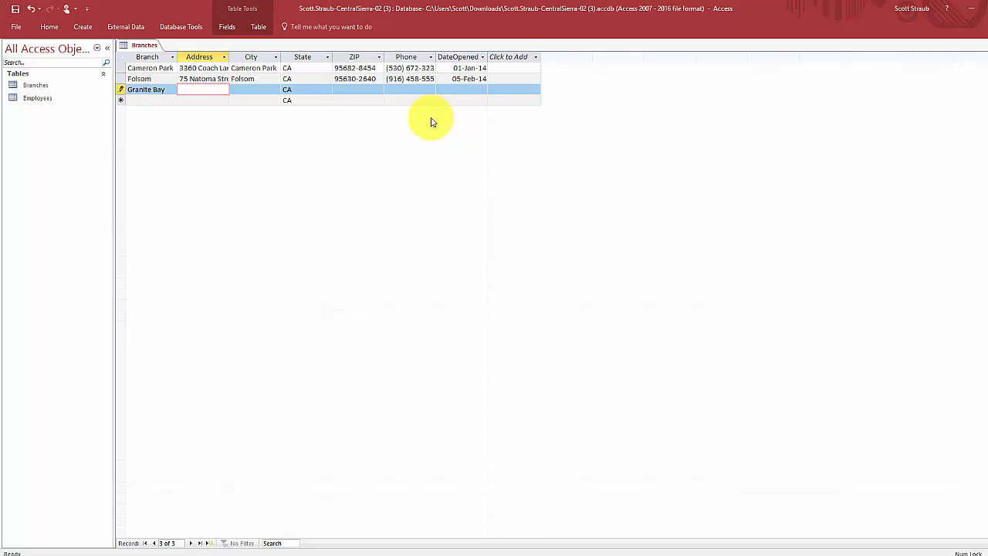
key(Tab)
text(G)
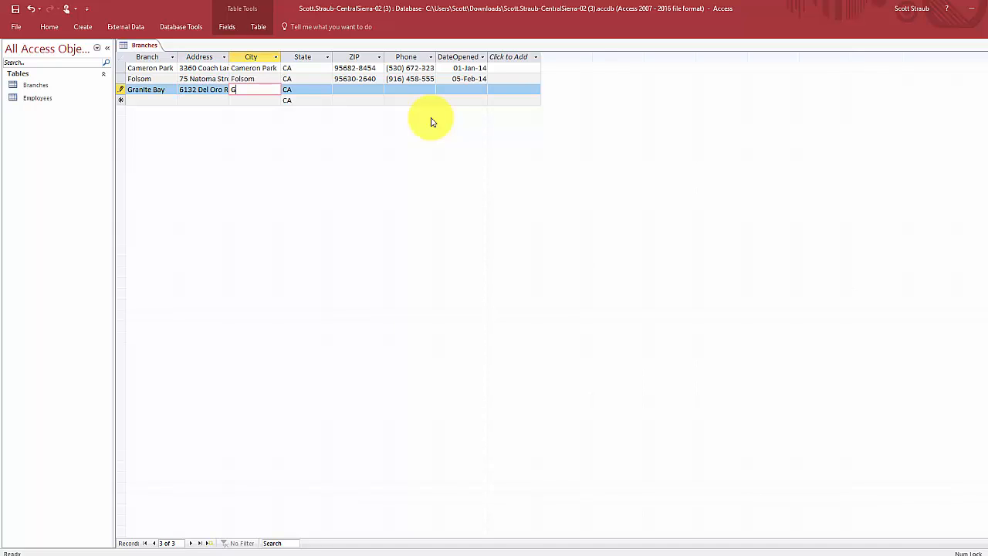
text(ranite Bay)
key(Tab)
key(Tab)
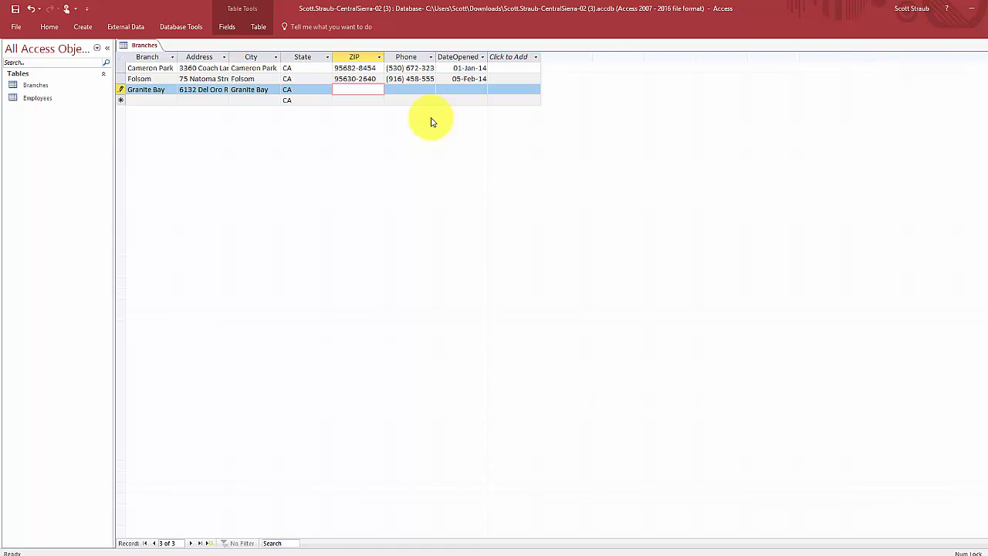
- Add ZIP 95746-9007, the phone number and opening date 1/1/2016, then save
text(95746-9007)
key(Tab)
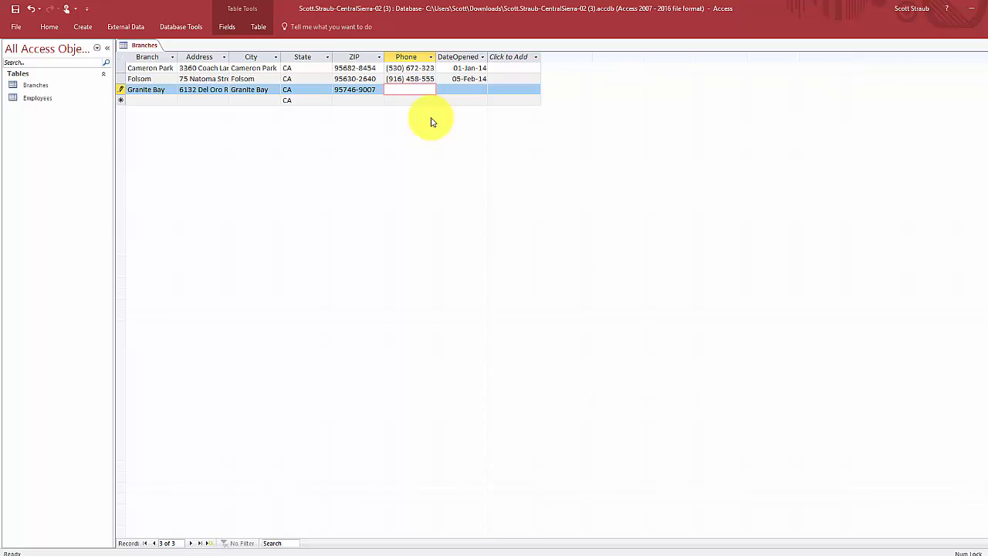
key(Tab)
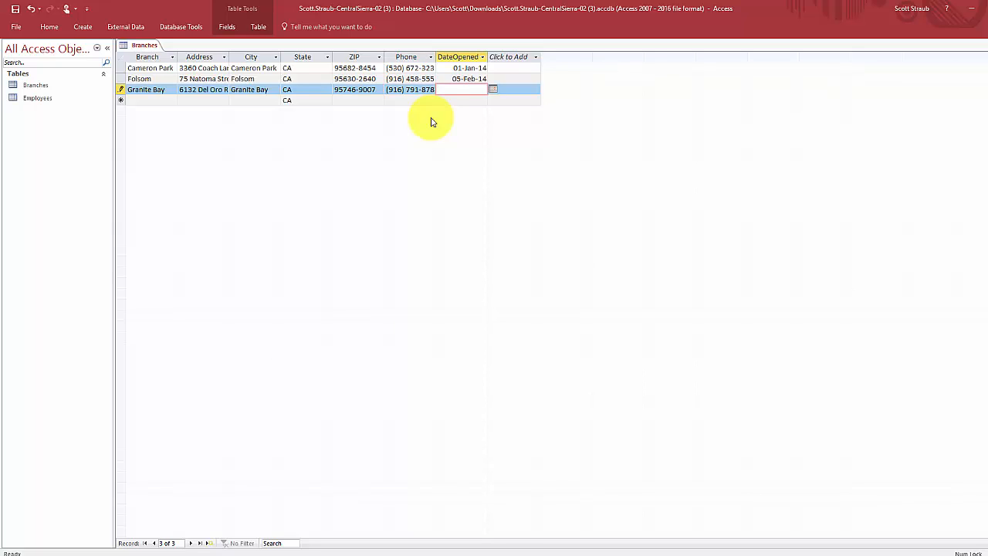
text(1/1/2016)
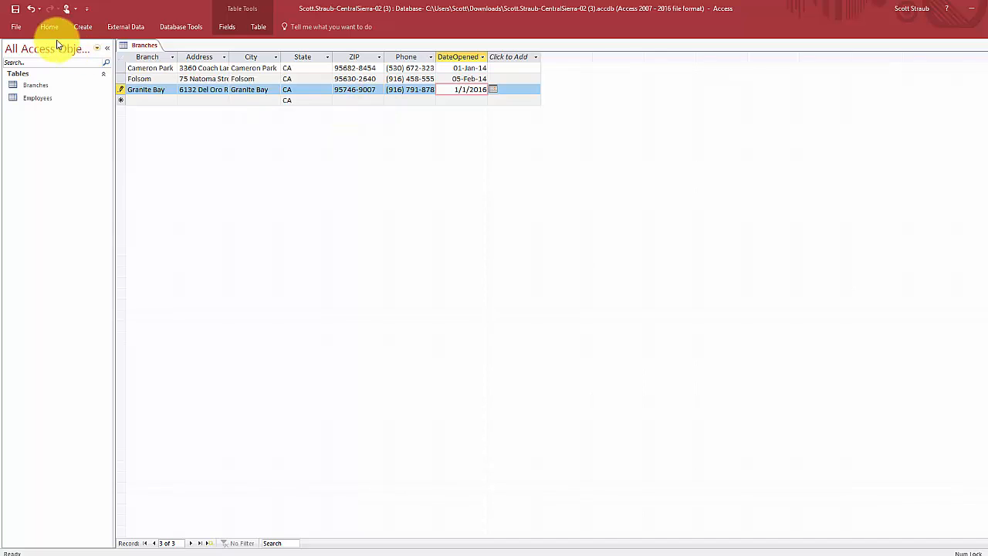
click(14, 11)
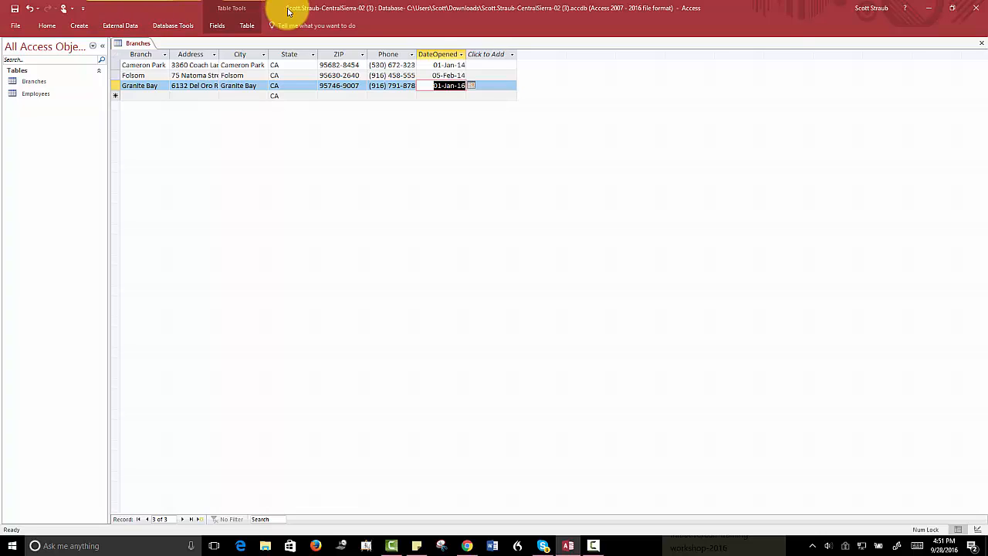
- Close the Branches table's datasheet tab
click(983, 47)
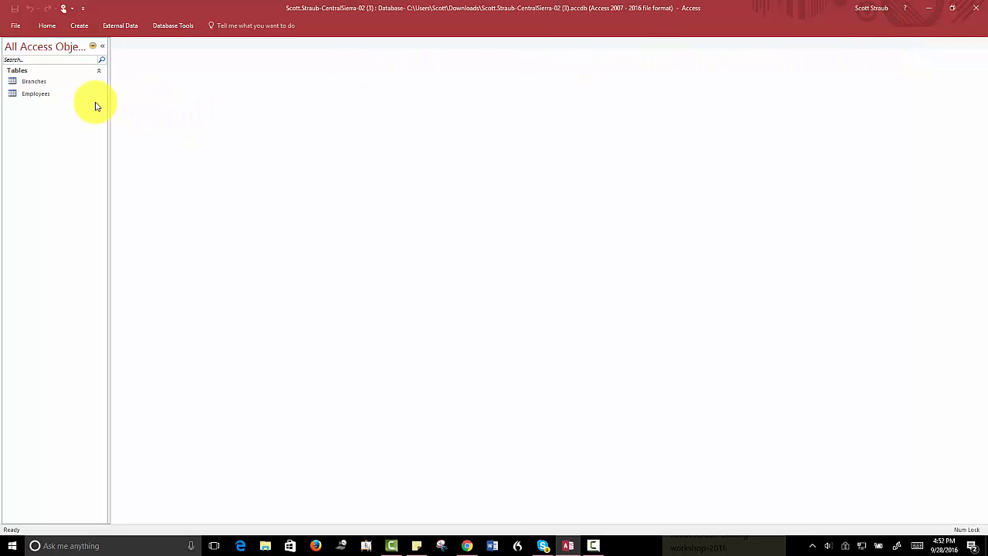
- Open Employees in Design View and drop down the Department field's data type list
right_click(34, 96)
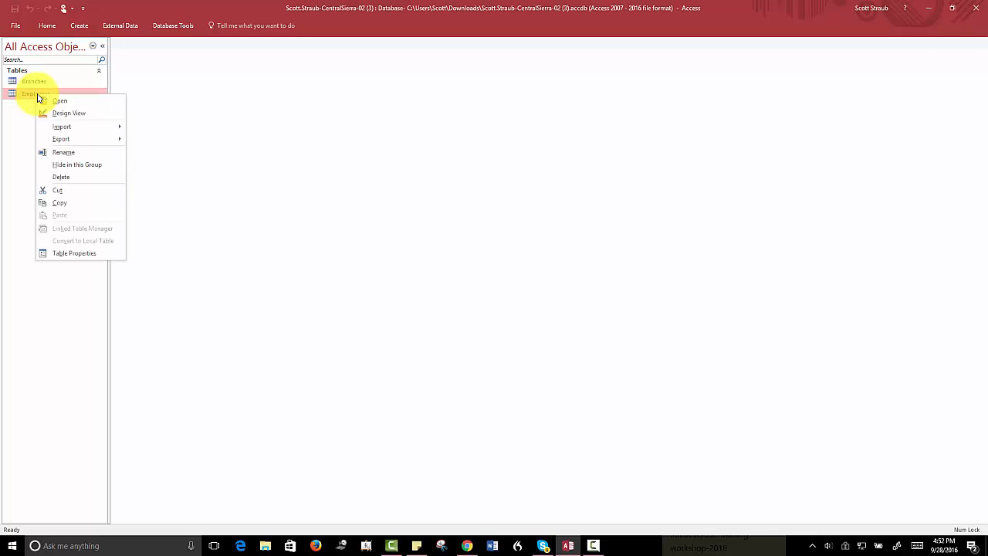
click(66, 114)
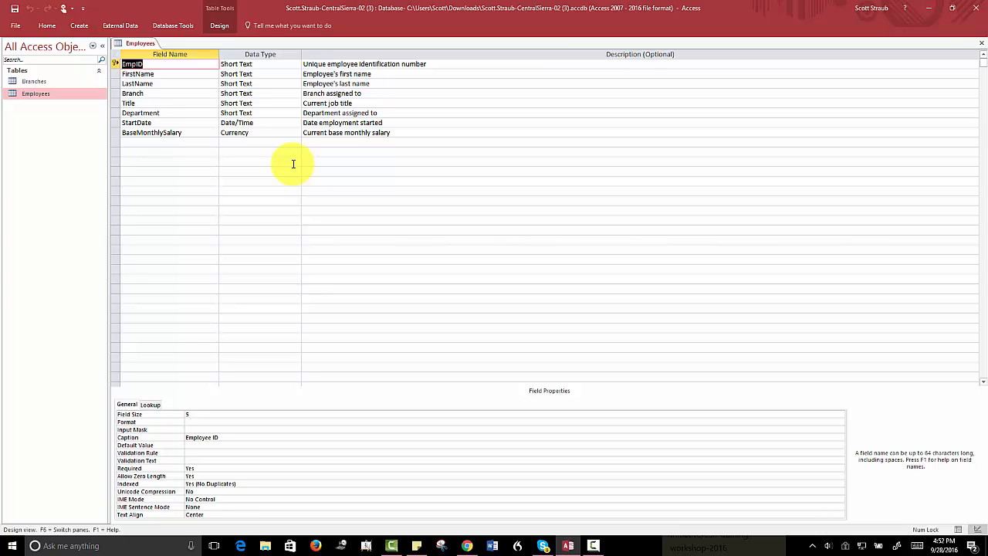
click(122, 113)
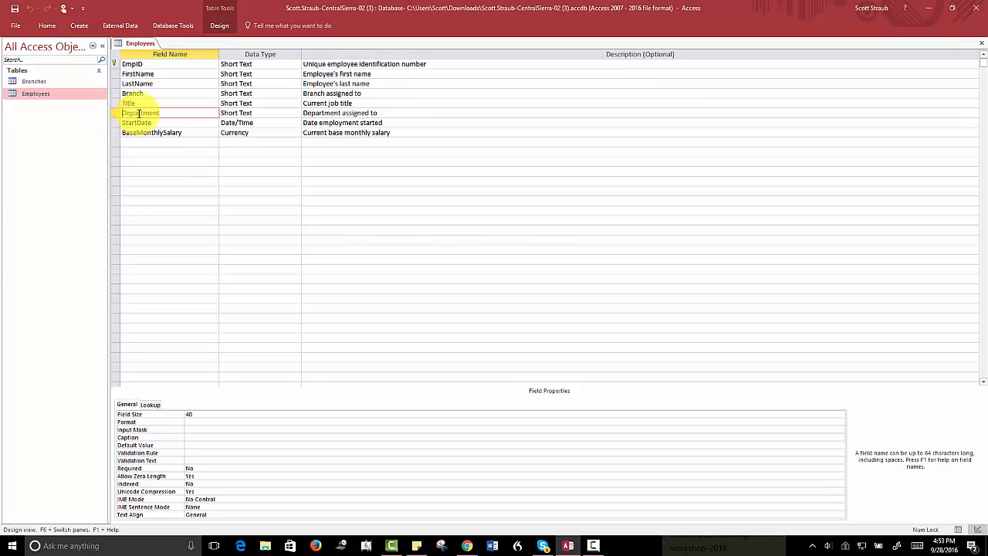
click(263, 113)
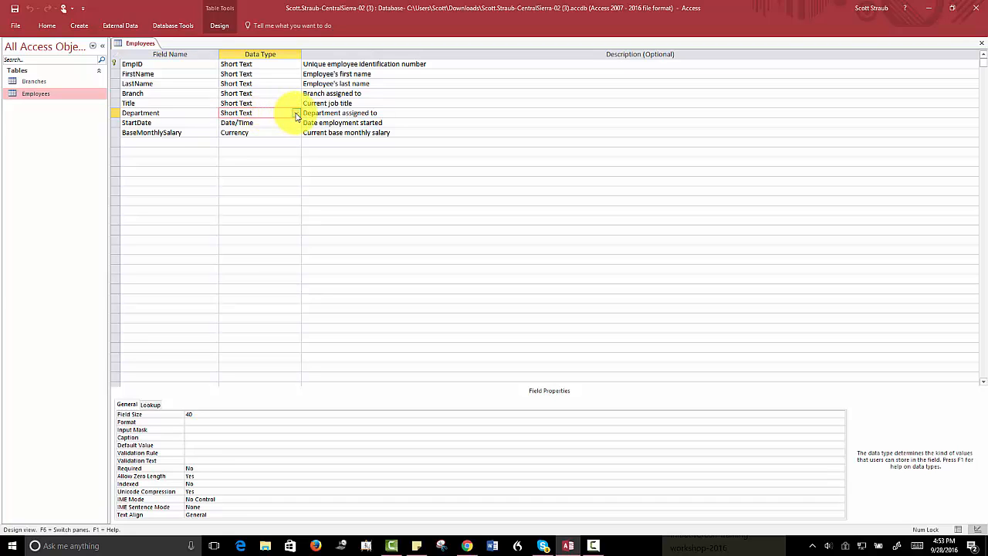
click(296, 114)
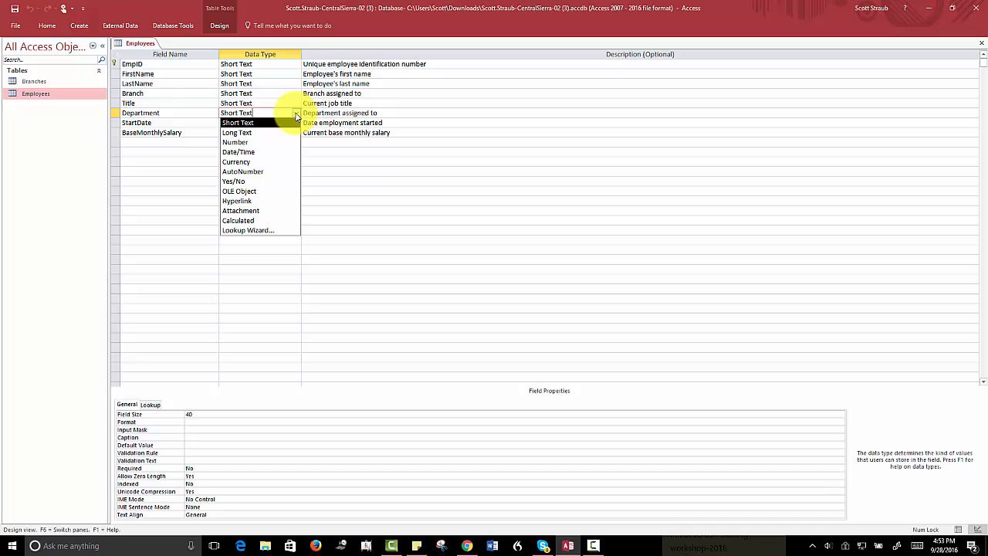
- Start the Lookup Wizard for Department using manually typed values and reach the values page
click(248, 231)
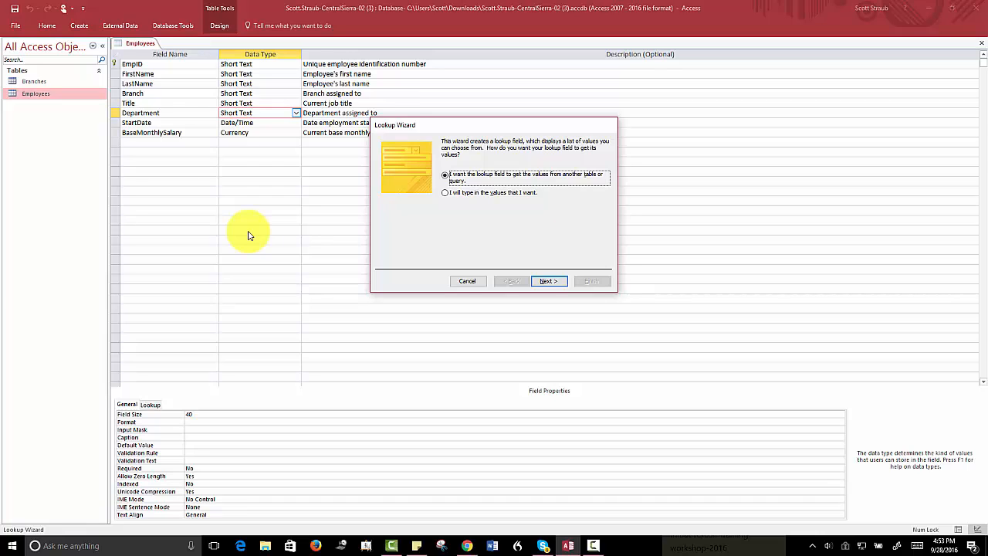
click(445, 193)
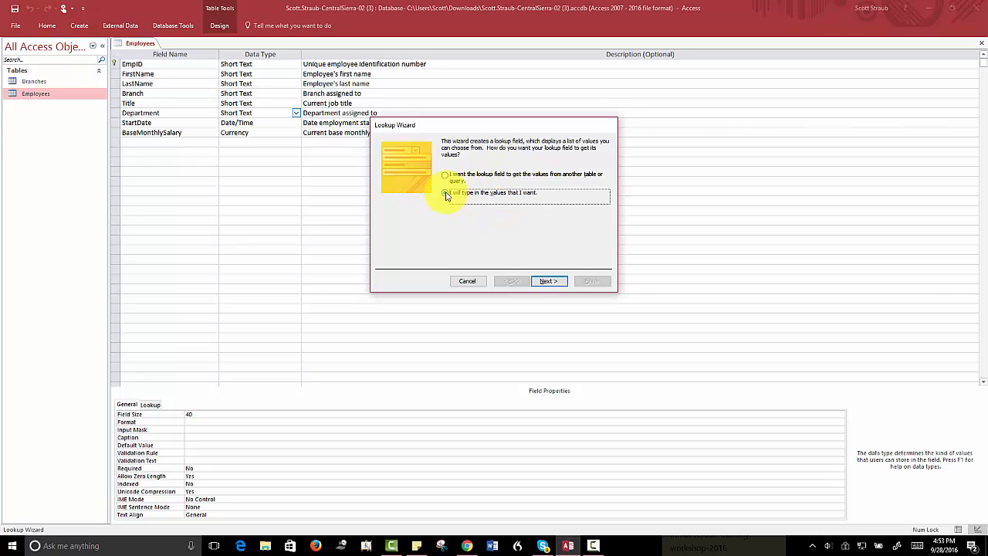
click(549, 283)
click(549, 282)
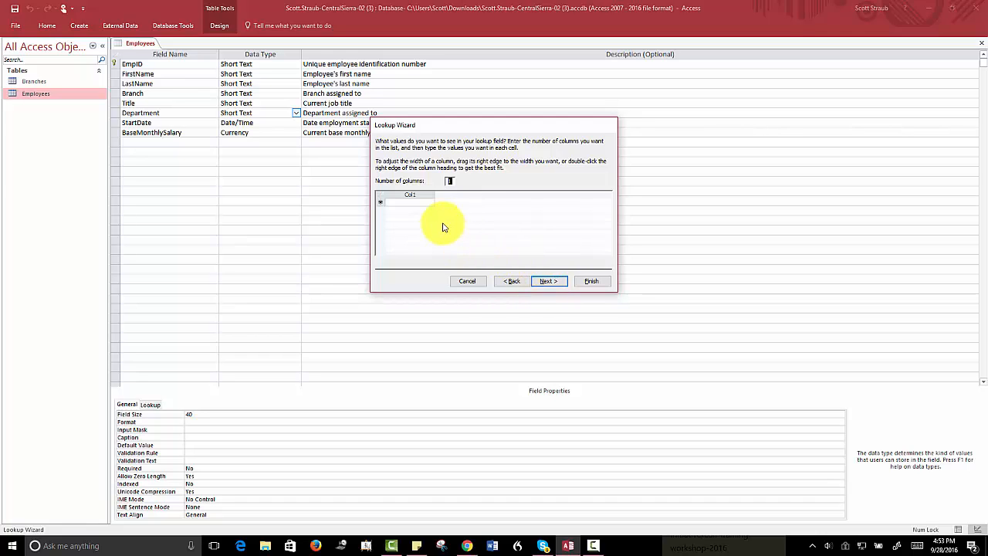
- Enter lookup values Administration, Health and Benefits, Insurance Sales, Property and Casualty, correcting the typo
click(407, 202)
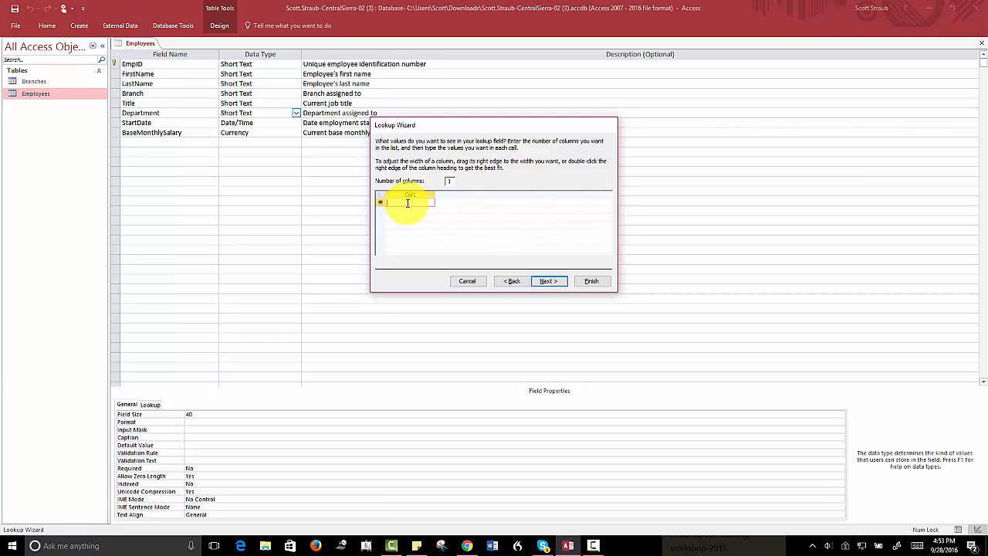
text(Administration)
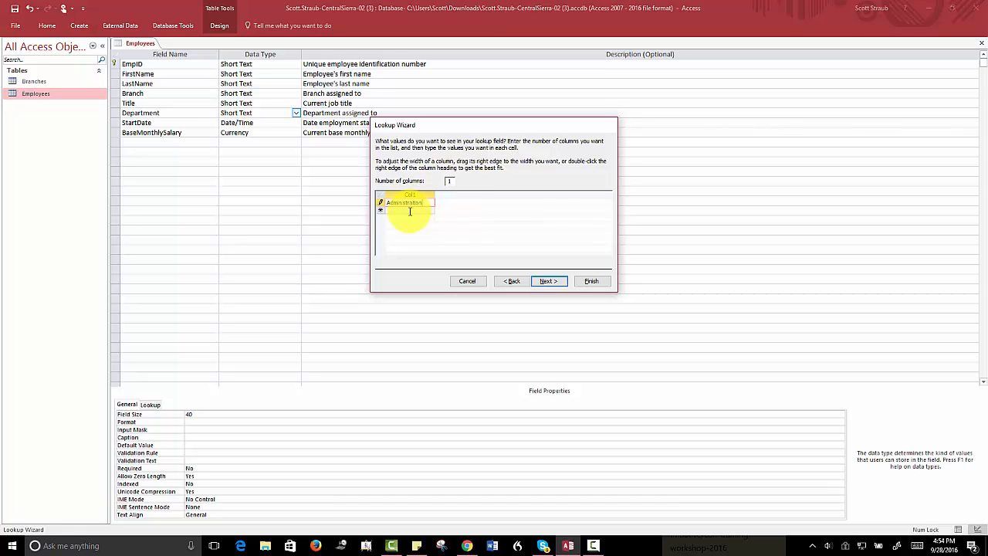
click(410, 211)
text(Health)
text( an)
text(d Benefits)
key(Return)
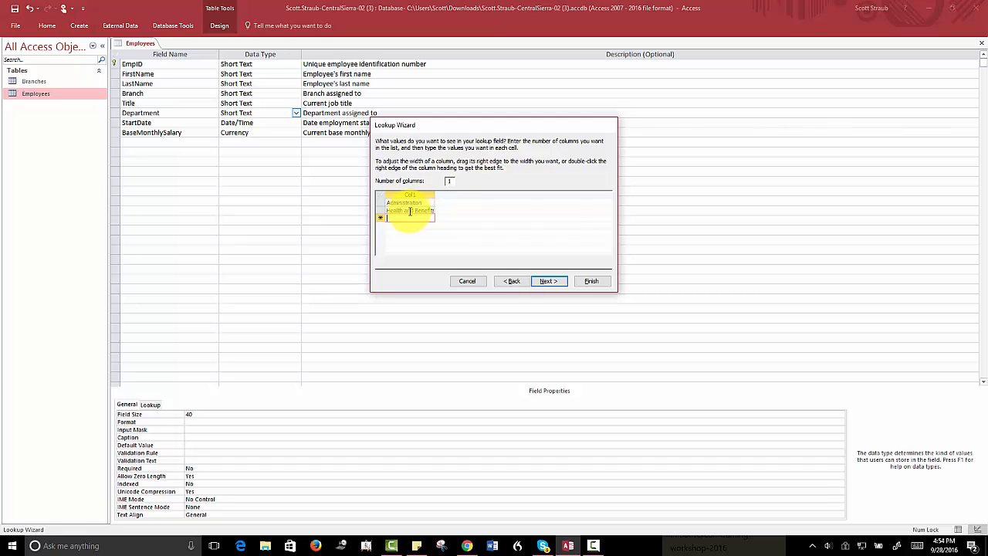
text(Insurance Sales)
key(Return)
text(Pr)
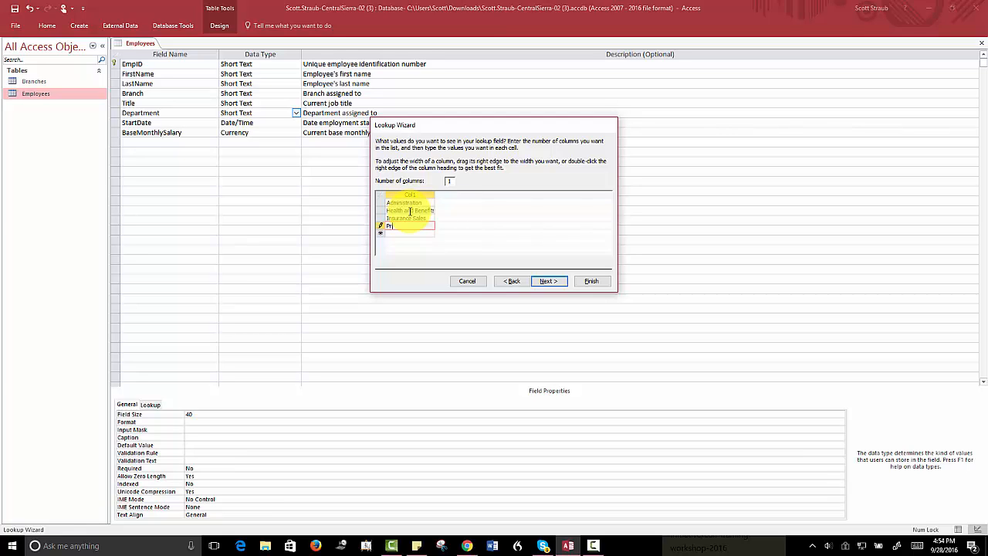
text(operty)
text( and )
text(Casulty)
key(BackSpace)
text(alty)
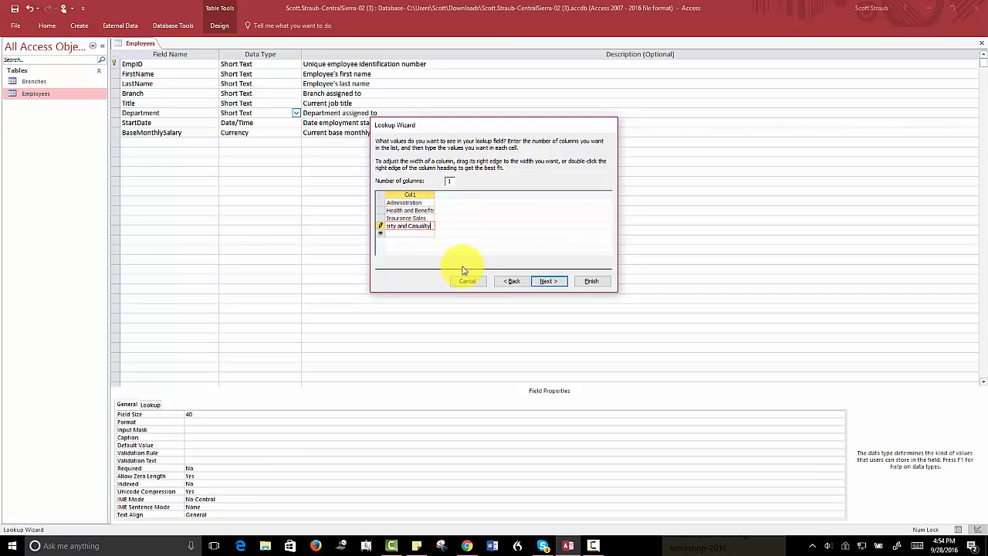
click(547, 283)
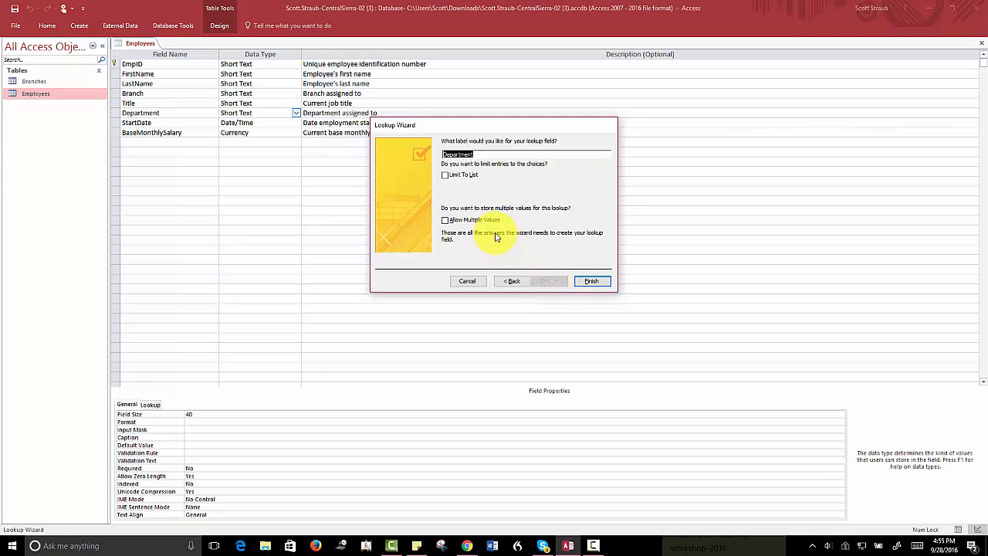
- Limit Department to the listed values, finish the lookup, and save the Employees design
click(445, 177)
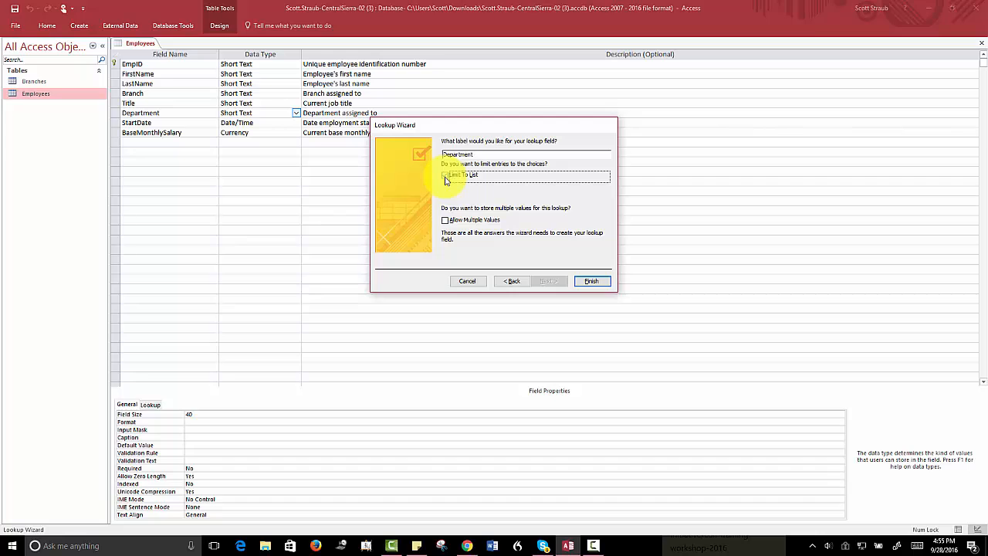
click(590, 282)
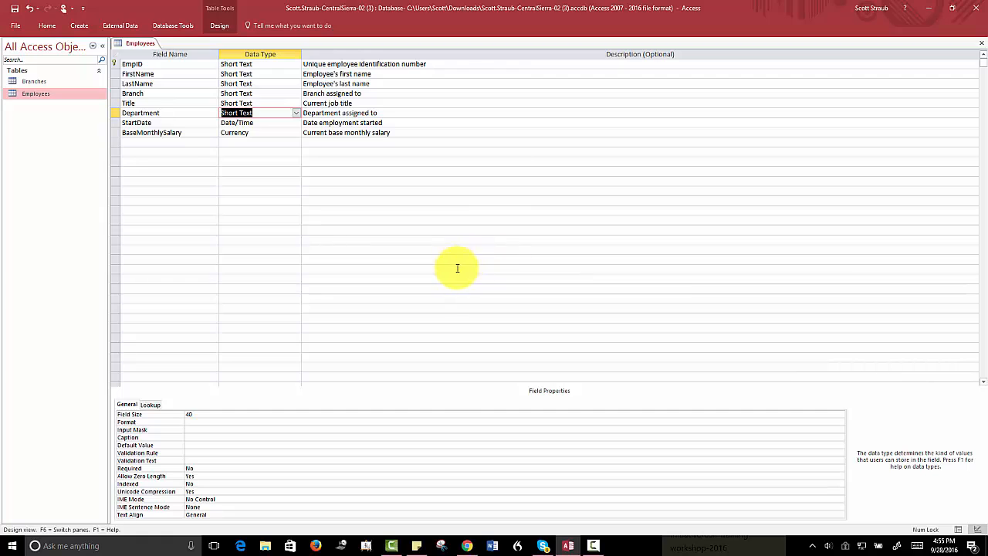
click(12, 9)
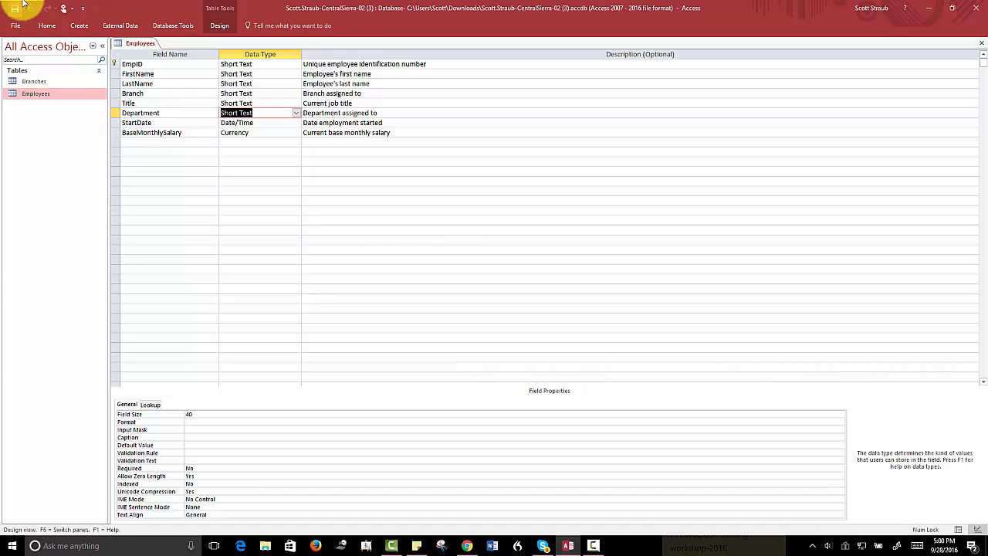
- Close the Employees design and open the Branches table in Design View
click(980, 43)
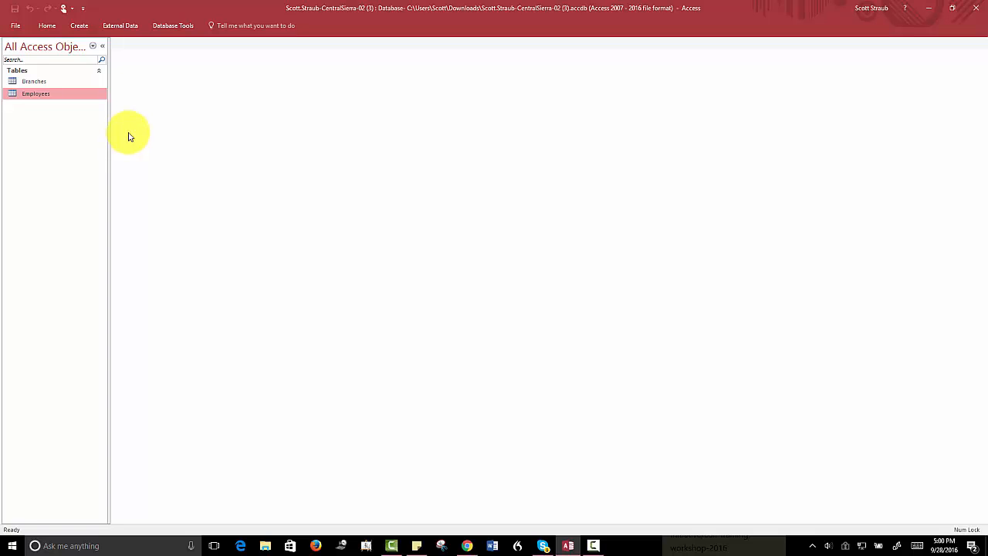
drag(31, 81, 32, 83)
right_click(32, 84)
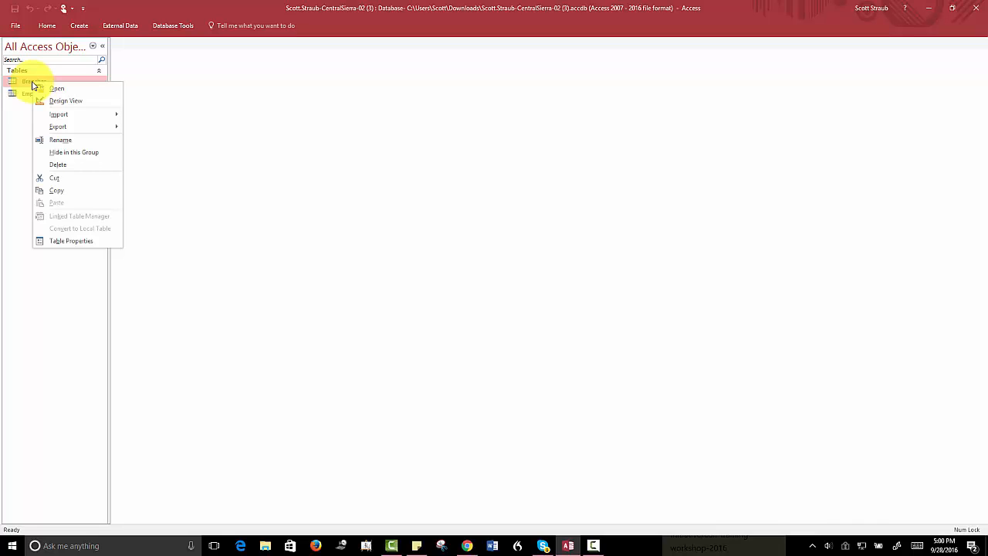
click(51, 100)
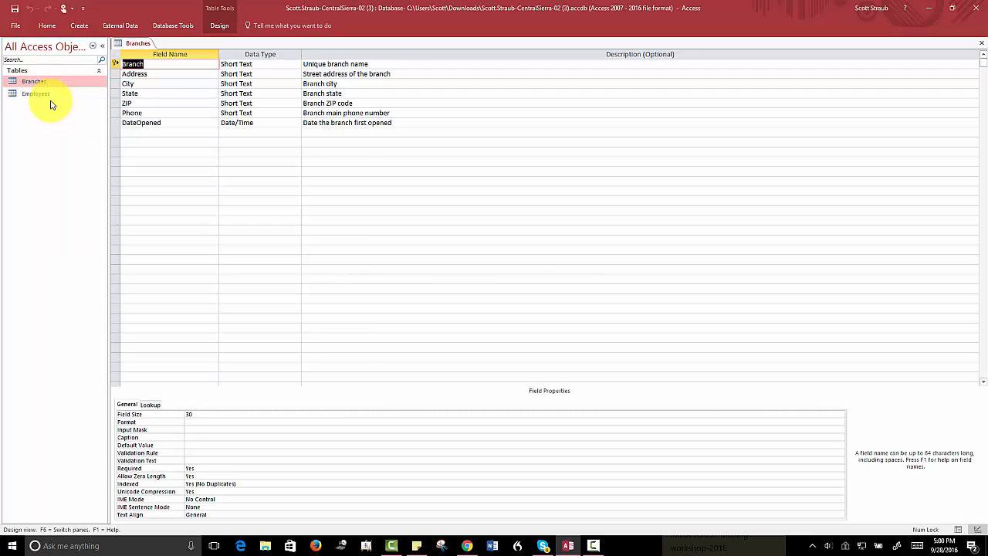
- Open Employees in Design View, check EmpID's data type, and select the Branch description cell
right_click(37, 96)
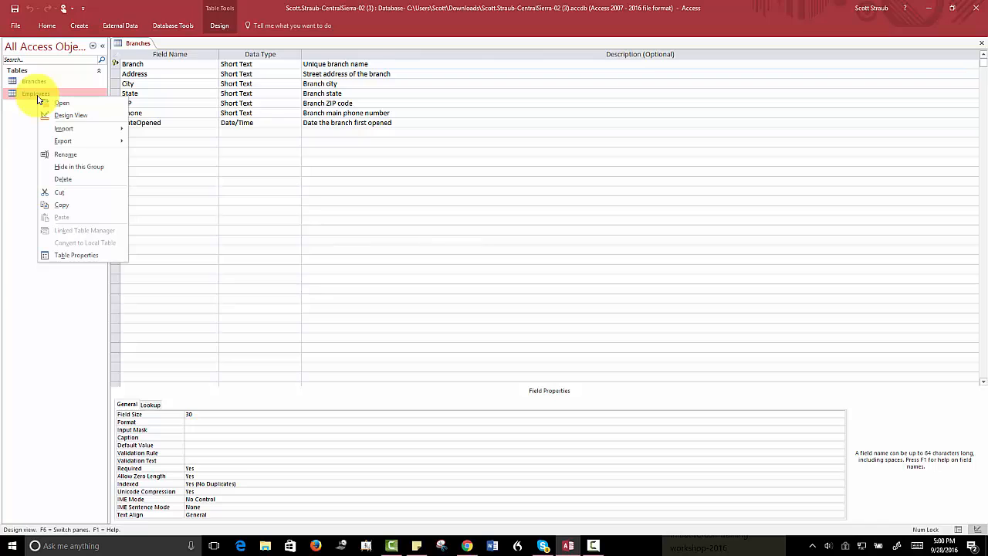
click(67, 115)
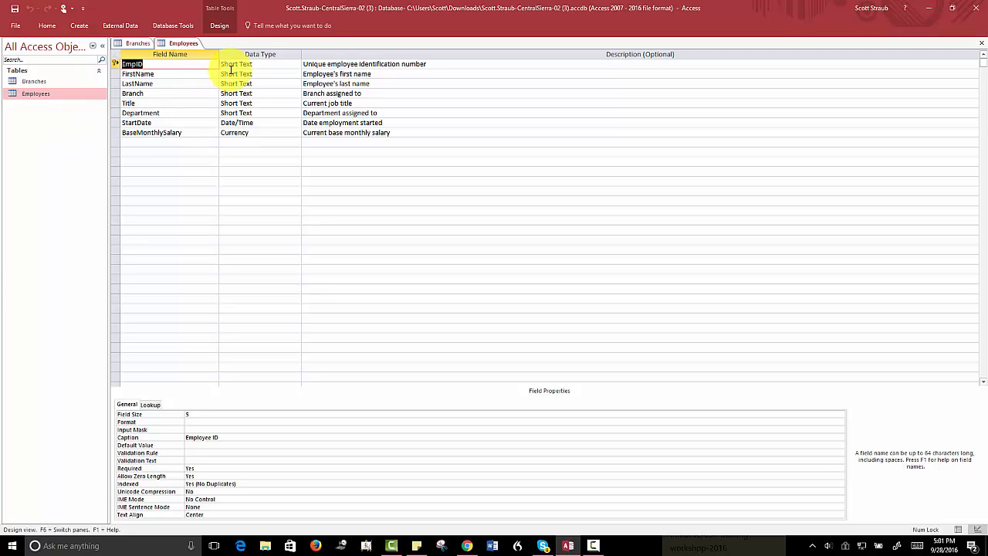
click(254, 64)
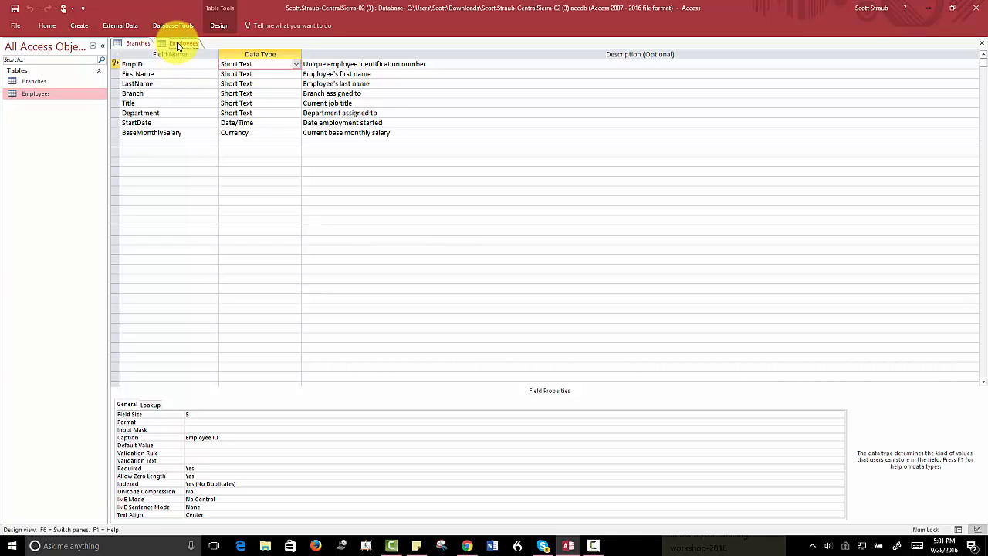
click(370, 93)
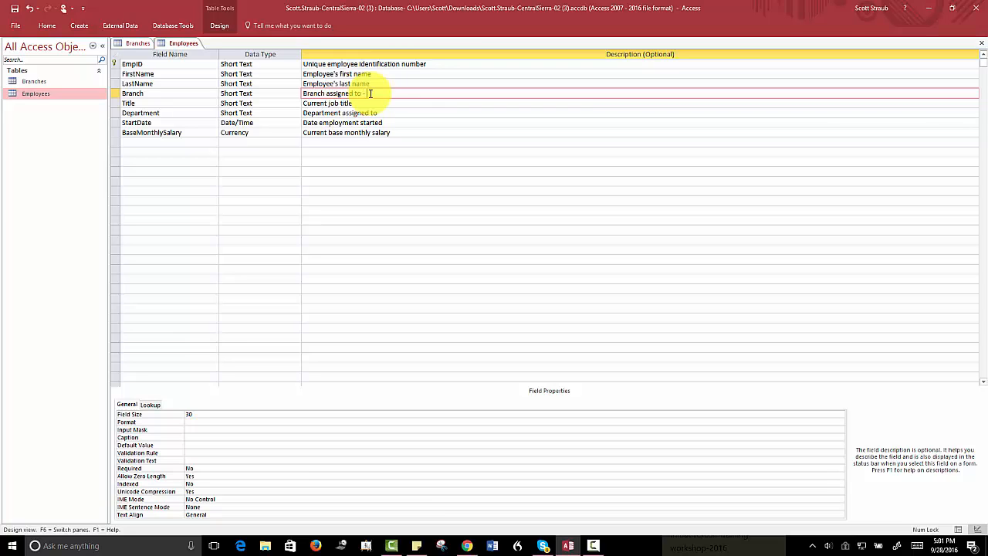
- Append '- Must match a Branch in the Branches table' to the Branch field's description
text(- Must match a Branch in the Branches table)
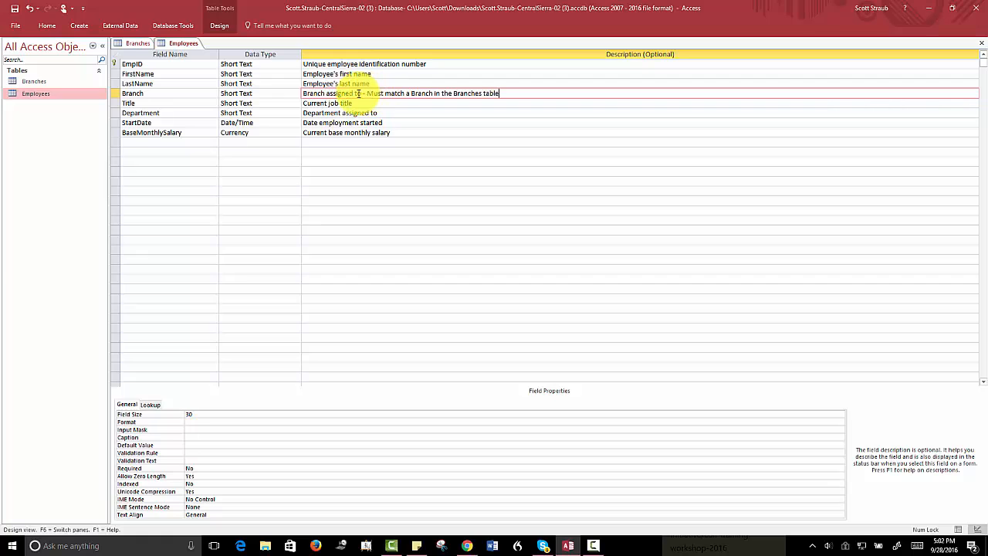
- Save the Employees design, then close both the Employees and Branches design views
click(15, 9)
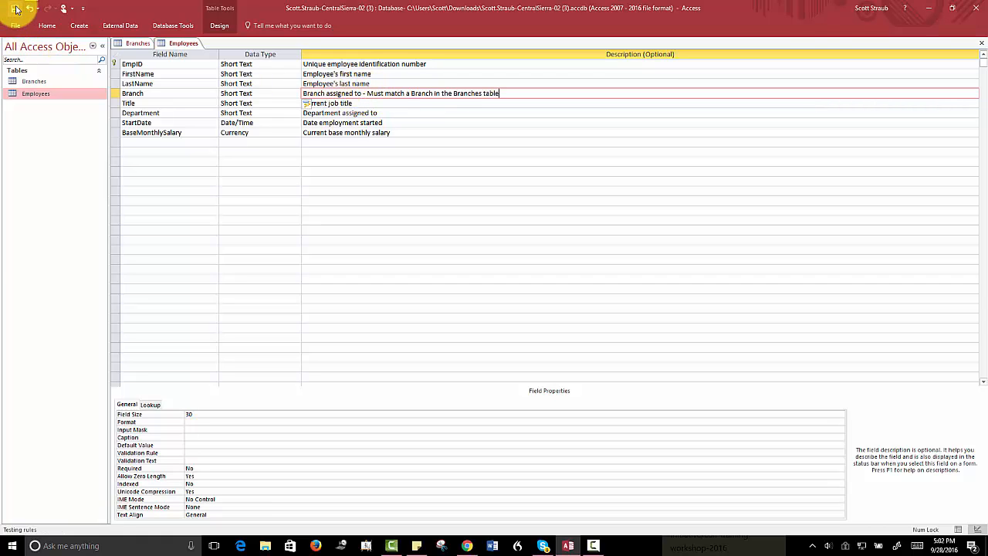
click(983, 46)
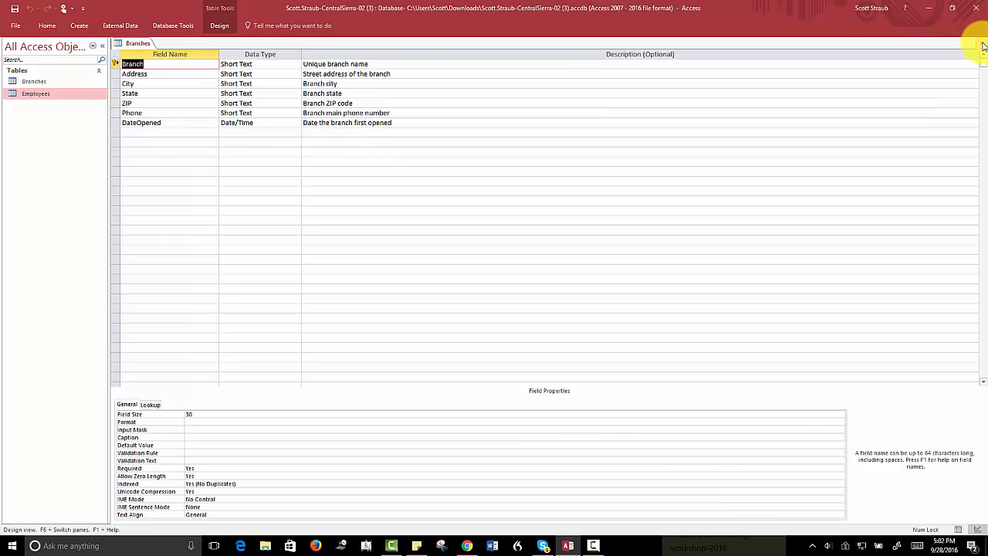
click(983, 47)
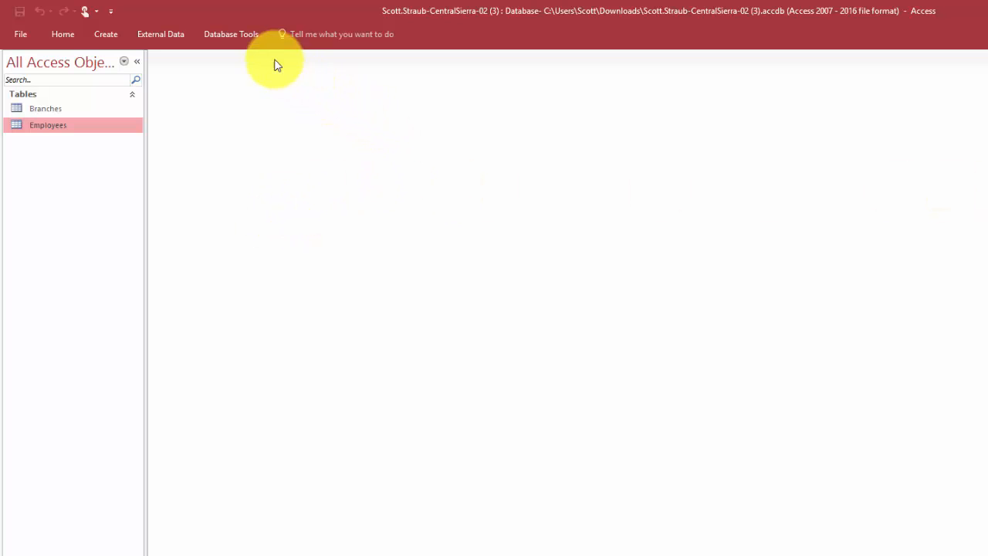
- Open the Relationships window from Database Tools, bringing up the Show Table list
click(230, 35)
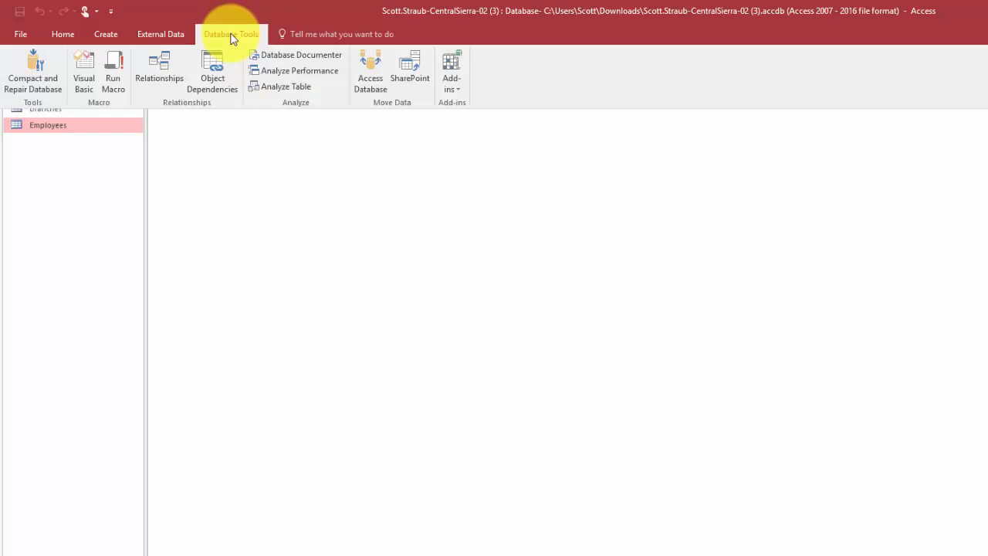
click(160, 68)
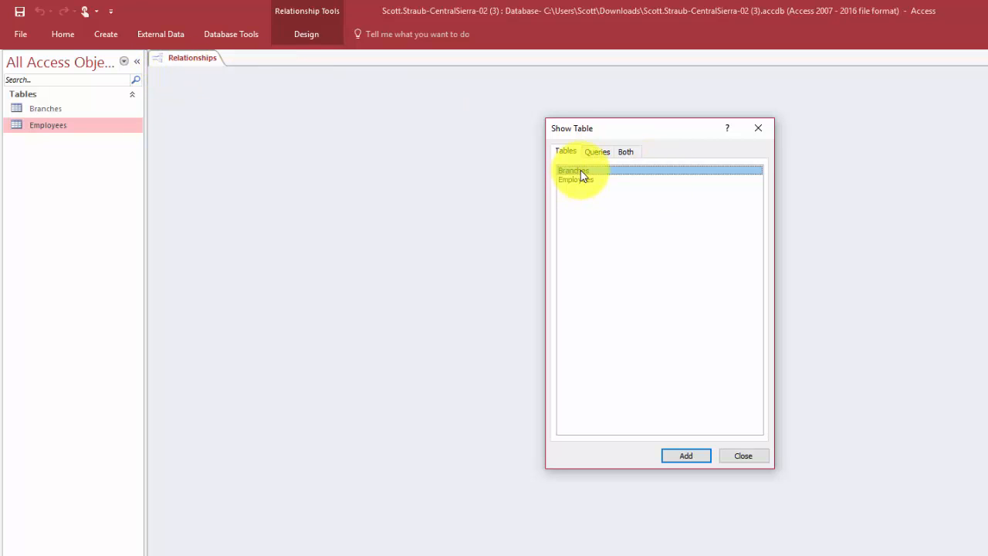
- Add Branches and Employees to the layout and drag Branches.Branch onto Employees.Branch
click(690, 458)
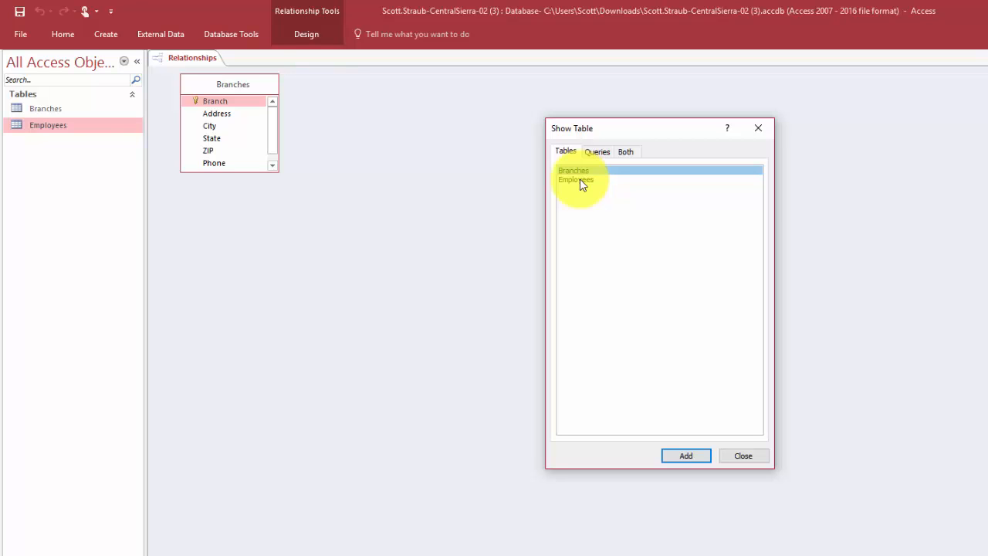
click(684, 455)
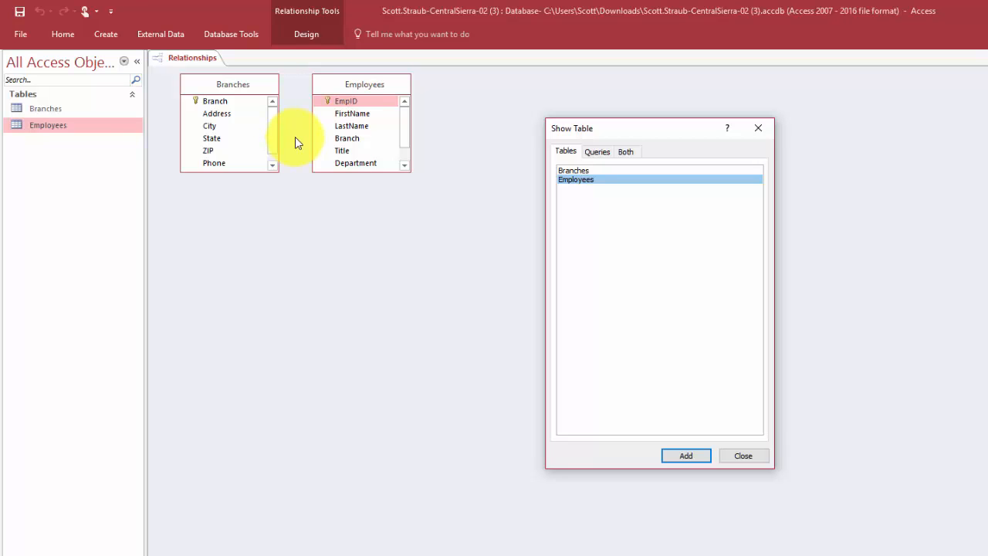
click(733, 456)
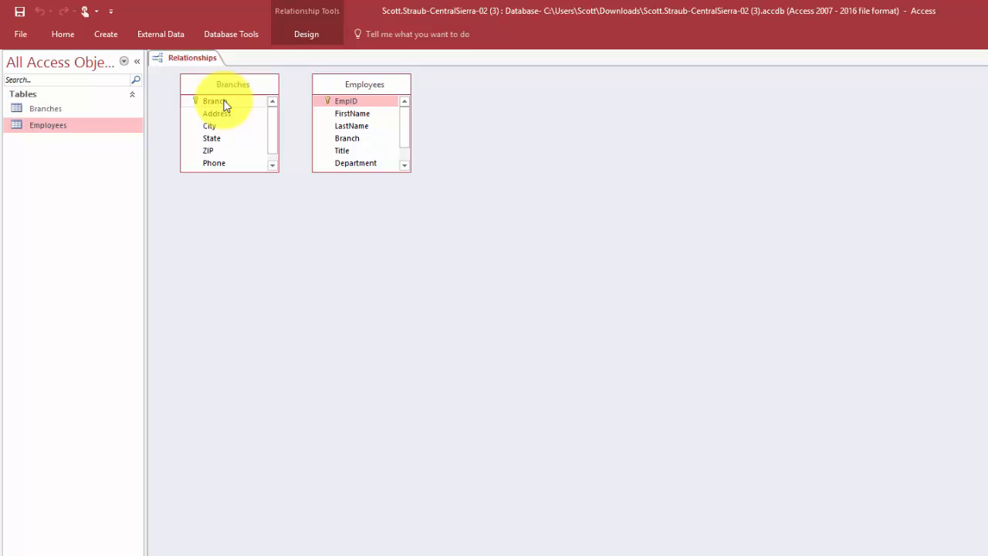
drag(230, 105, 343, 137)
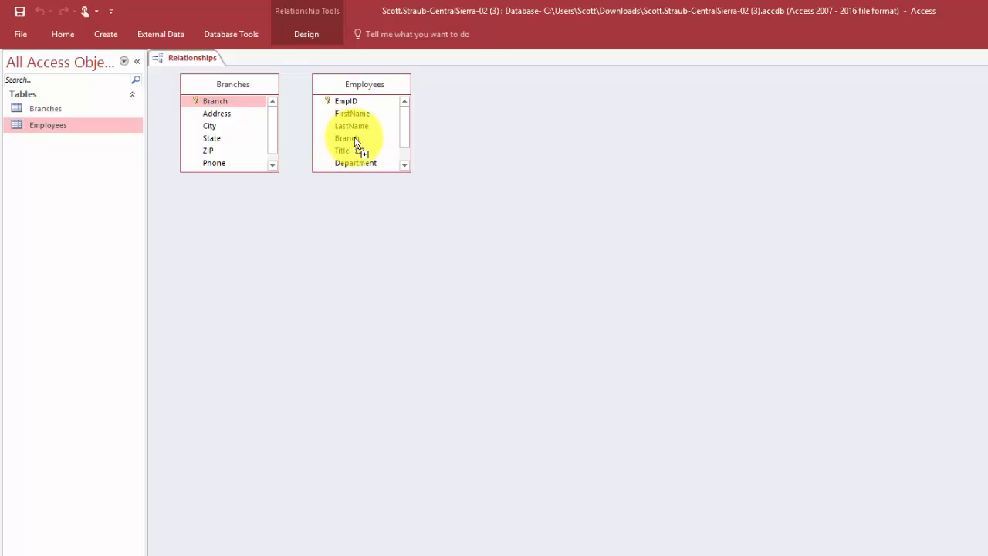
drag(355, 141, 355, 141)
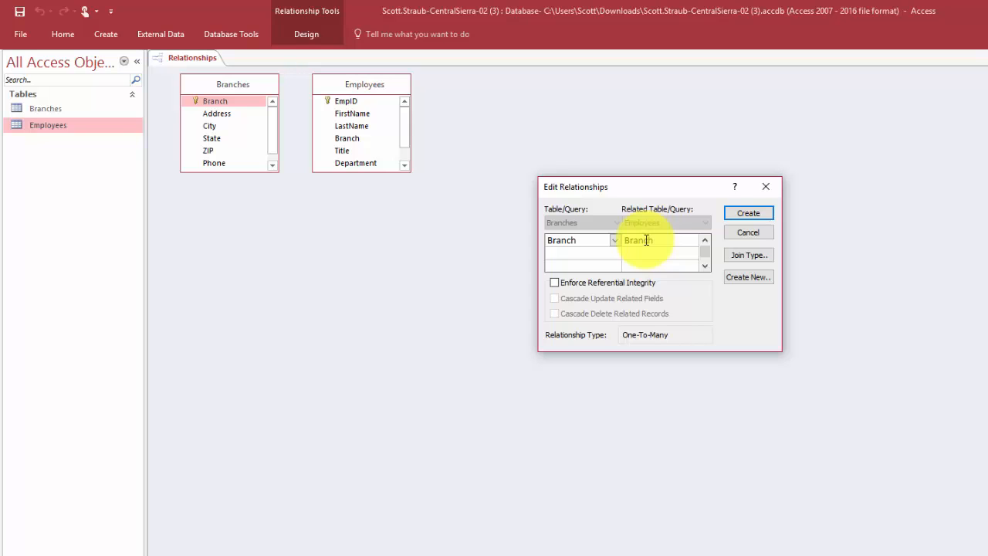
- Keep Branch as the link field, enforce referential integrity with cascading updates, and create it
click(615, 241)
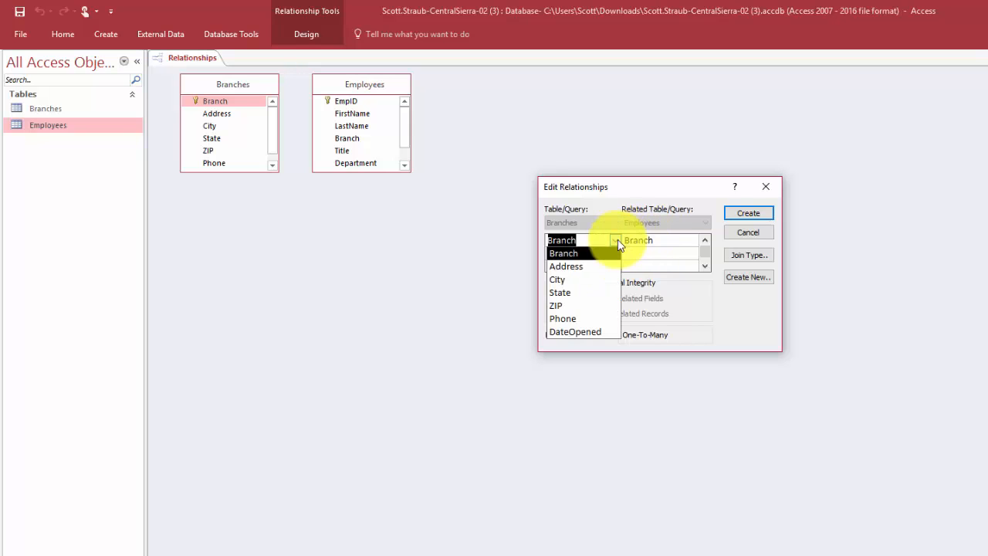
click(617, 242)
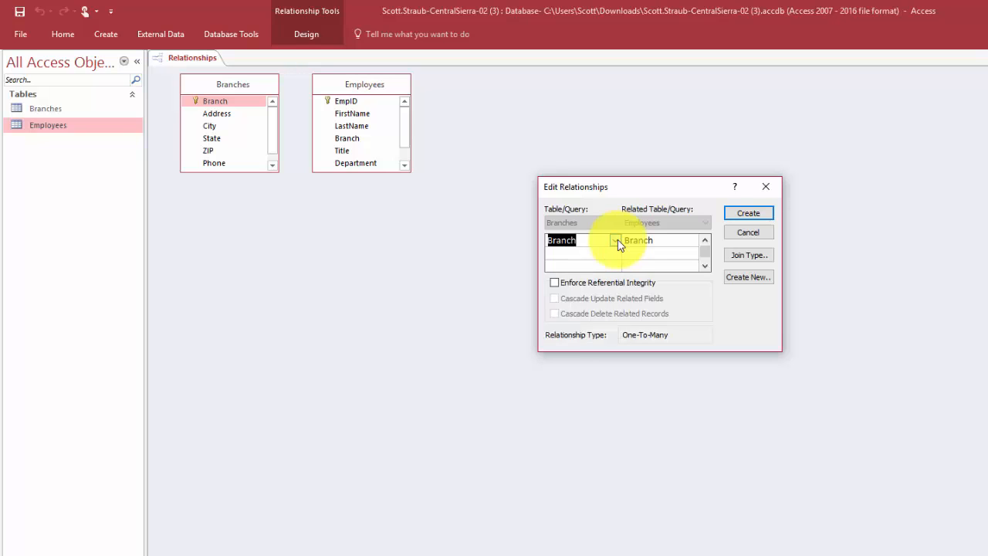
click(586, 242)
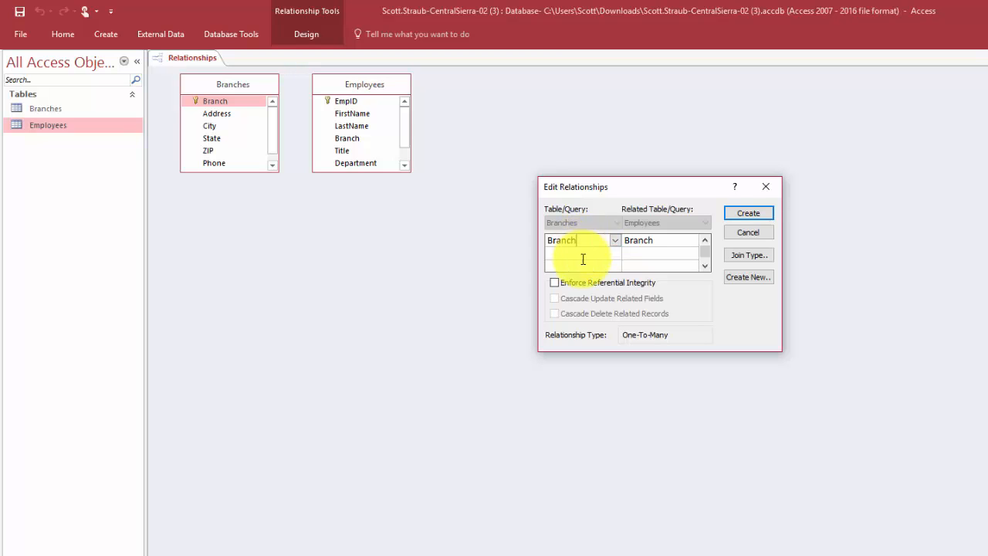
click(553, 284)
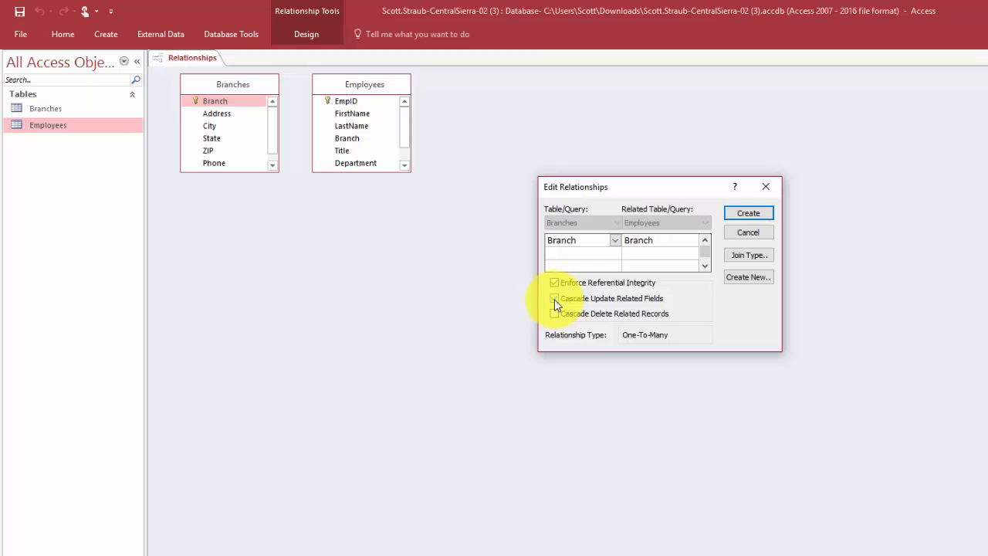
click(554, 299)
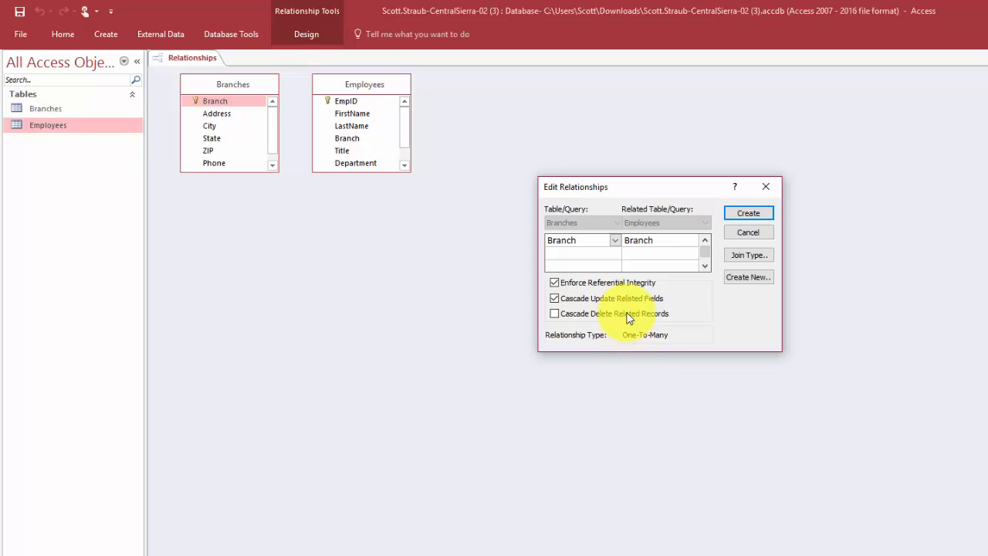
click(752, 212)
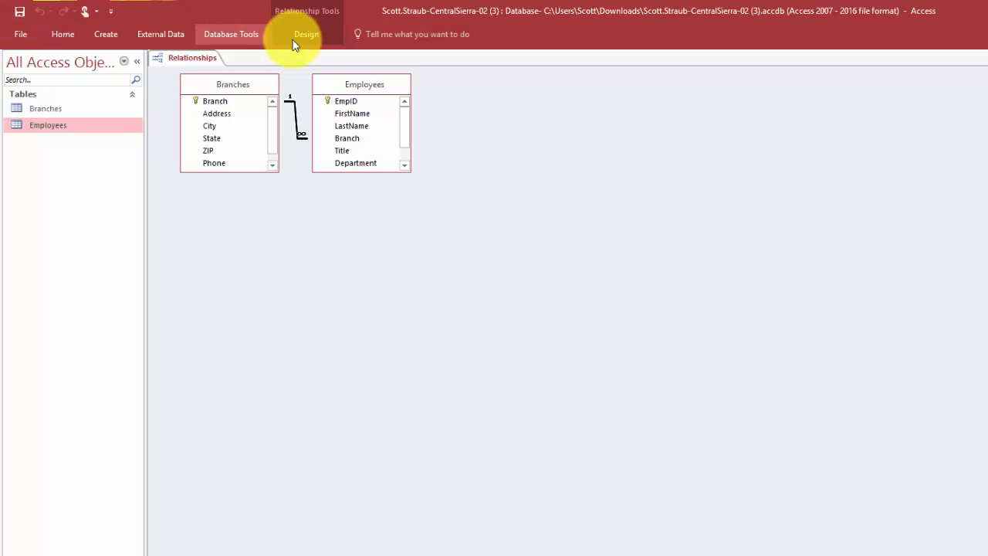
- Close the Relationships window from the Relationship Tools Design tab
click(314, 39)
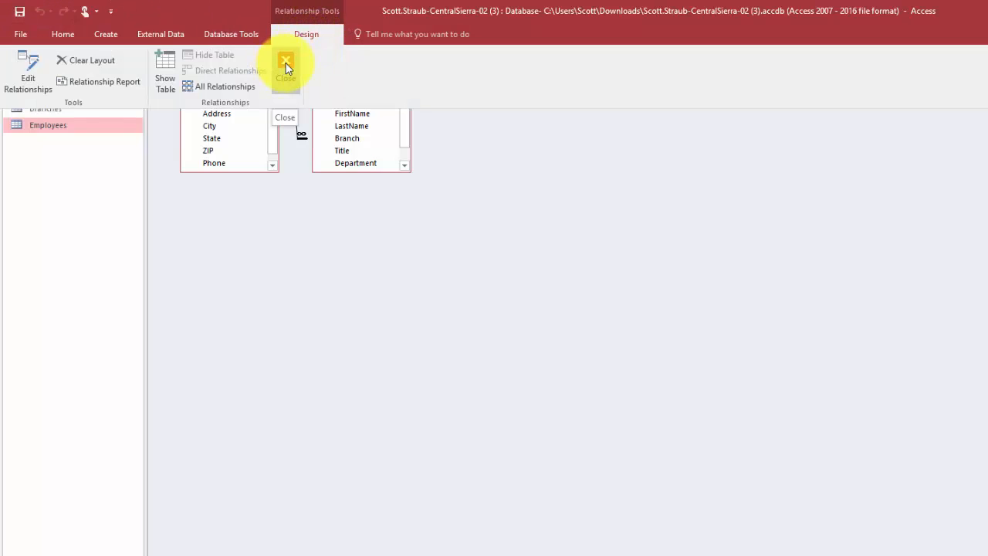
click(286, 66)
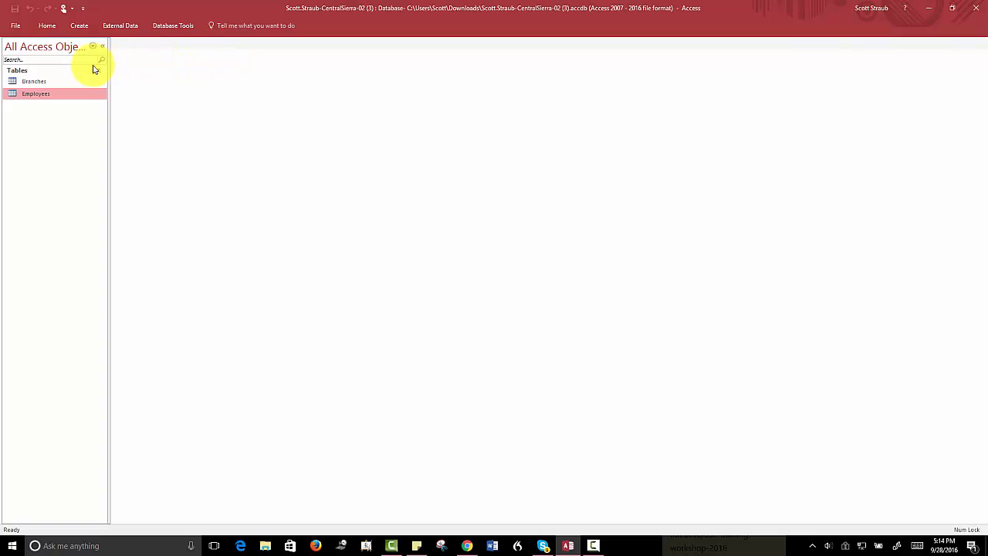
- Open the Employees table and start a new record with the employee's ID and full name
double_click(45, 96)
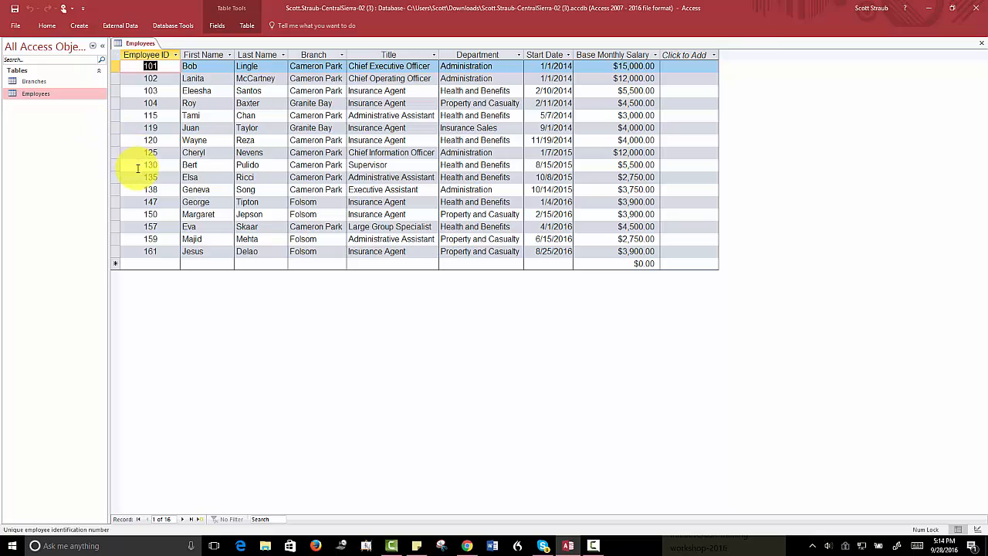
click(150, 263)
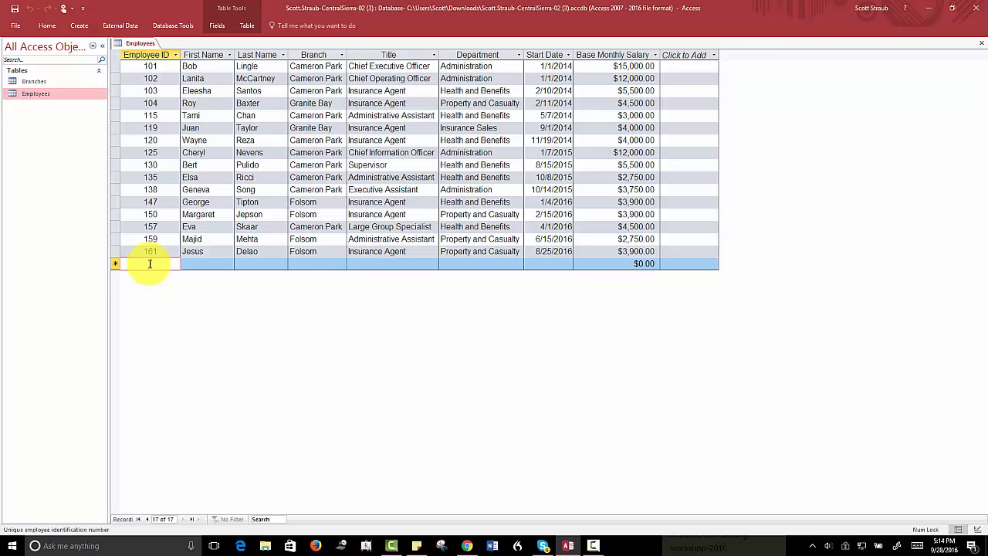
text(210)
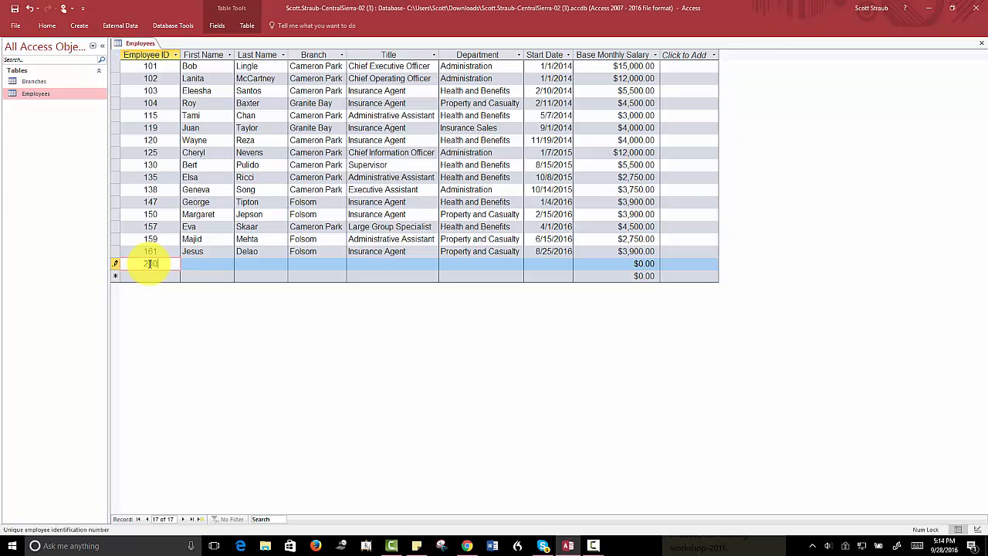
key(Tab)
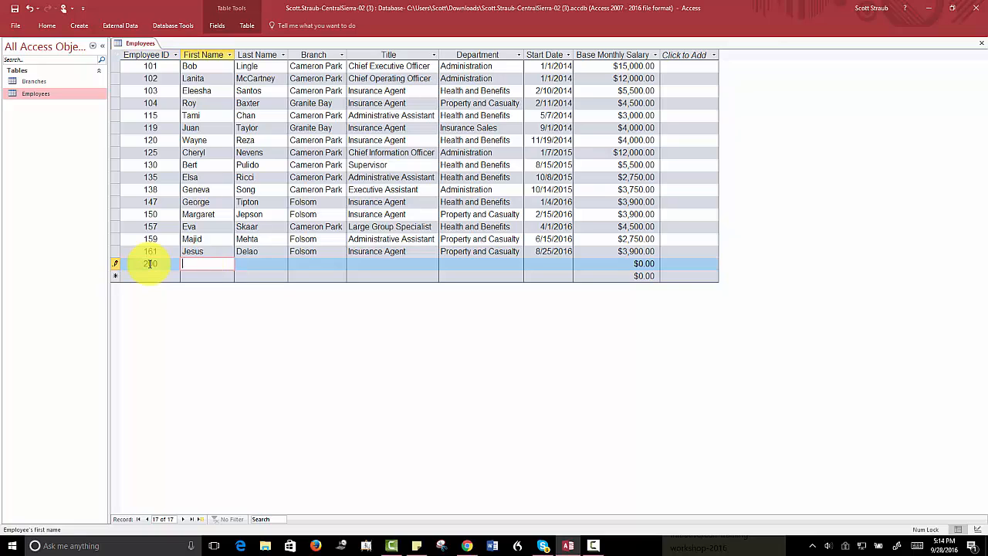
key(Tab)
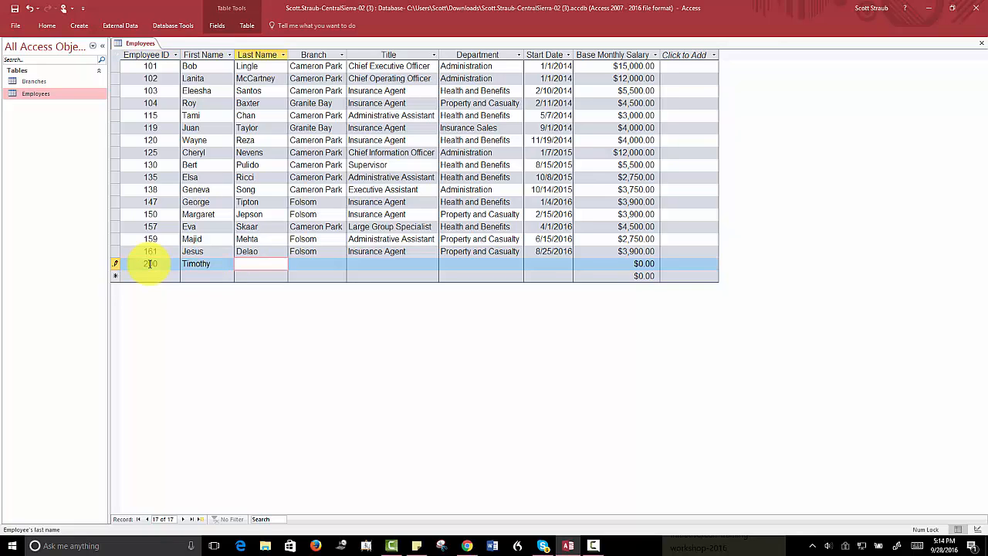
- Enter branch Cameron Park and title Insurance Agent for the new employee
key(Tab)
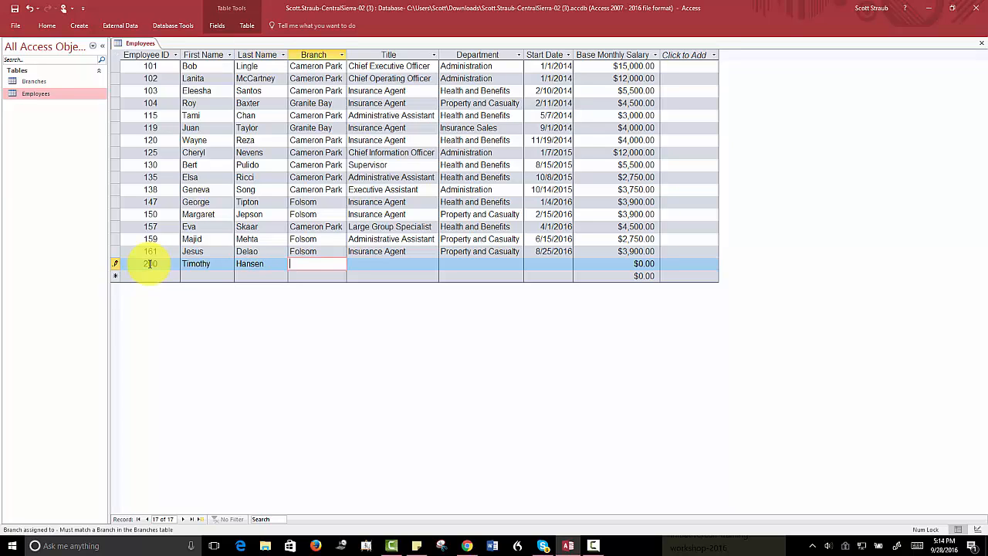
text(Cameron Park)
key(Tab)
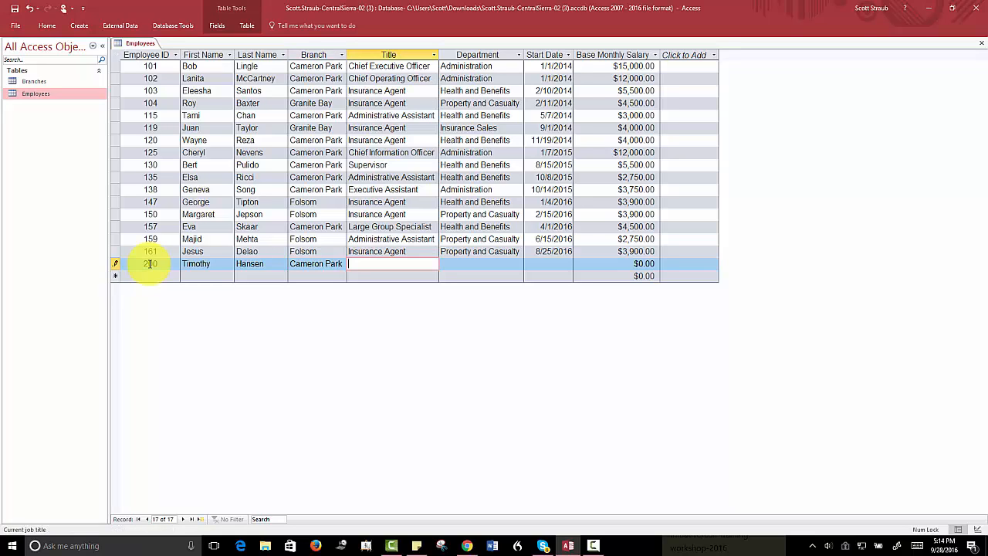
text(Insurance Agent)
key(Tab)
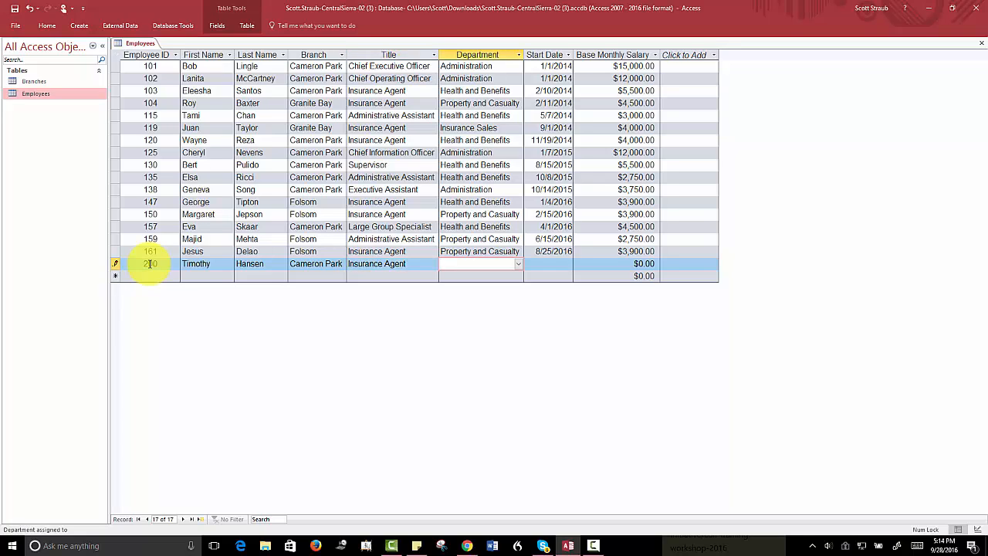
- Add Health and Benefits department, hire date 9/15/2016, salary 3900, then save and close the table
text(Health and Benefits)
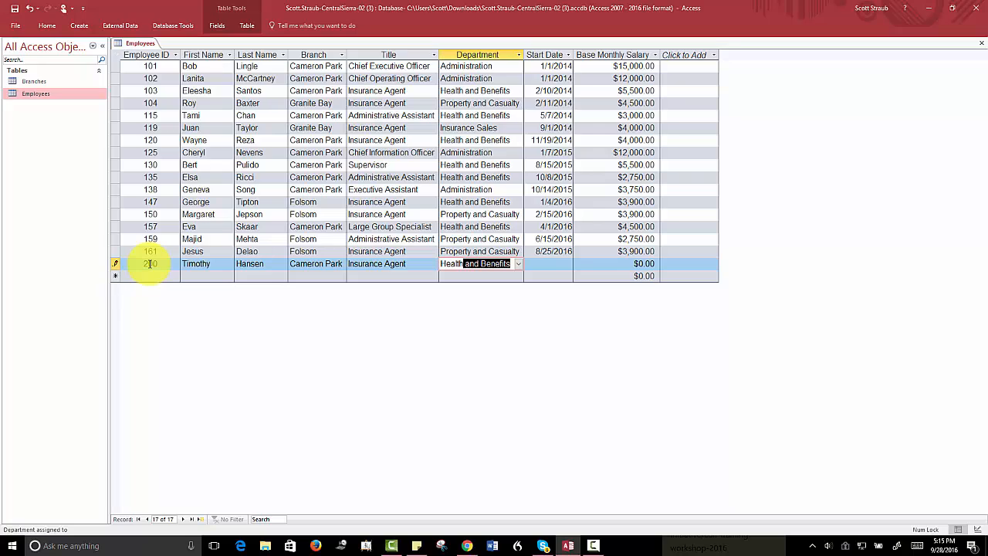
key(Tab)
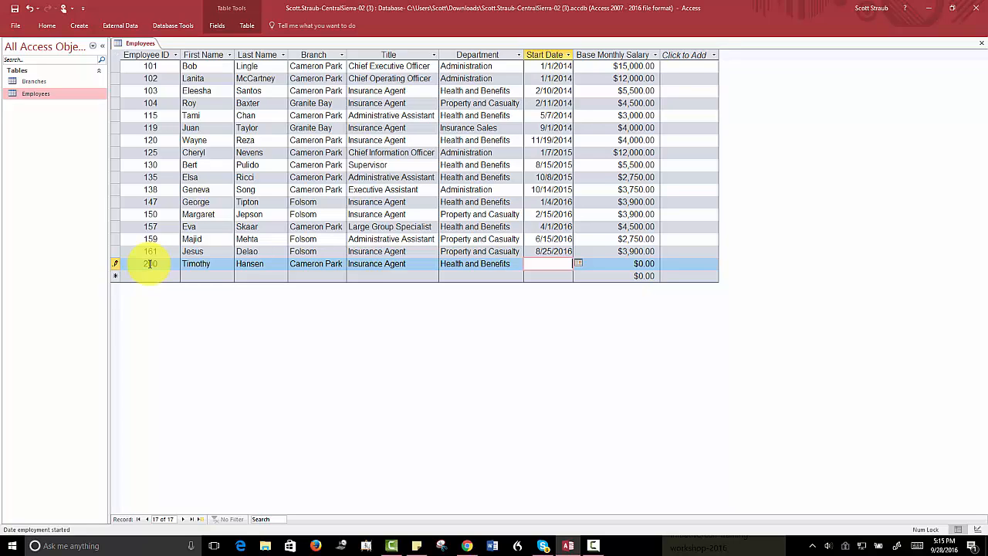
text(9/15/2016)
key(Tab)
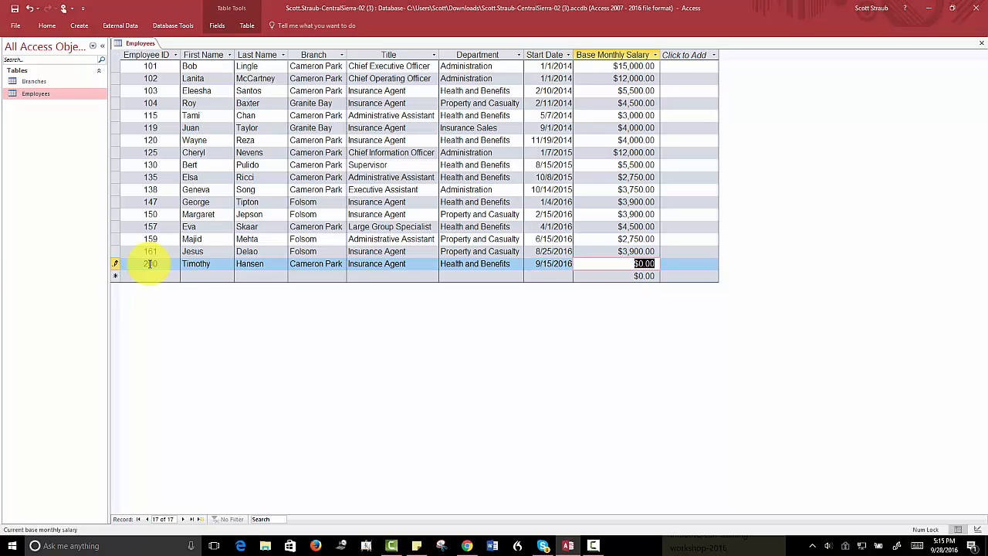
text(3900)
click(15, 10)
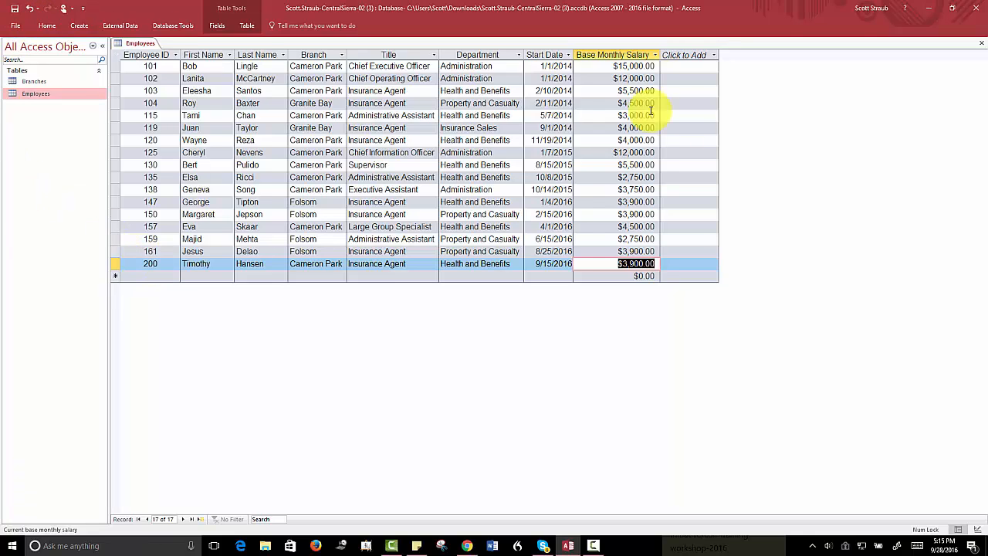
click(980, 43)
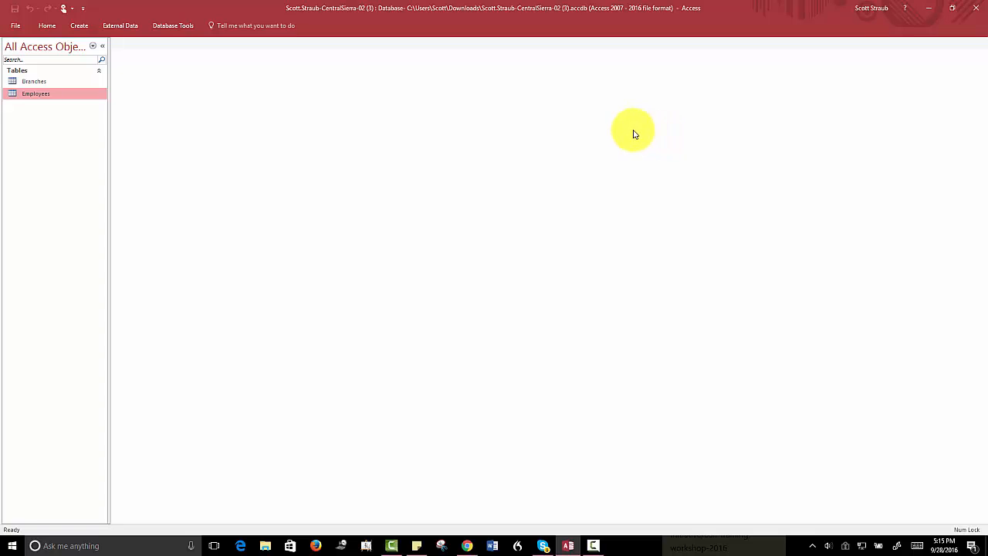
- Open Branches, widen Address and City columns, and expand then collapse Cameron Park's employee subdatasheet
double_click(32, 83)
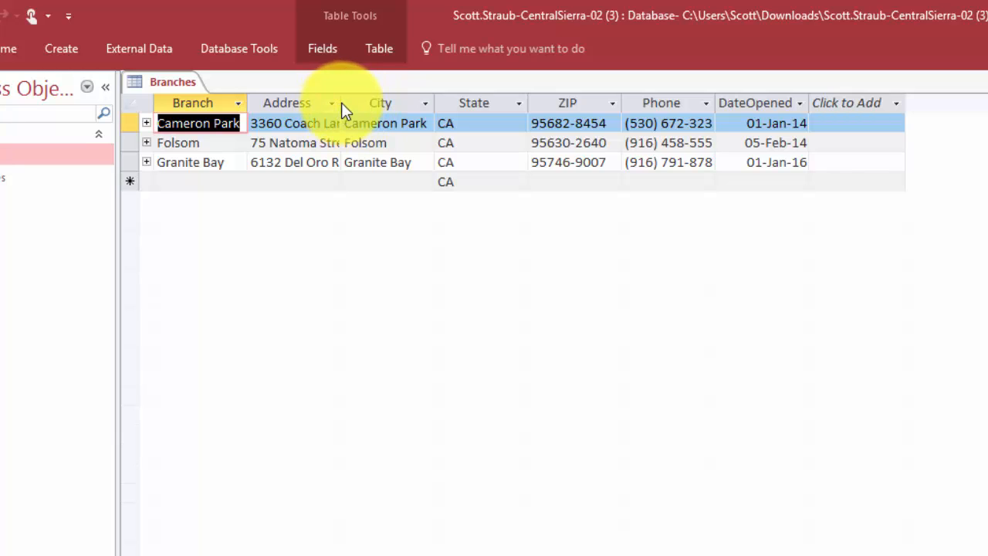
drag(341, 102, 393, 103)
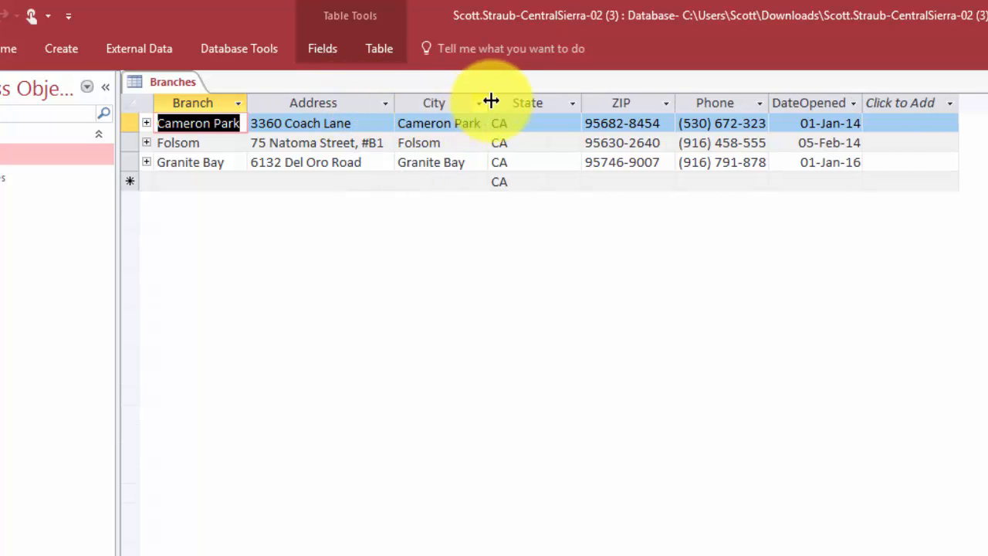
drag(490, 103, 513, 103)
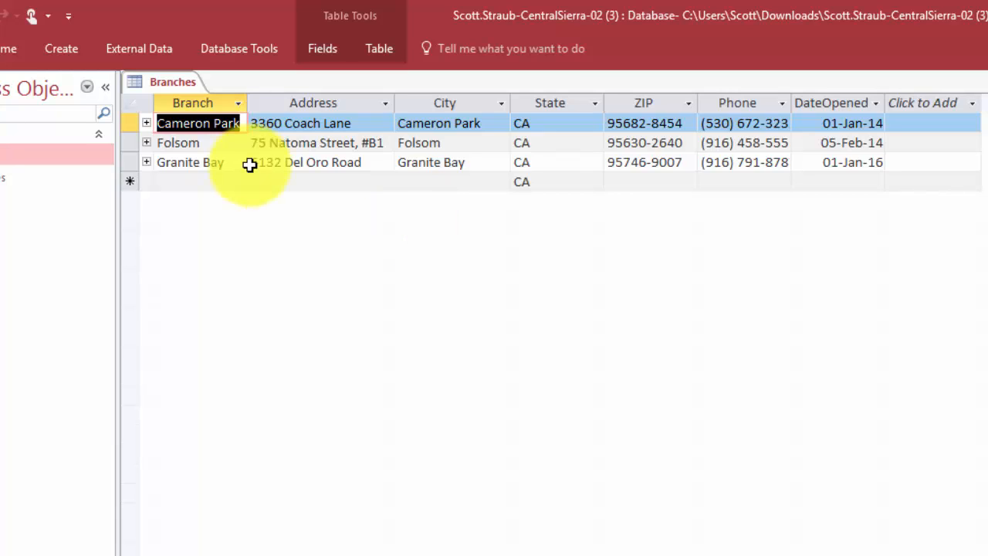
click(146, 122)
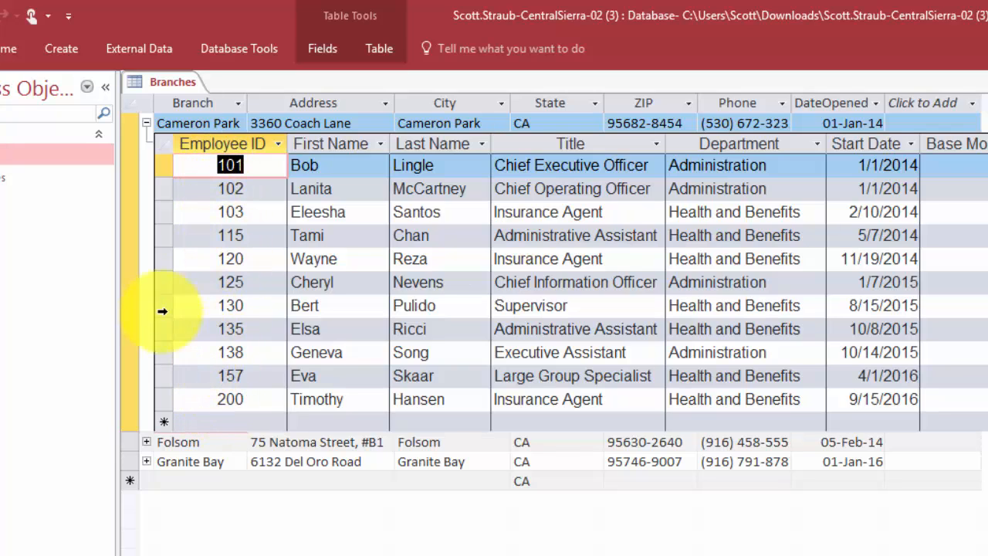
click(146, 124)
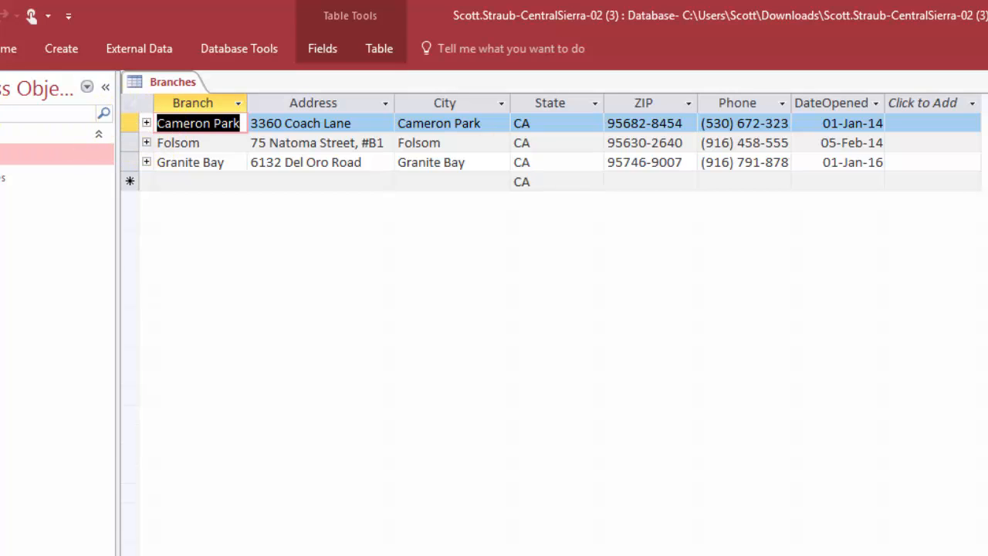
- Print-preview the Branches table, switch the page to landscape, then exit the preview
key(alt+f)
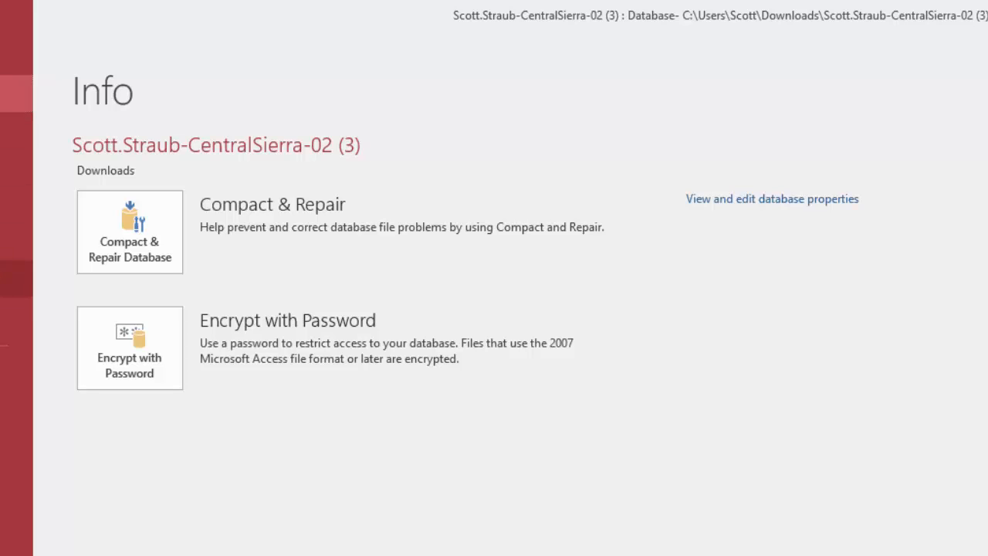
click(4, 279)
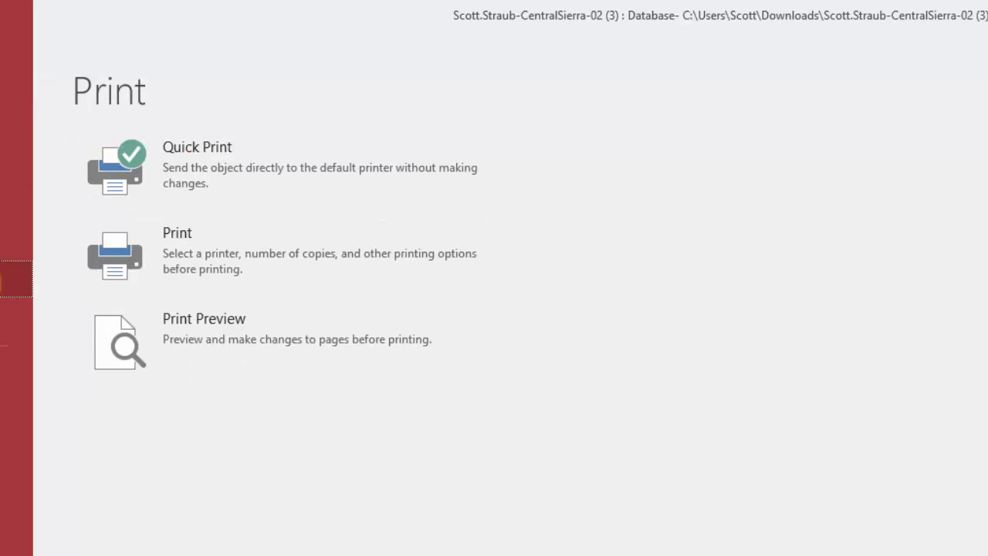
click(183, 324)
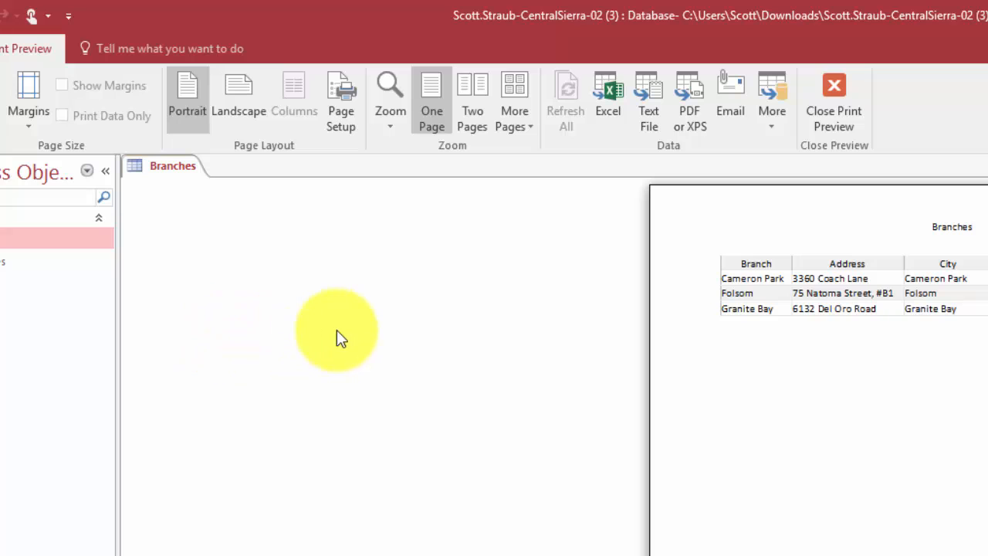
click(236, 104)
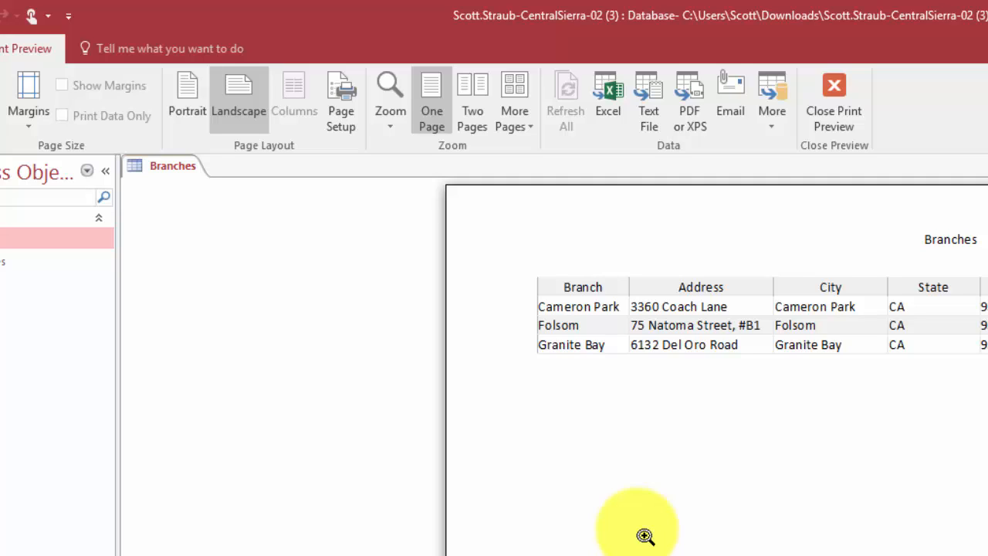
click(835, 87)
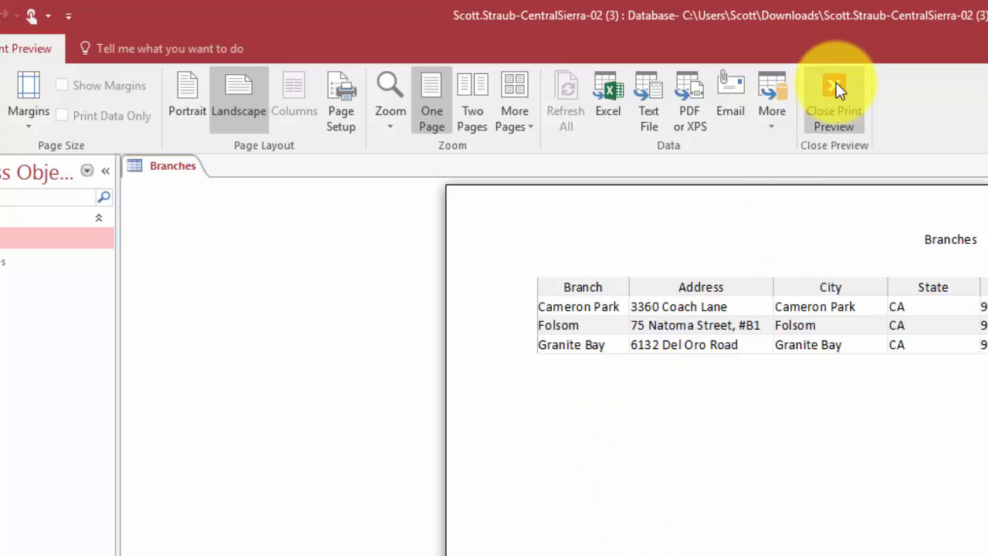
- Leave print preview and close the Branches table with Ctrl+W
click(836, 82)
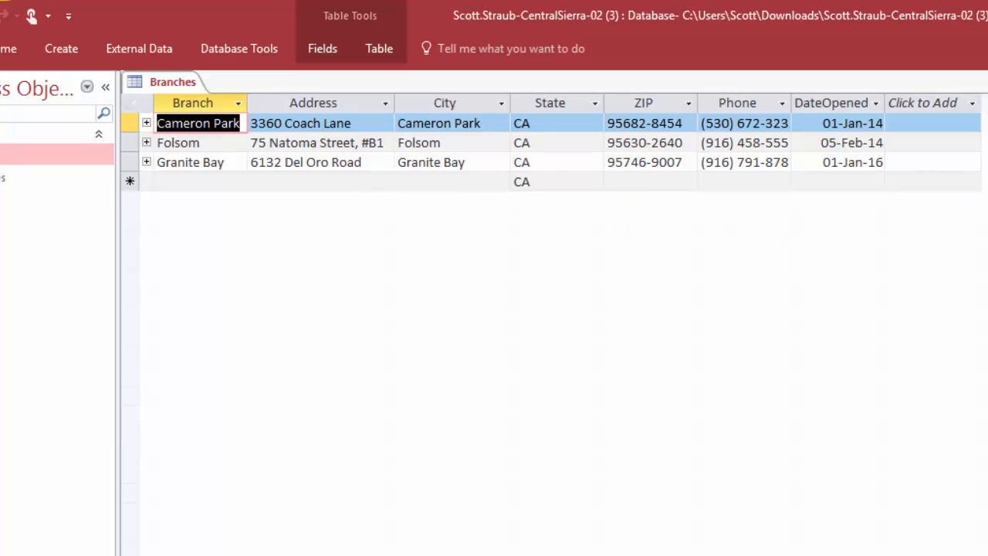
key(ctrl+w)
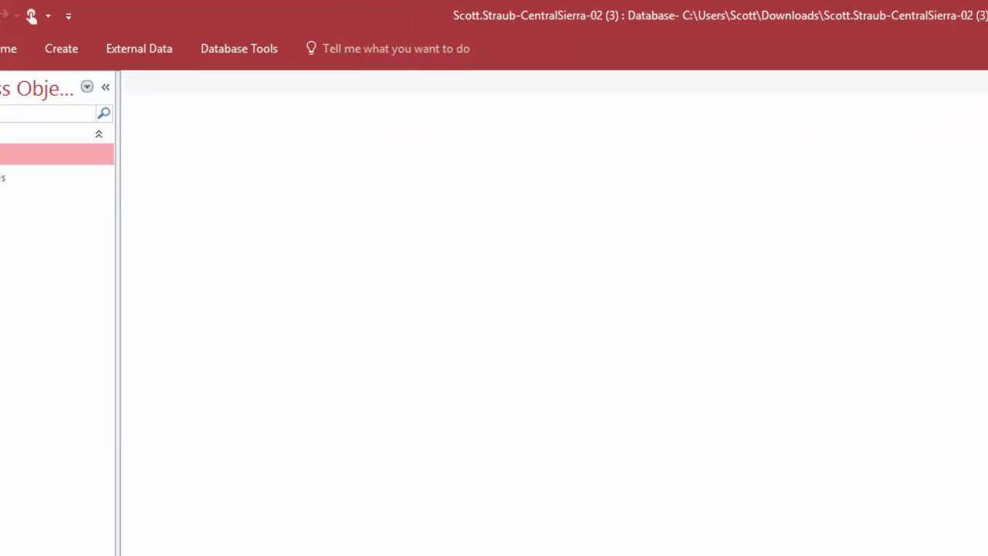